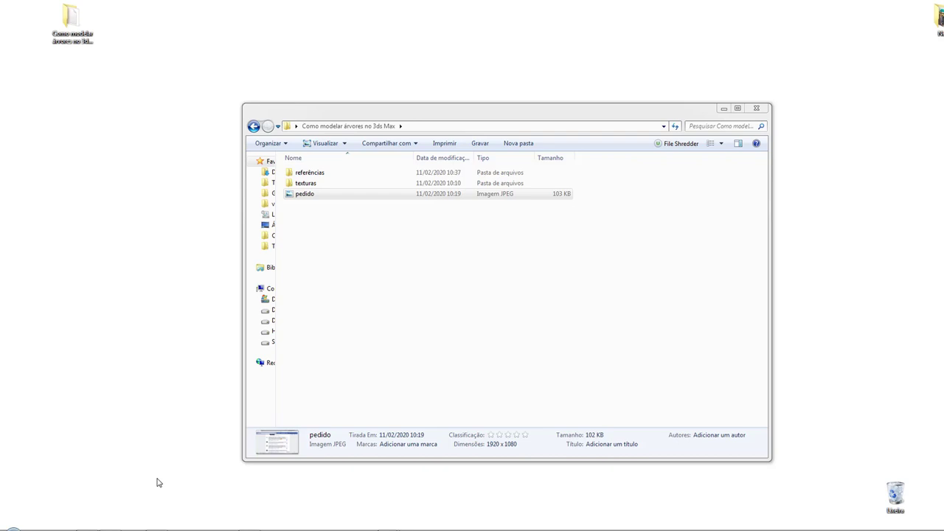
Reopen the 'Como modelar árvores no 3ds Max' course folder from the desktop
click(723, 108)
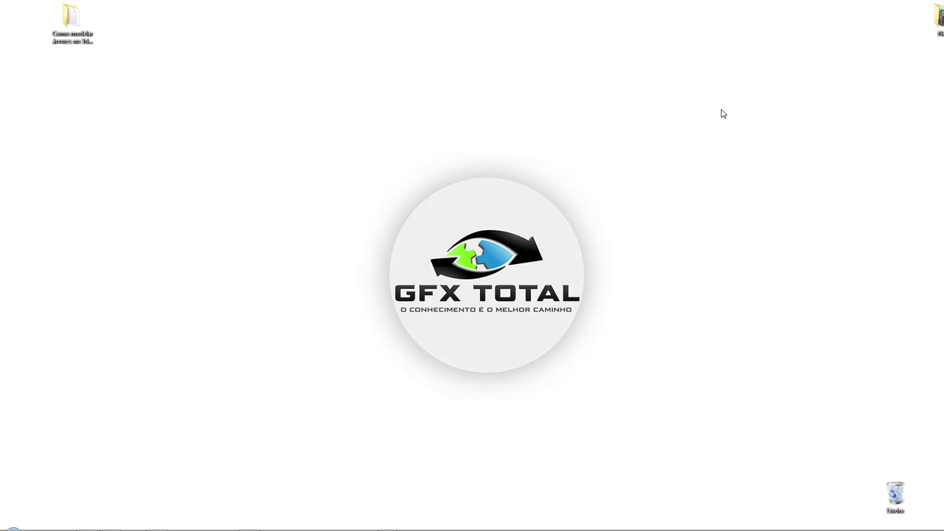
double_click(81, 30)
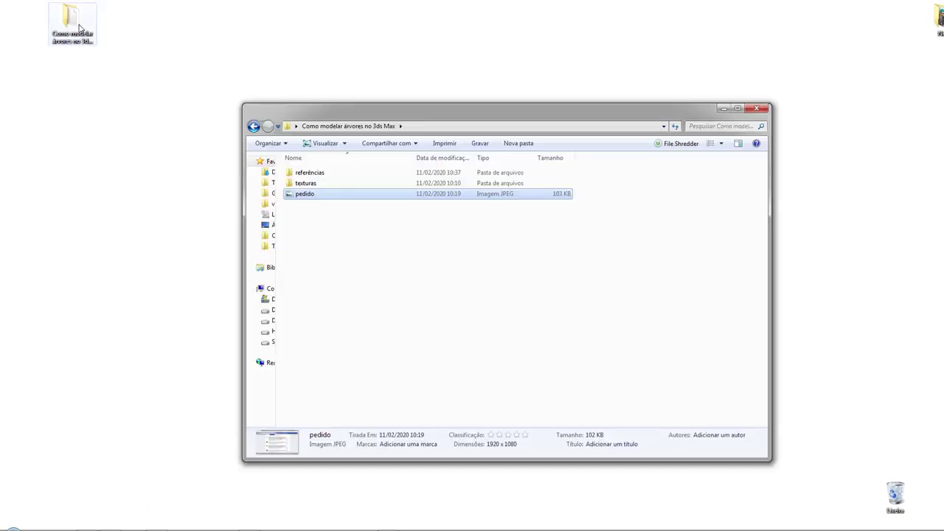
drag(301, 107, 315, 94)
View the pedido request image in Windows Photo Viewer, then minimize the viewer
click(396, 225)
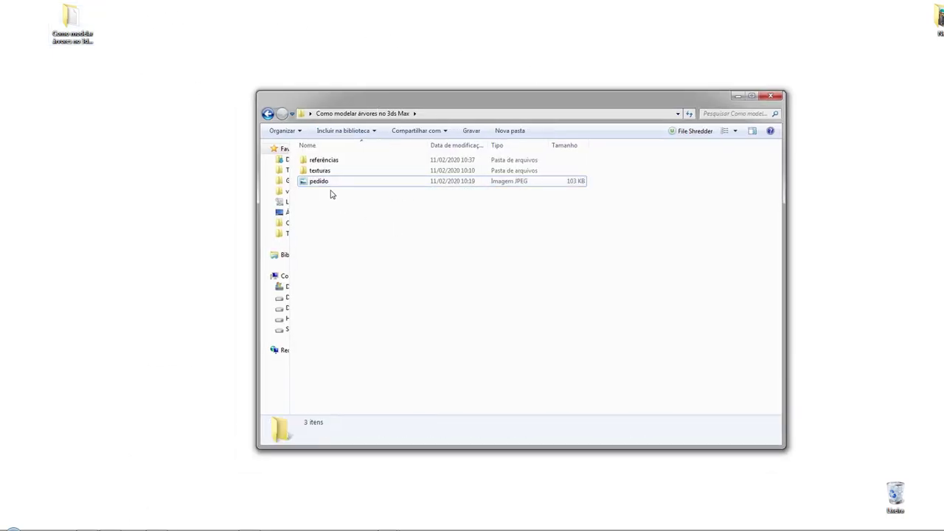
double_click(326, 184)
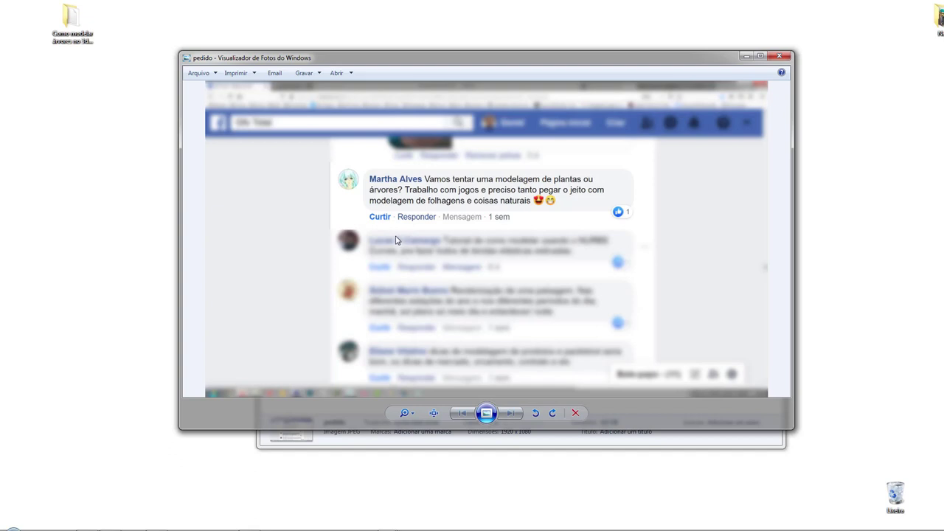
click(745, 56)
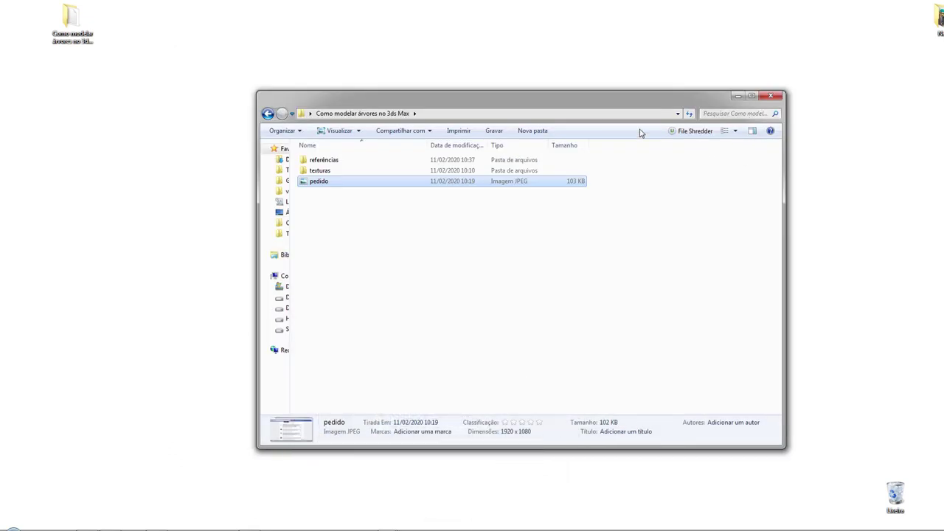
Open the referências folder and select the autumn010_alpha image
drag(519, 107, 460, 91)
double_click(261, 139)
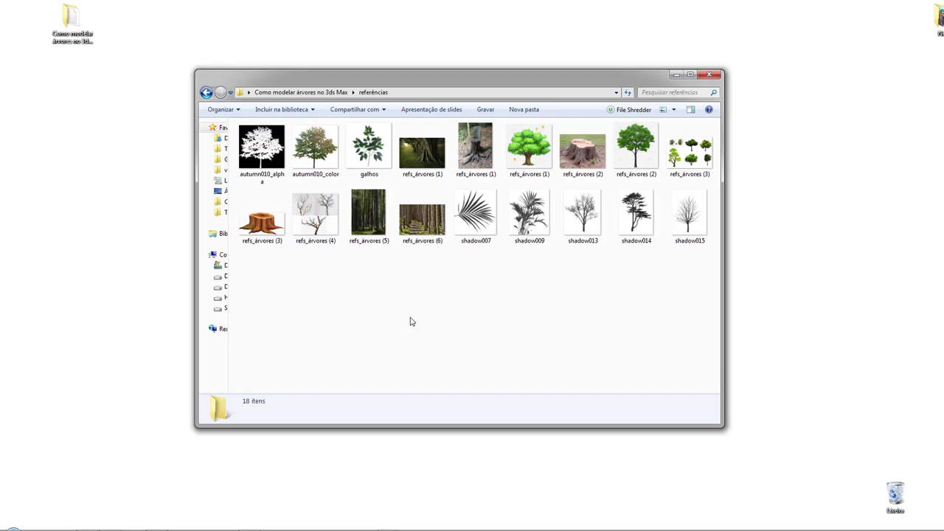
click(319, 166)
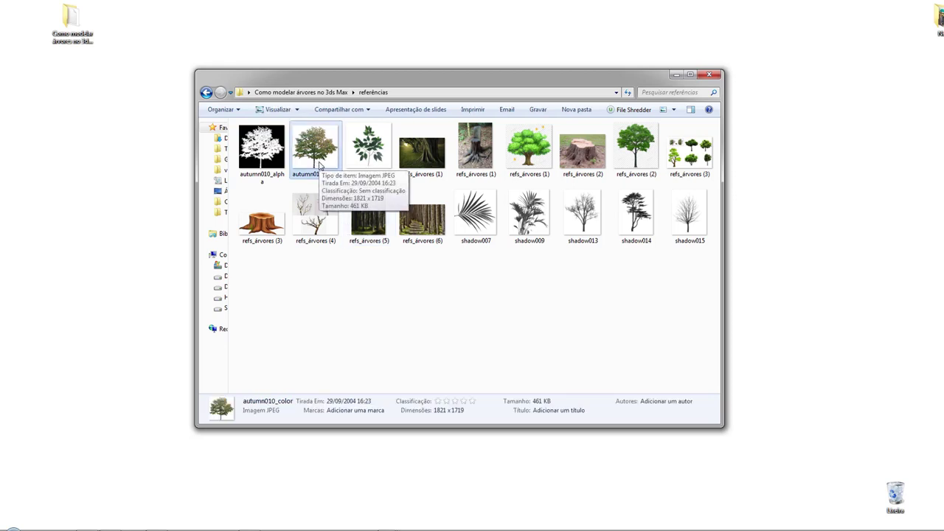
key(Left)
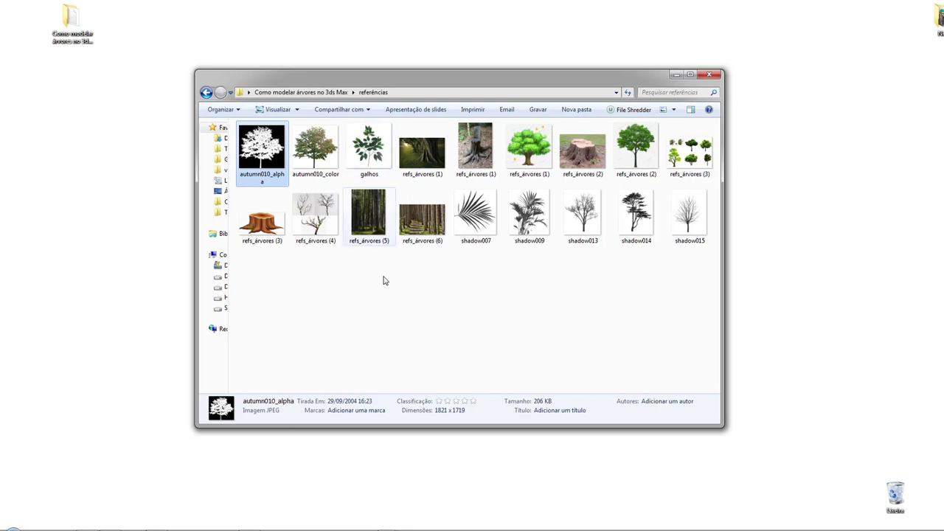
Switch to 3ds Max, tilt the view down onto the grid and circle the example palm tree
click(255, 488)
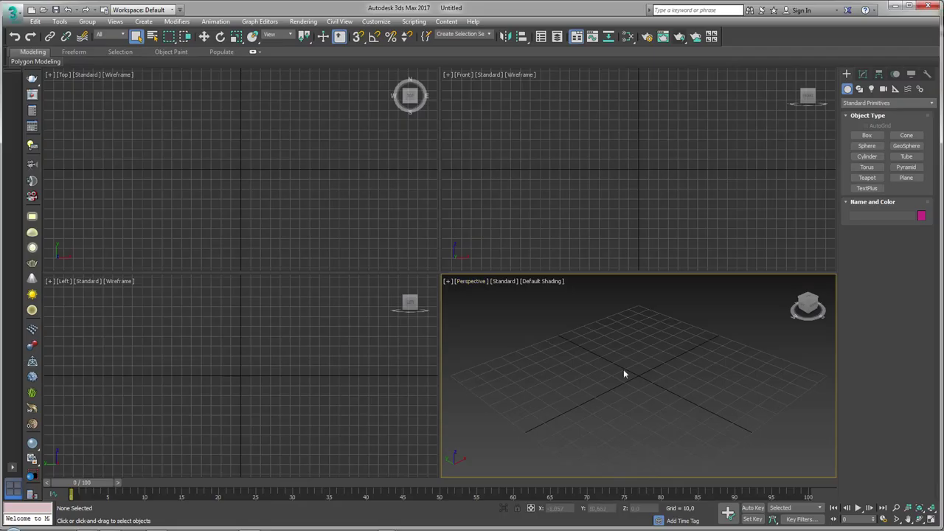
alt+middle_drag(623, 374, 662, 341)
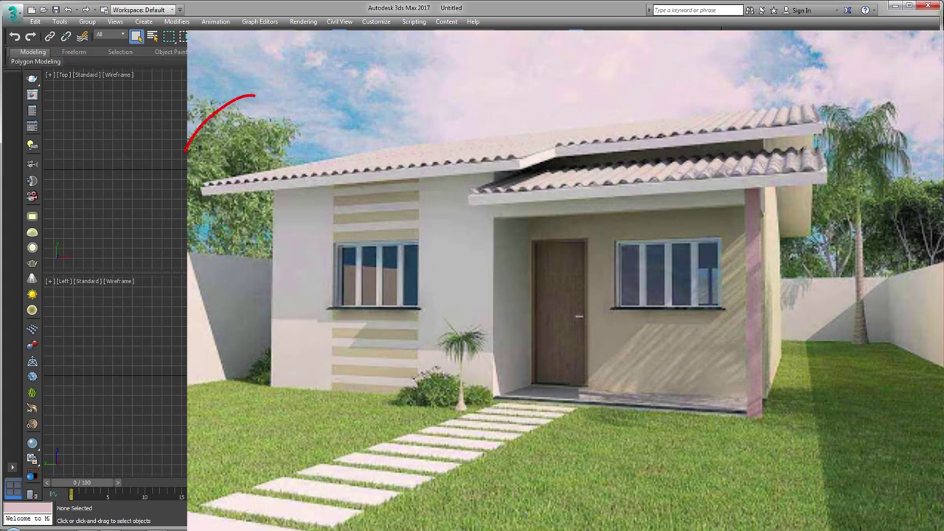
mouse_move(821, 125)
mouse_down()
mouse_move(911, 254)
mouse_move(844, 115)
mouse_up()
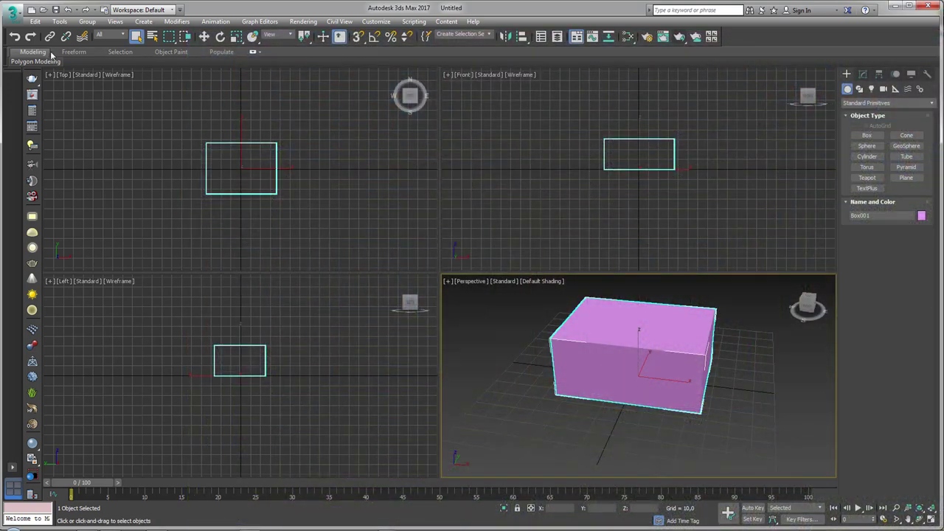
Convert Box001 to an Editable Poly in edge sub-object mode
click(49, 61)
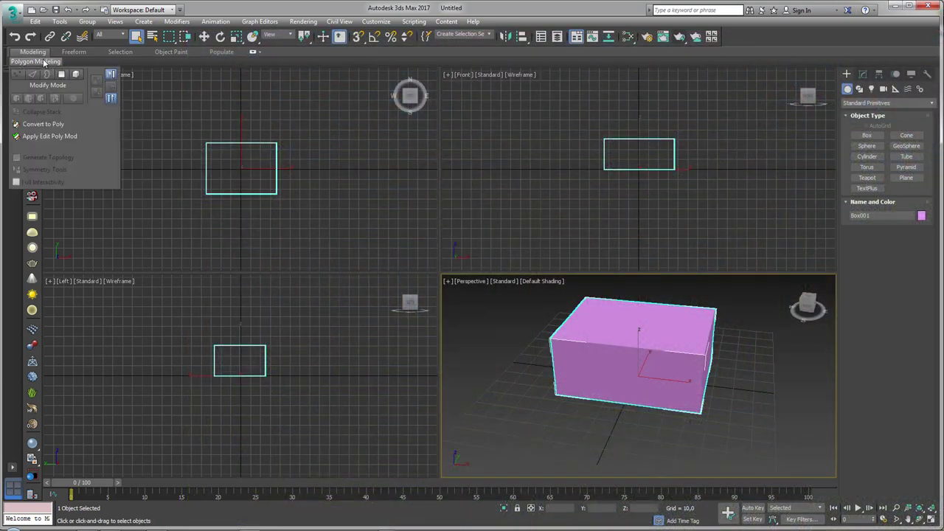
click(43, 124)
key(2)
alt+middle_drag(623, 277, 639, 295)
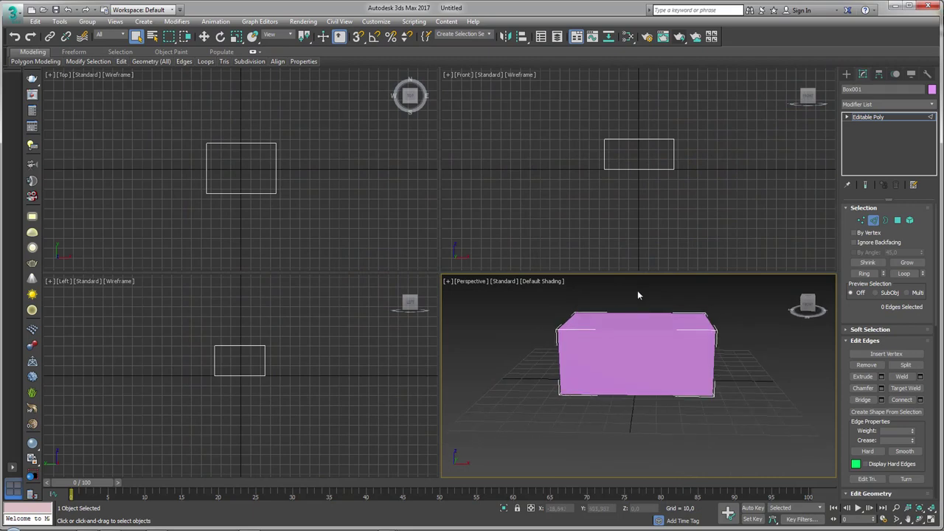
drag(637, 290, 652, 339)
Move the box's top edge upward to form a roof ridge
alt+middle_drag(634, 310, 628, 323)
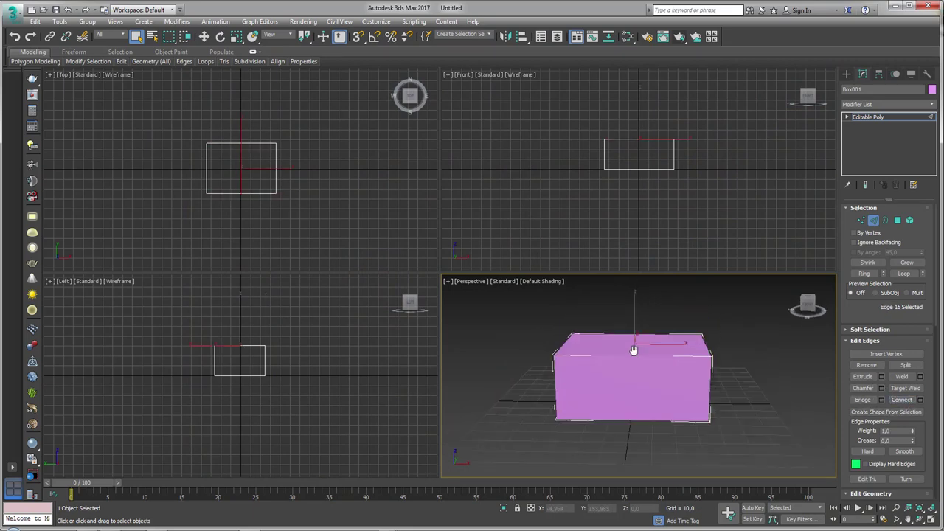
key(w)
drag(629, 322, 631, 292)
alt+middle_drag(630, 295, 671, 354)
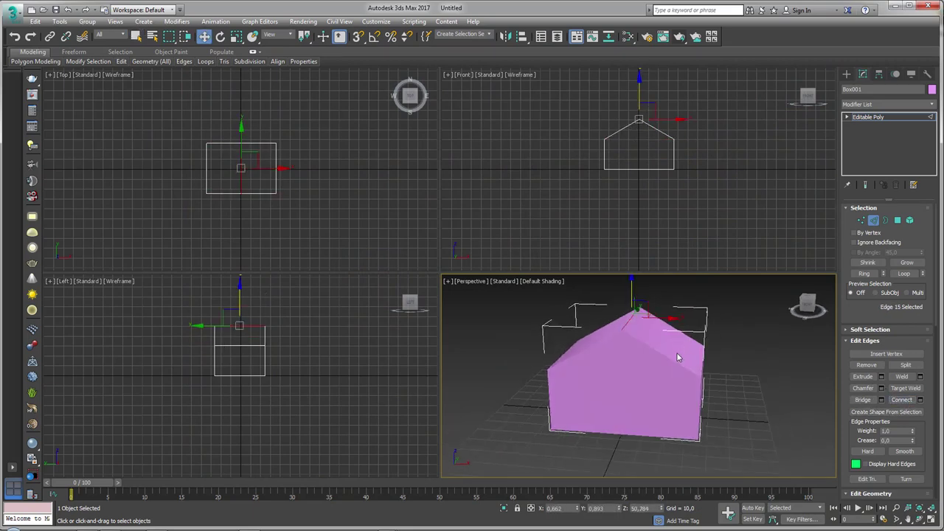
mouse_move(712, 383)
alt+middle_down()
mouse_move(673, 382)
mouse_move(743, 331)
alt+middle_up()
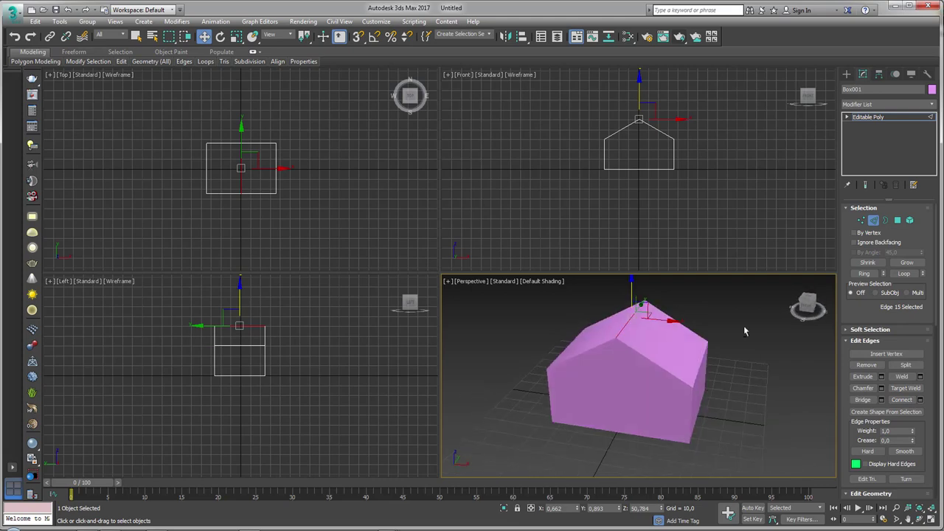
click(868, 118)
mouse_move(758, 297)
alt+middle_down()
mouse_move(659, 331)
mouse_move(736, 323)
mouse_move(659, 364)
alt+middle_up()
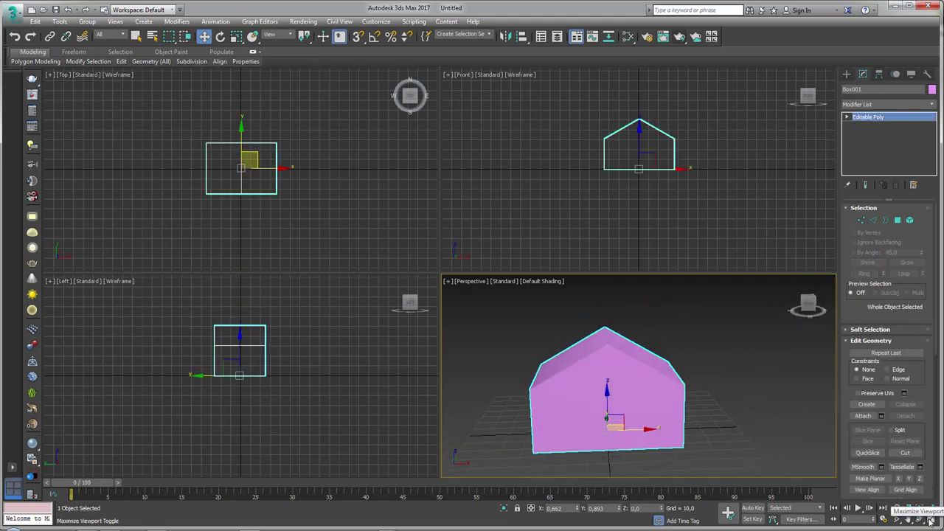
Maximize the Perspective viewport and sketch three tree outlines over the house
click(930, 519)
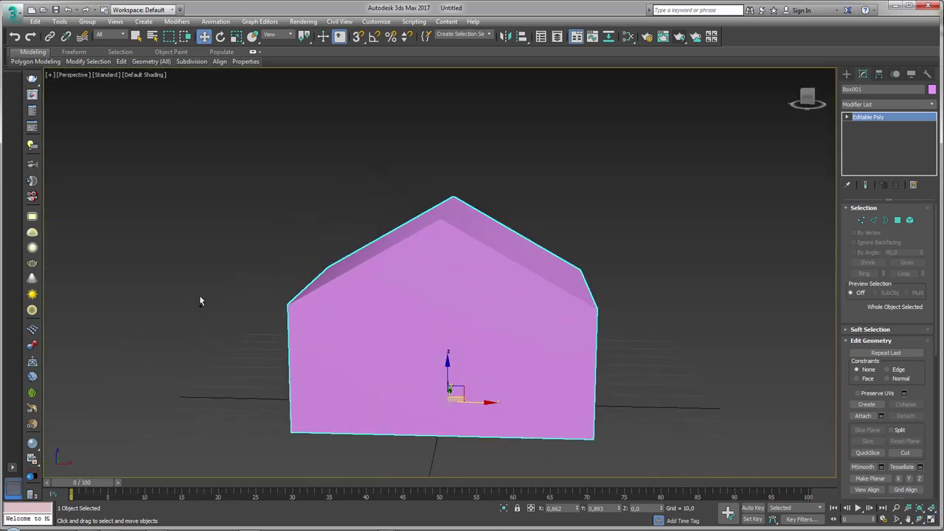
mouse_move(190, 311)
mouse_down()
mouse_move(185, 225)
mouse_move(133, 179)
mouse_move(214, 104)
mouse_move(273, 154)
mouse_move(224, 284)
mouse_up()
mouse_move(296, 283)
mouse_down()
mouse_move(300, 87)
mouse_move(438, 196)
mouse_move(389, 234)
mouse_up()
mouse_move(524, 234)
mouse_down()
mouse_move(561, 85)
mouse_move(573, 204)
mouse_move(562, 250)
mouse_up()
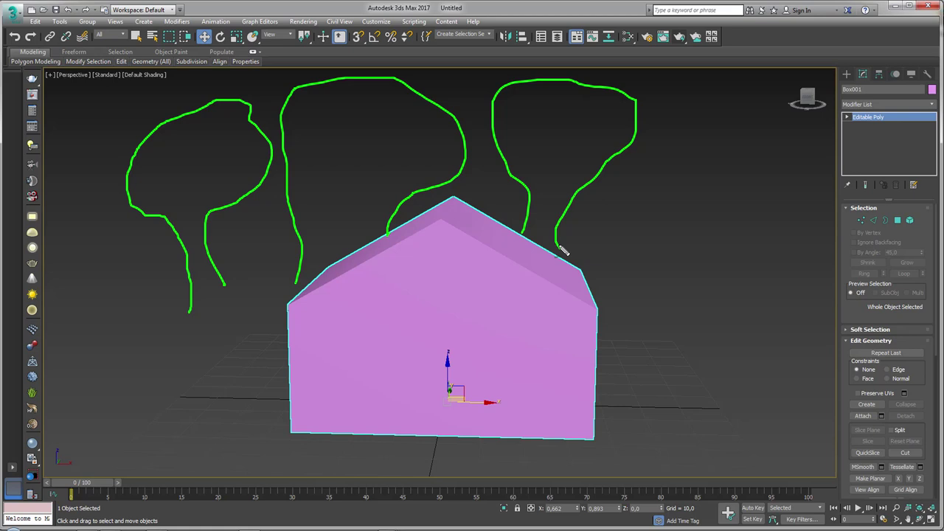
key(e)
Create a new box, Box002, above the house
scroll(608, 187, down, 2)
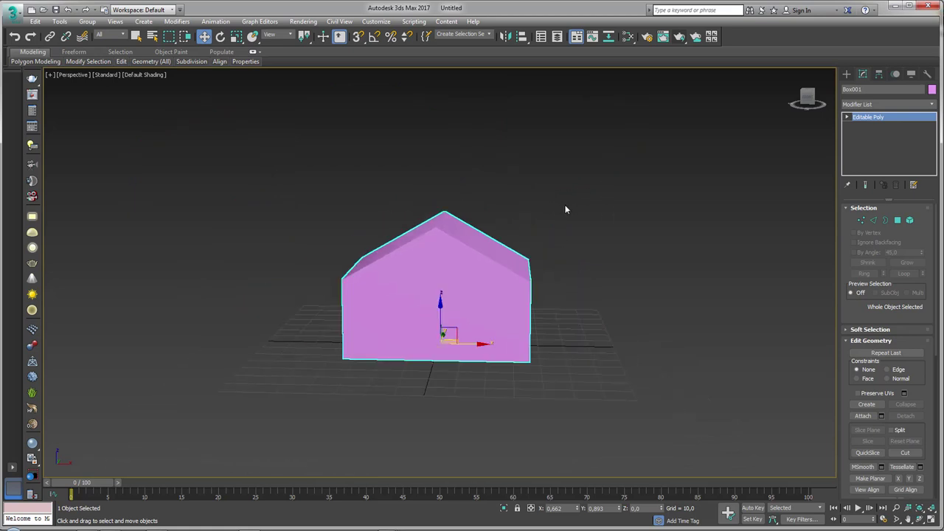
mouse_move(565, 208)
alt+middle_down()
mouse_move(579, 247)
mouse_move(788, 145)
alt+middle_up()
click(847, 74)
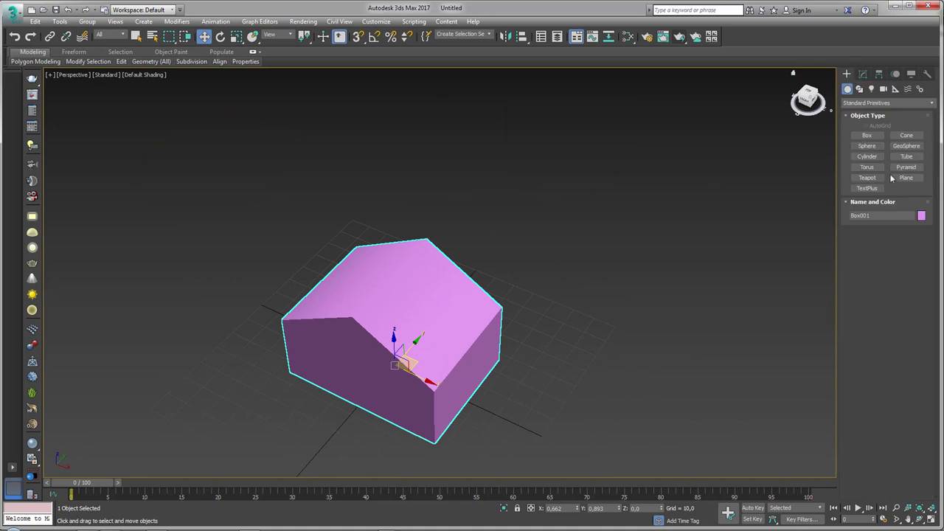
click(905, 177)
click(867, 135)
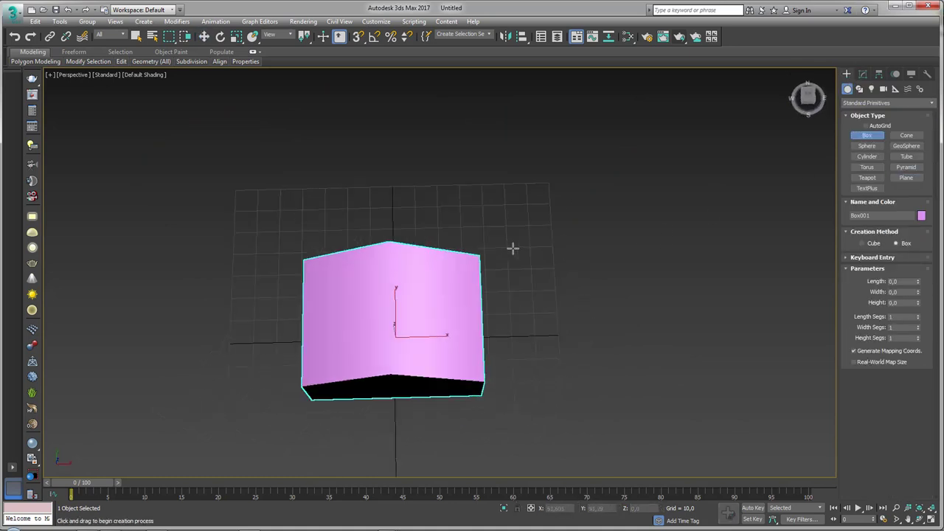
key(shift+z)
mouse_move(297, 128)
mouse_down()
mouse_move(525, 183)
mouse_move(461, 171)
mouse_up()
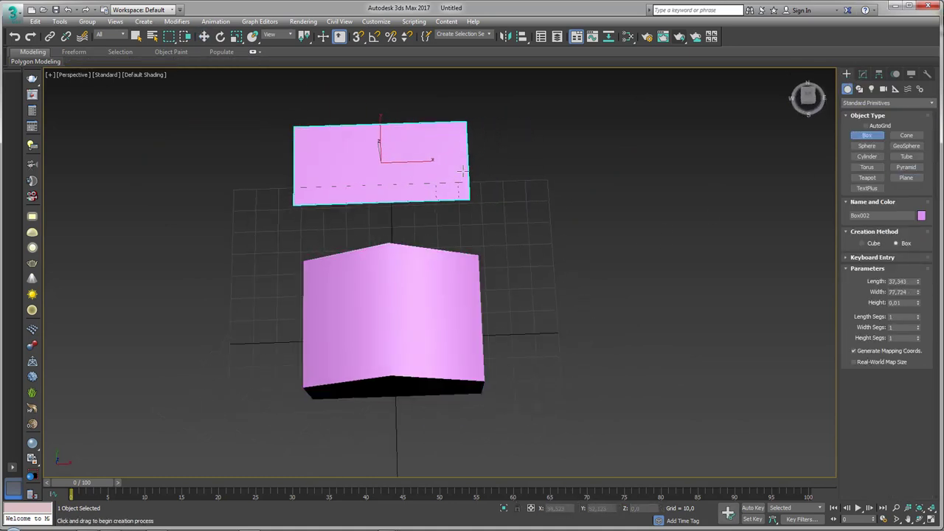
right_click(450, 63)
click(354, 191)
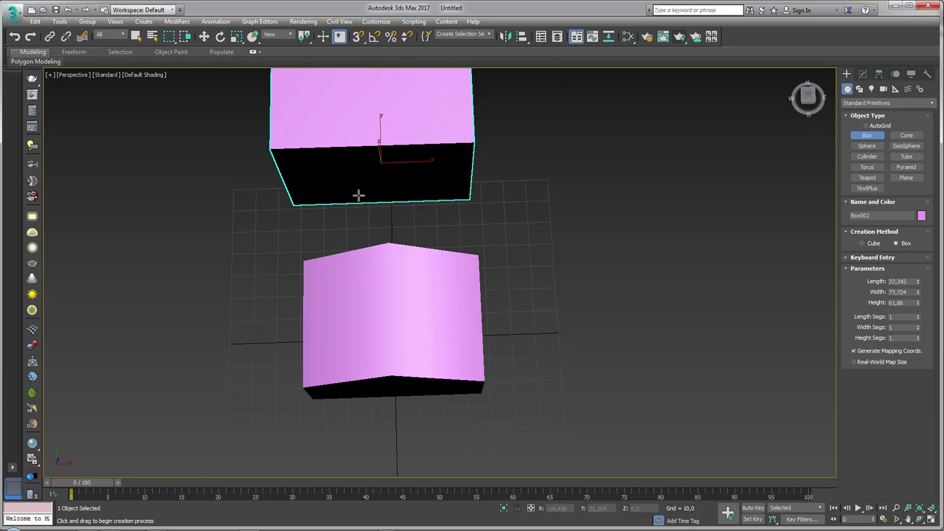
alt+middle_drag(340, 233, 155, 137)
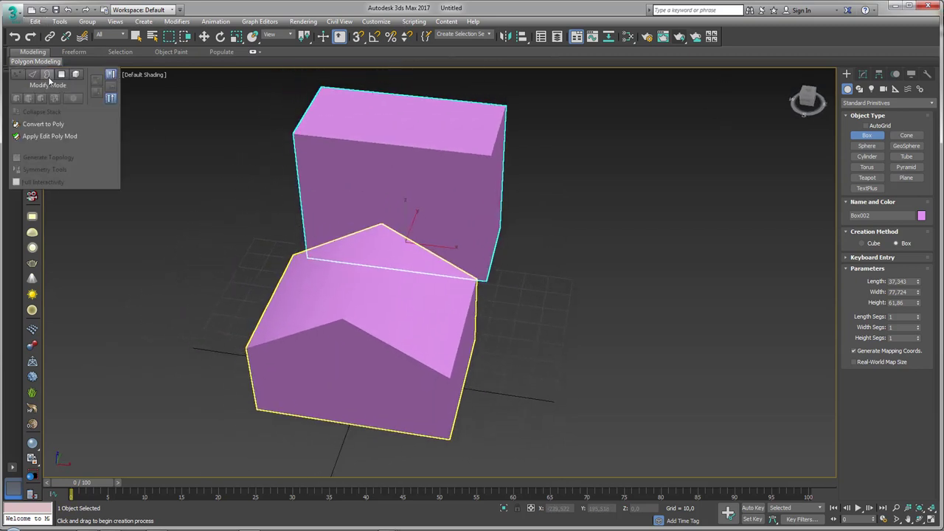
Convert Box002 to Editable Poly and delete all faces except the front one
click(40, 124)
click(61, 74)
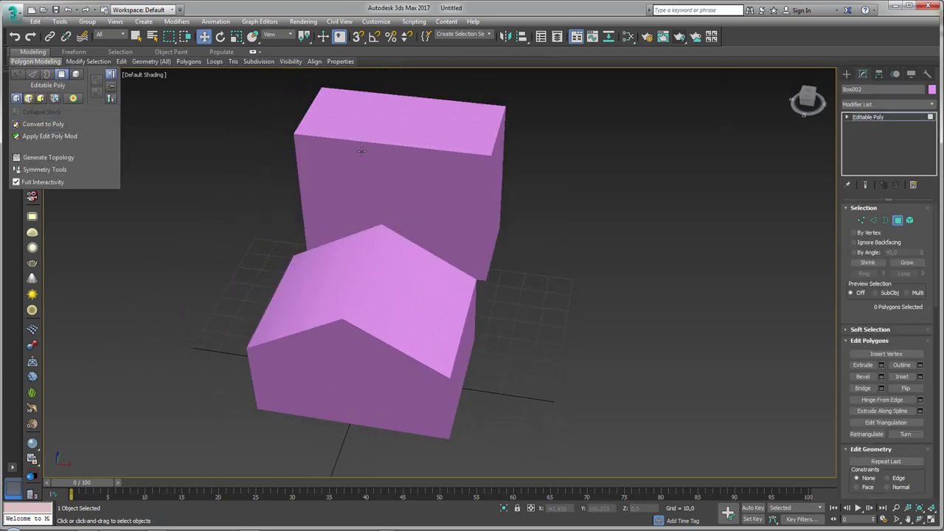
click(362, 155)
key(ctrl+i)
key(Delete)
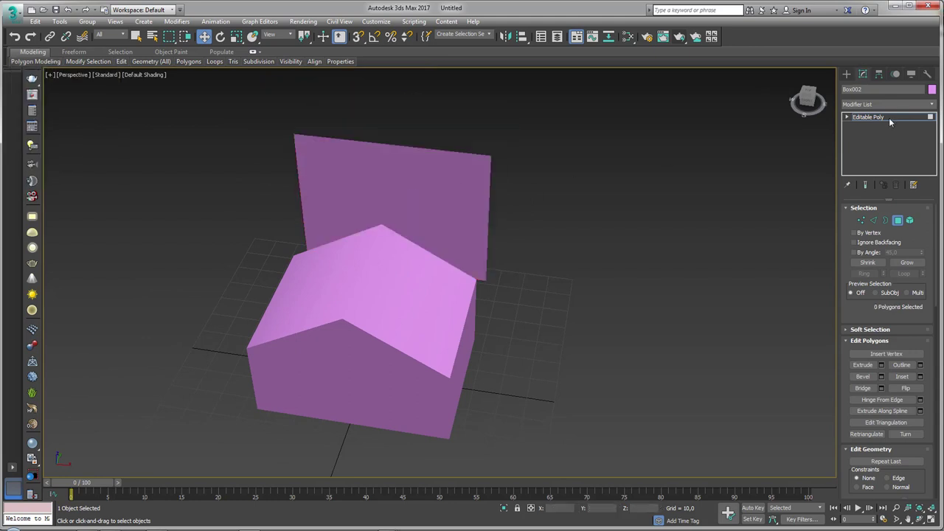
click(888, 118)
mouse_move(491, 273)
alt+middle_down()
mouse_move(516, 267)
mouse_move(490, 256)
alt+middle_up()
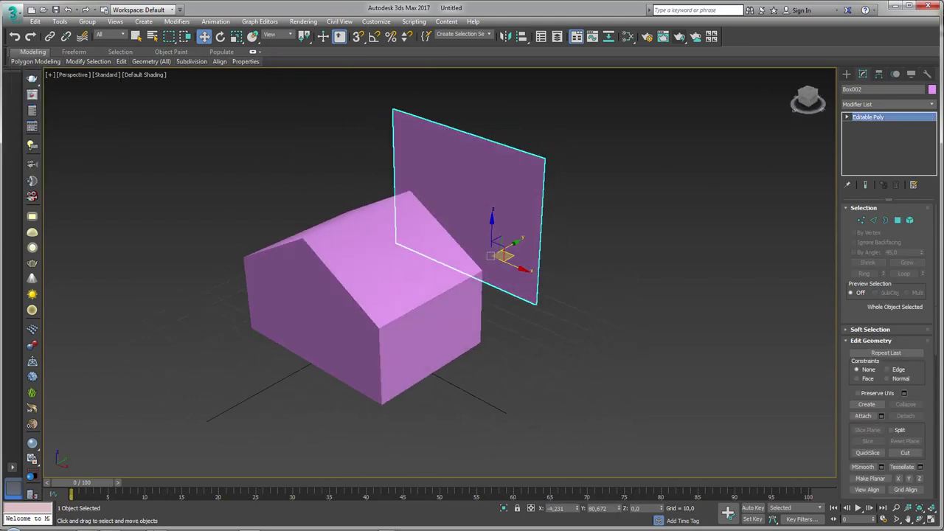
key(alt+Tab)
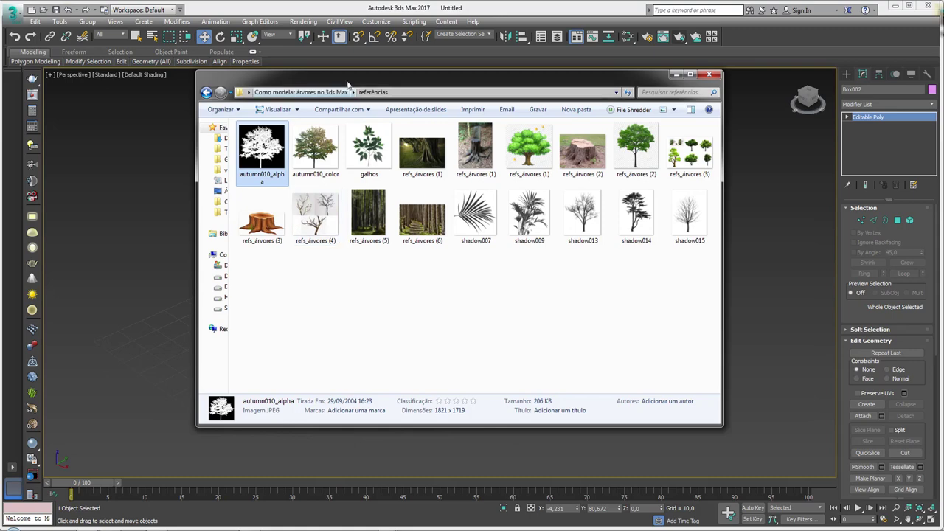
Drag the autumn010_color image from the folder onto the flat panel as its texture
mouse_move(317, 96)
mouse_down()
mouse_move(190, 243)
mouse_move(115, 294)
mouse_up()
drag(131, 337, 433, 168)
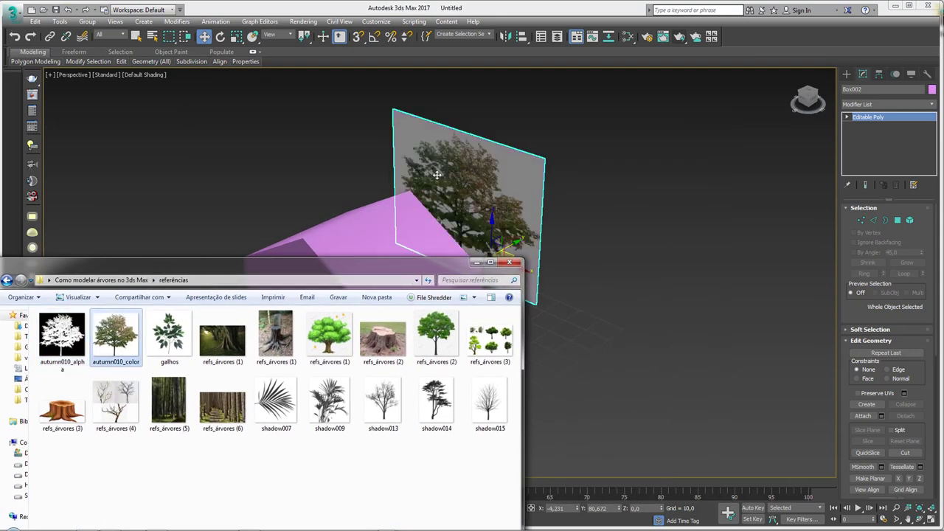
alt+middle_drag(433, 168, 461, 209)
Scale the tree panel taller and uniformly larger, then open the Slate Material Editor
key(e)
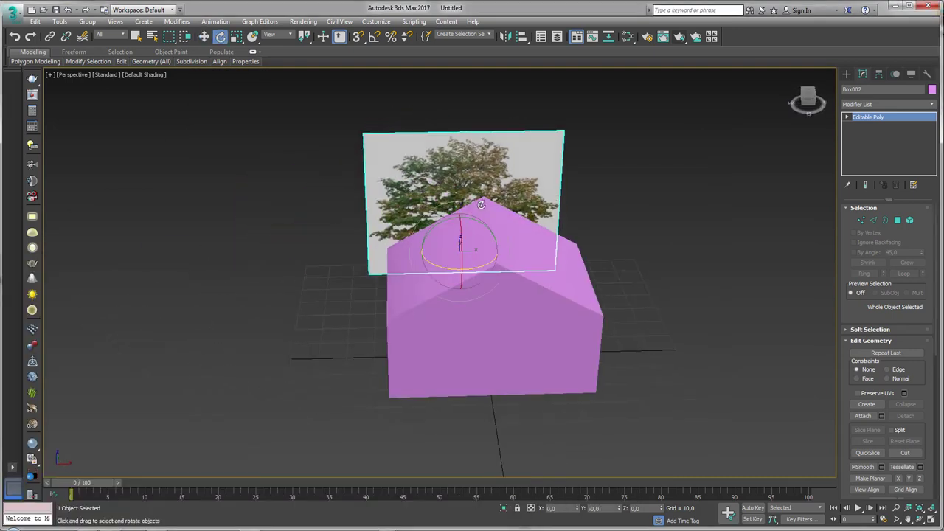
key(r)
drag(461, 208, 461, 185)
key(r)
mouse_move(491, 217)
alt+middle_down()
mouse_move(435, 257)
mouse_move(528, 128)
alt+middle_up()
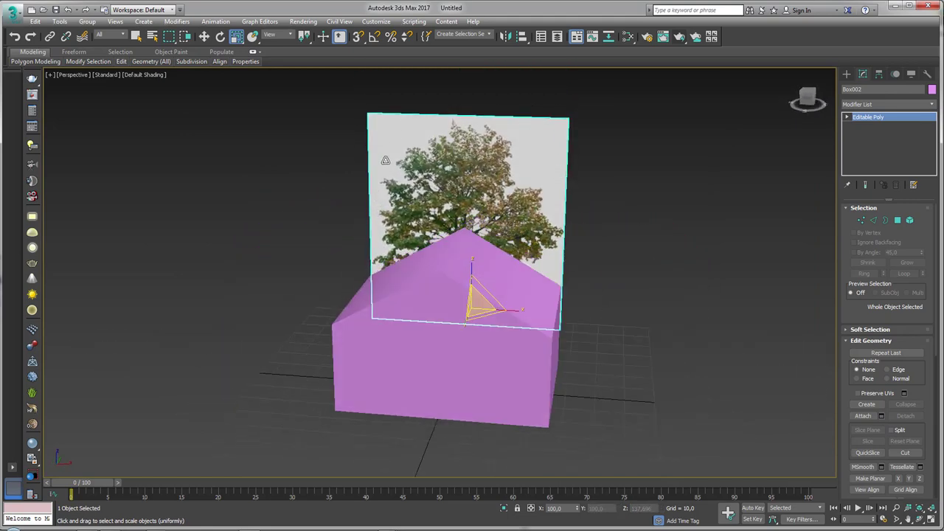
mouse_move(563, 194)
alt+middle_down()
mouse_move(561, 210)
mouse_move(535, 224)
alt+middle_up()
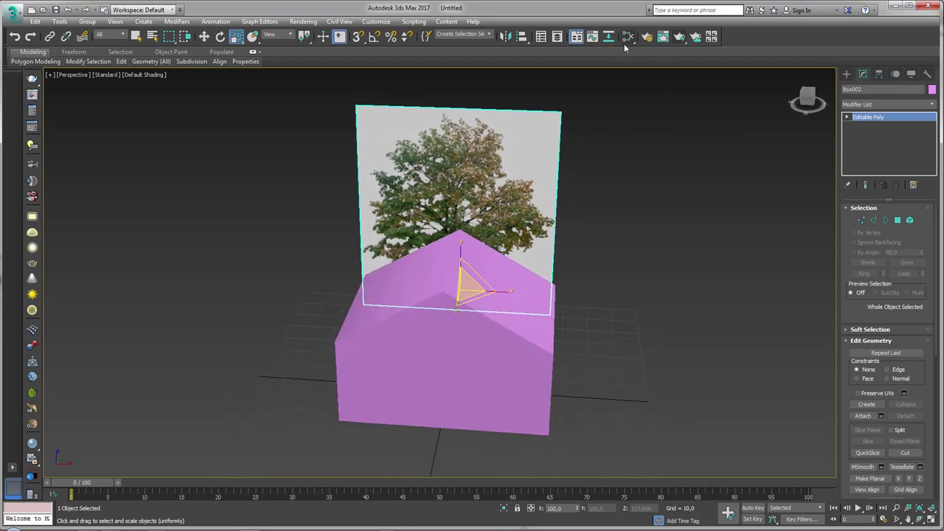
key(m)
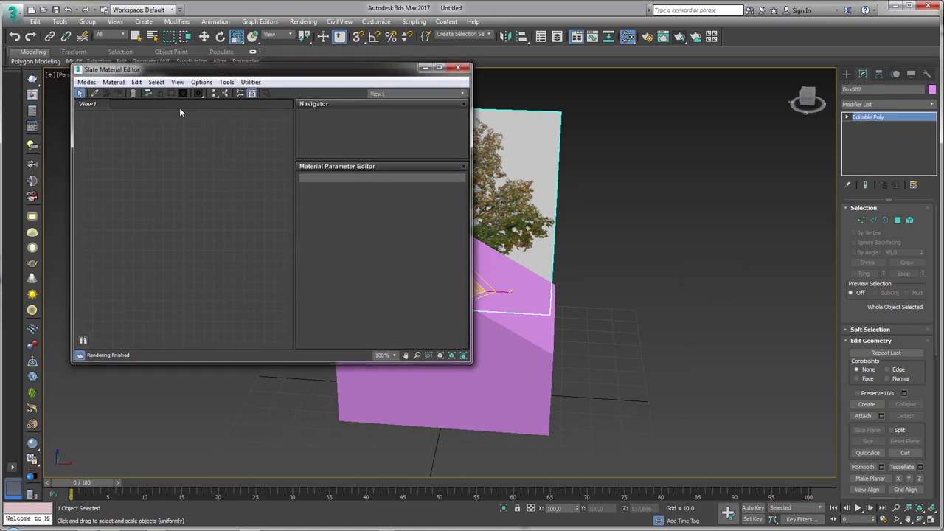
Pick the tree plane's Material #25 into Slate and arrange its Map #1 node
drag(235, 75, 254, 236)
click(113, 255)
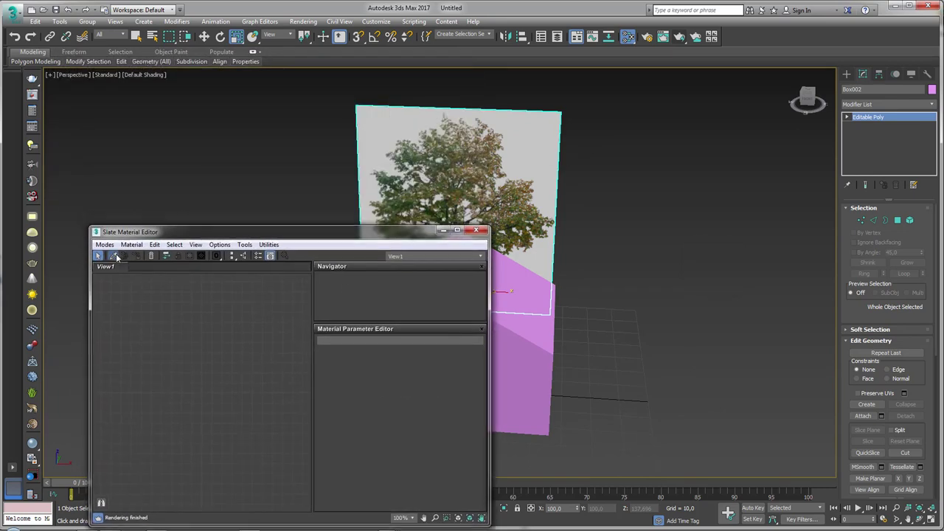
click(452, 145)
drag(221, 231, 284, 118)
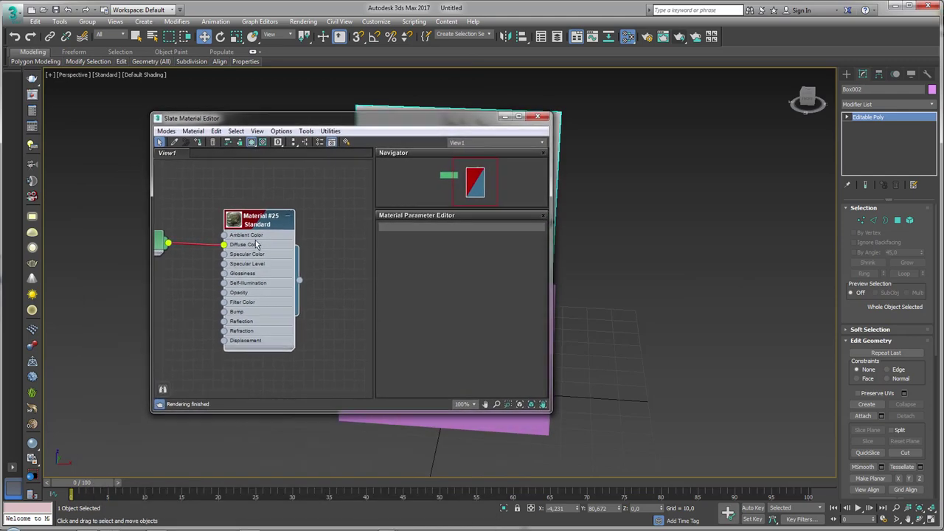
drag(159, 243, 206, 206)
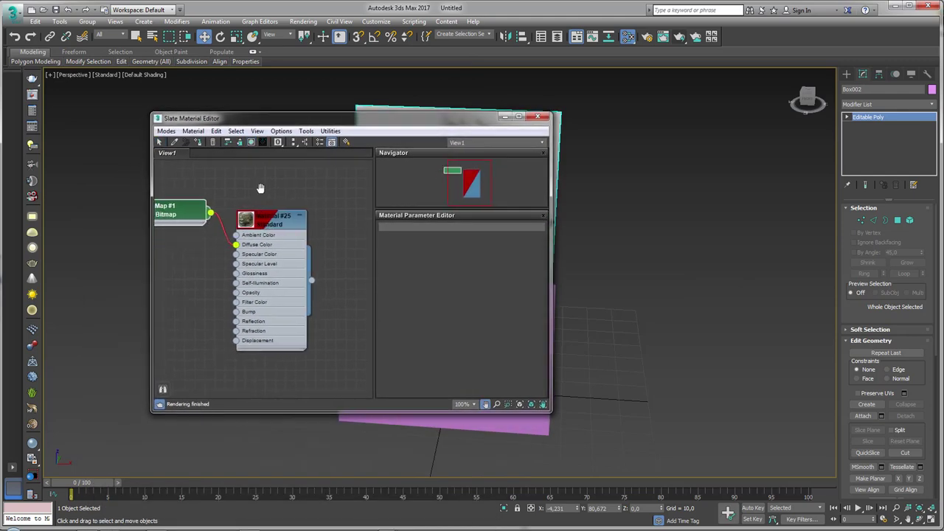
middle_drag(221, 332, 285, 318)
click(544, 152)
drag(228, 194, 198, 185)
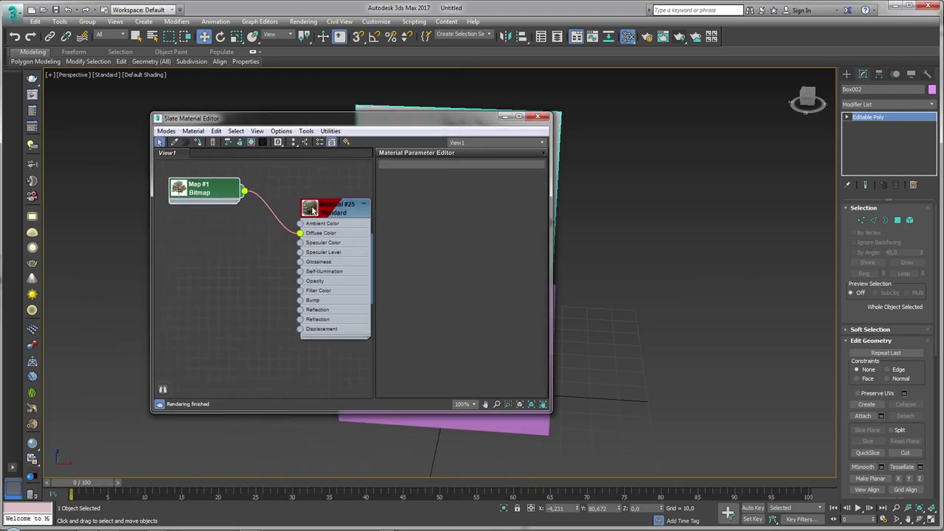
click(543, 153)
drag(335, 208, 346, 188)
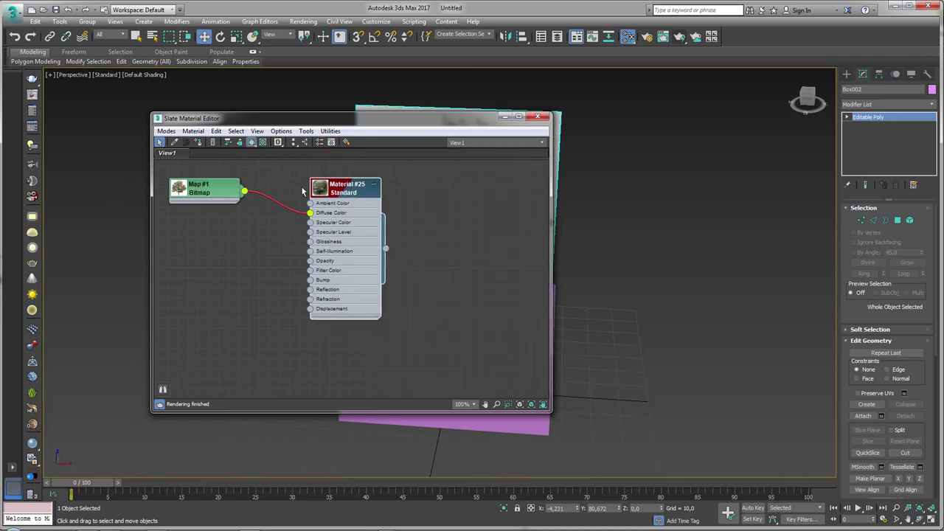
drag(207, 189, 227, 189)
Add autumn010_alpha as a Map #2 bitmap wired to Material #25's Opacity
click(90, 525)
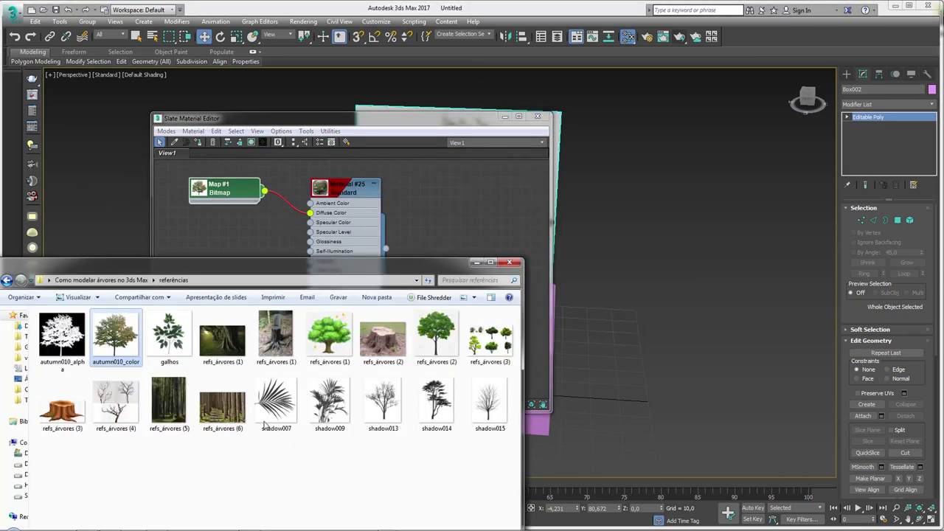
drag(148, 254, 231, 350)
drag(157, 420, 214, 255)
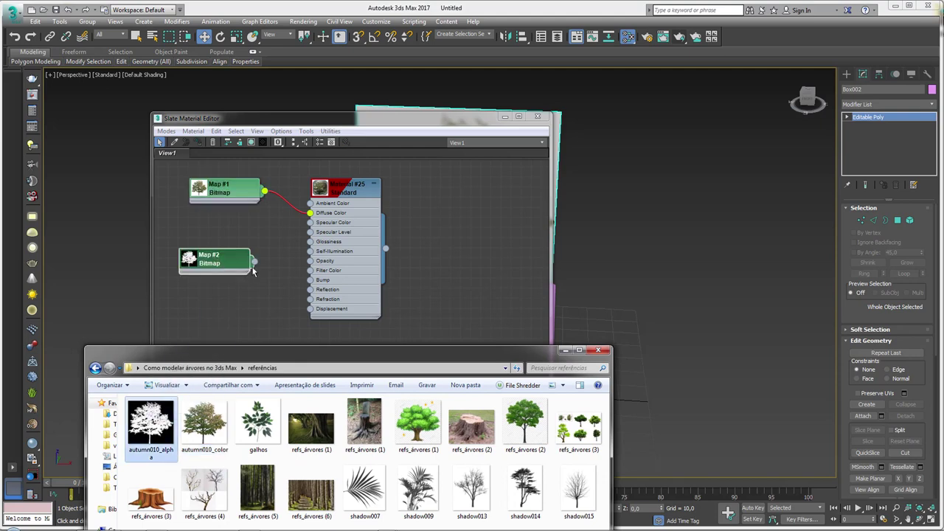
drag(253, 262, 289, 234)
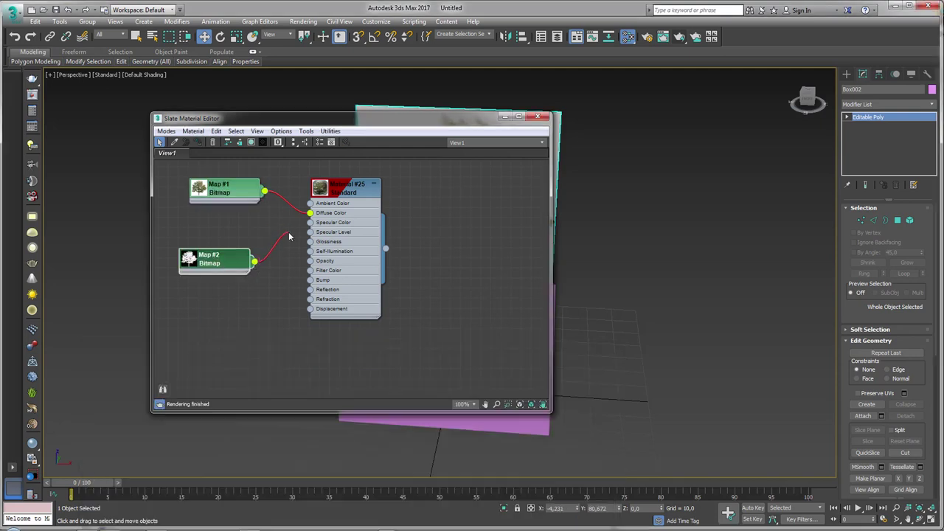
drag(289, 235, 309, 260)
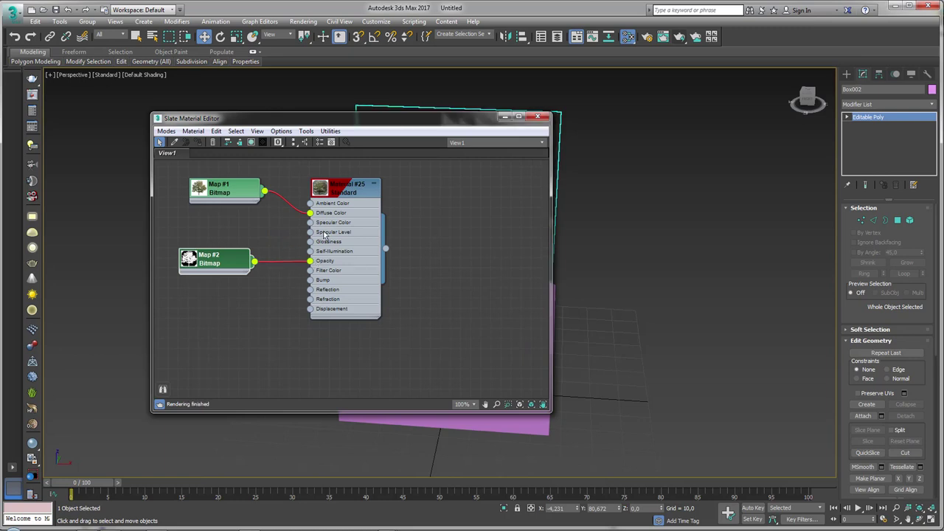
double_click(325, 191)
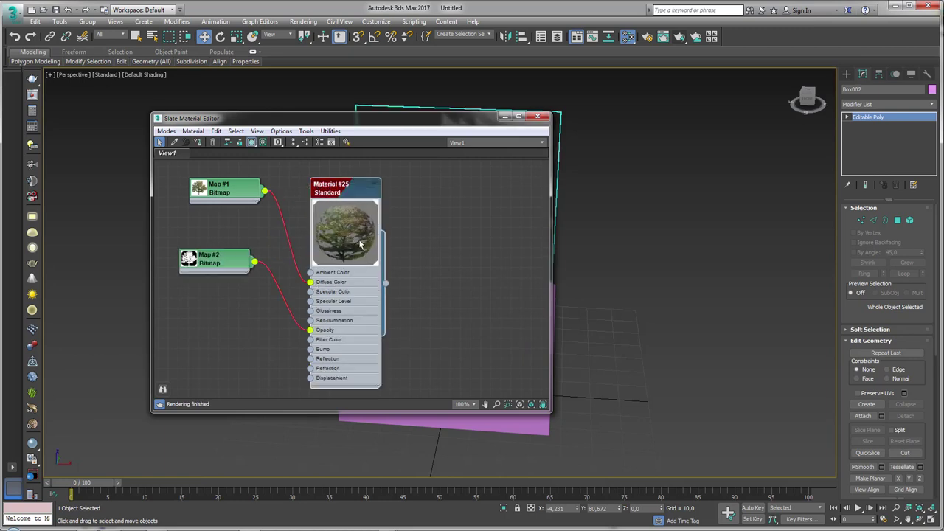
click(263, 142)
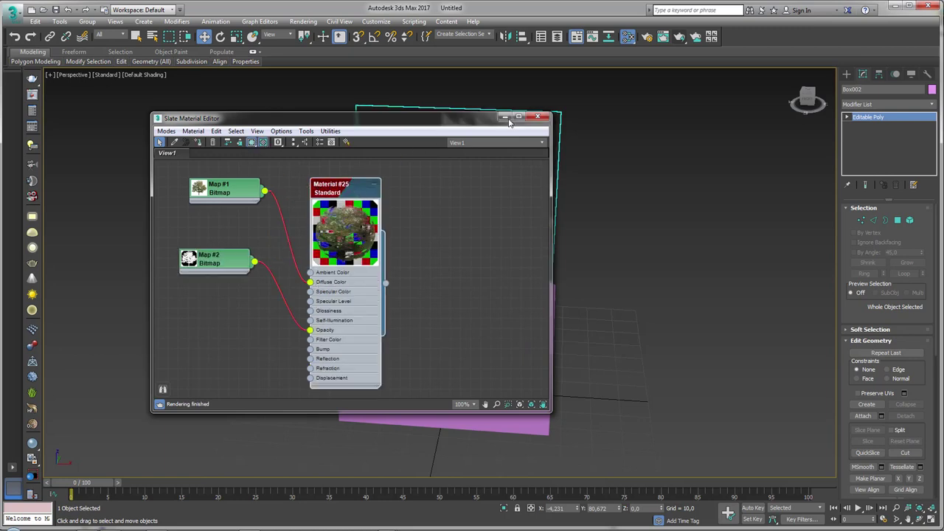
Minimize the editor and shift-drag the tree plane to clone a copy to the right
click(506, 118)
mouse_move(459, 246)
middle_down()
mouse_move(548, 226)
mouse_move(480, 270)
mouse_move(493, 260)
middle_up()
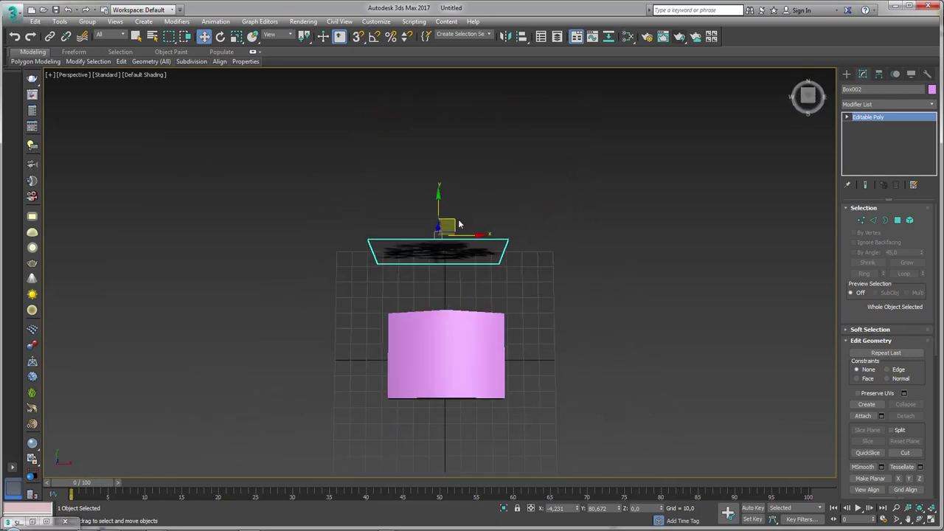
mouse_move(459, 225)
mouse_down()
mouse_move(333, 217)
mouse_move(417, 220)
mouse_up()
Confirm the Box003 copy and scale it up uniformly
click(471, 312)
key(r)
alt+middle_drag(427, 257, 418, 211)
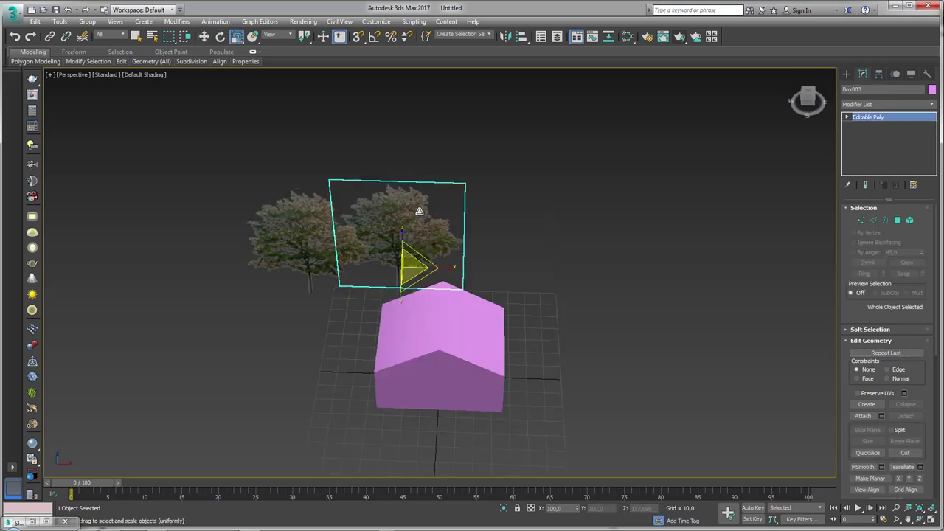
drag(419, 211, 419, 180)
key(w)
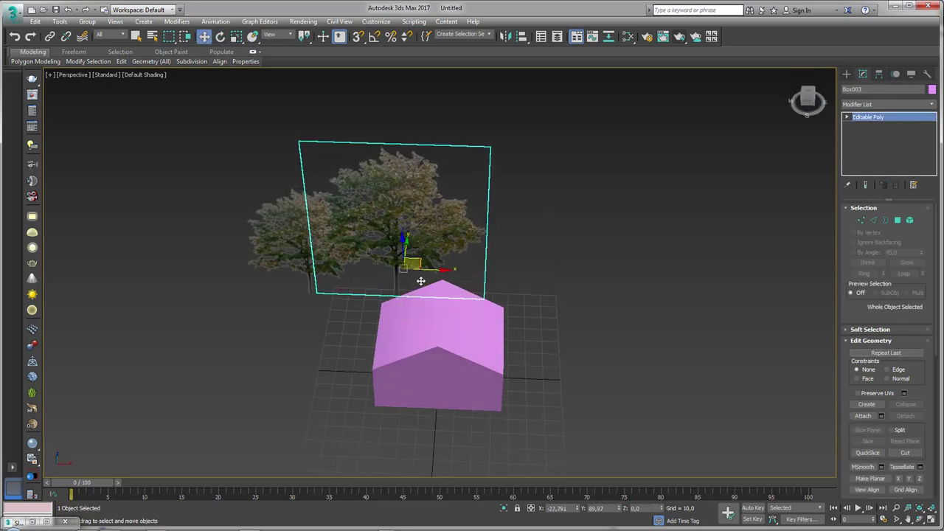
alt+middle_drag(424, 265, 422, 201)
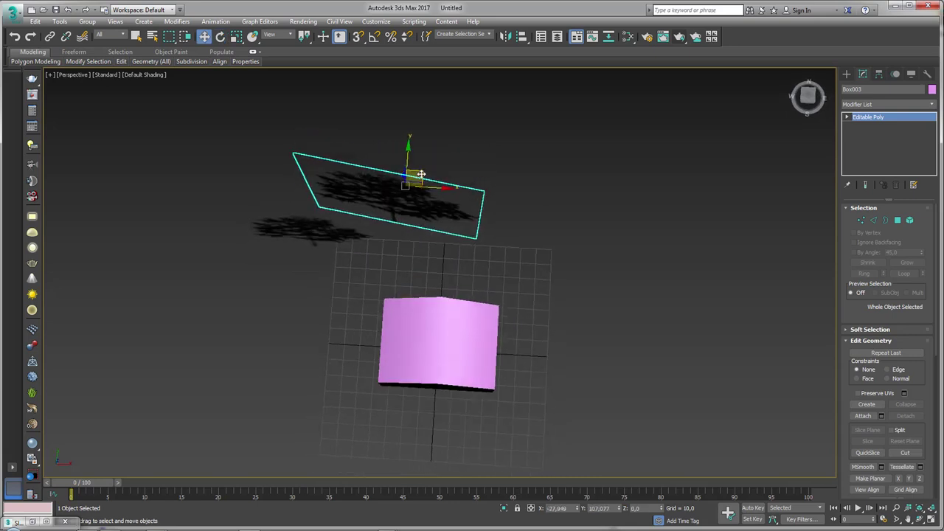
Clone Box004, then rotate, enlarge and move it up to the right
shift+drag(421, 174, 517, 221)
click(472, 313)
key(e)
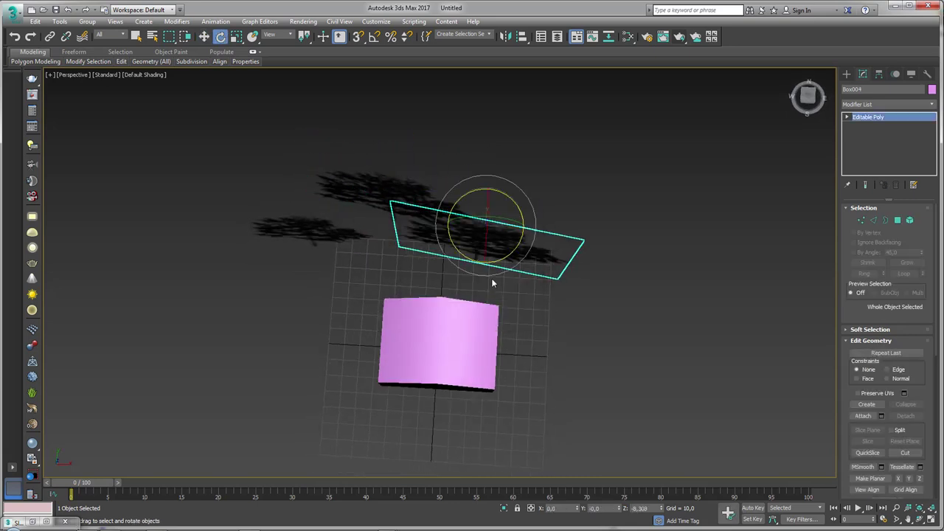
drag(492, 282, 492, 251)
key(r)
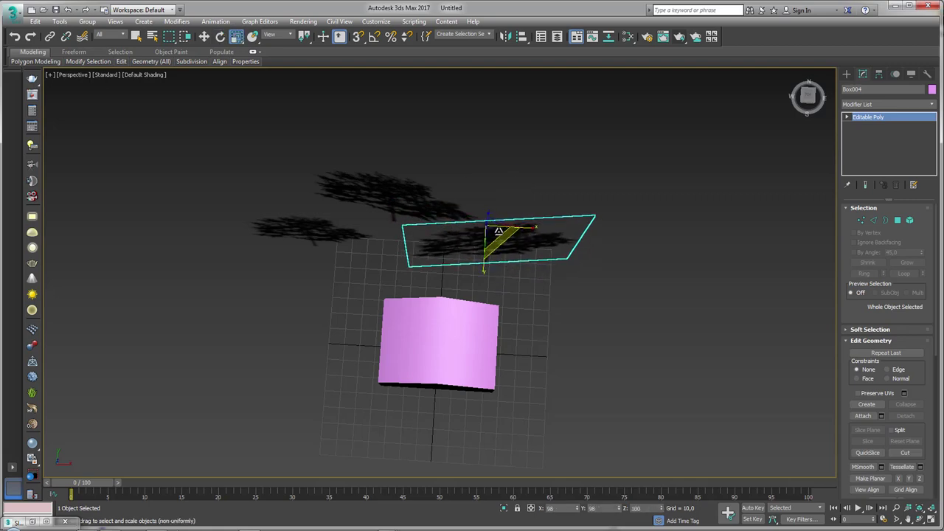
drag(498, 231, 489, 214)
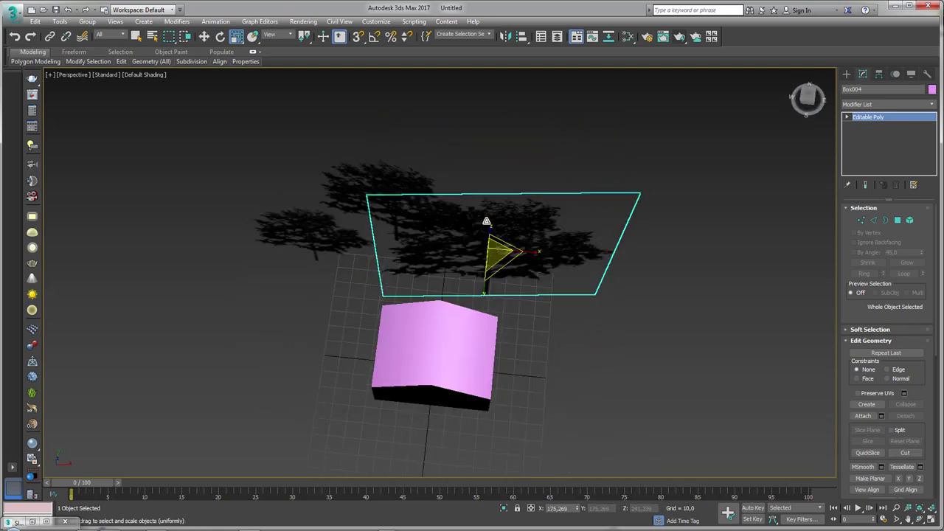
key(w)
drag(516, 243, 604, 185)
Clone Box005 and Box006, rotating and repositioning each around the house
click(473, 313)
key(e)
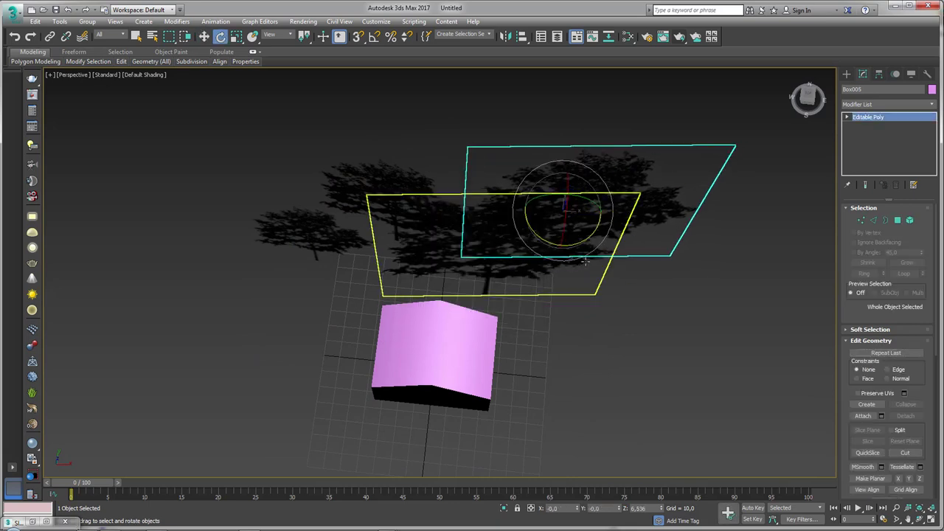
mouse_move(585, 261)
mouse_down()
mouse_move(573, 211)
mouse_move(686, 275)
mouse_move(691, 265)
mouse_up()
key(w)
click(472, 312)
key(e)
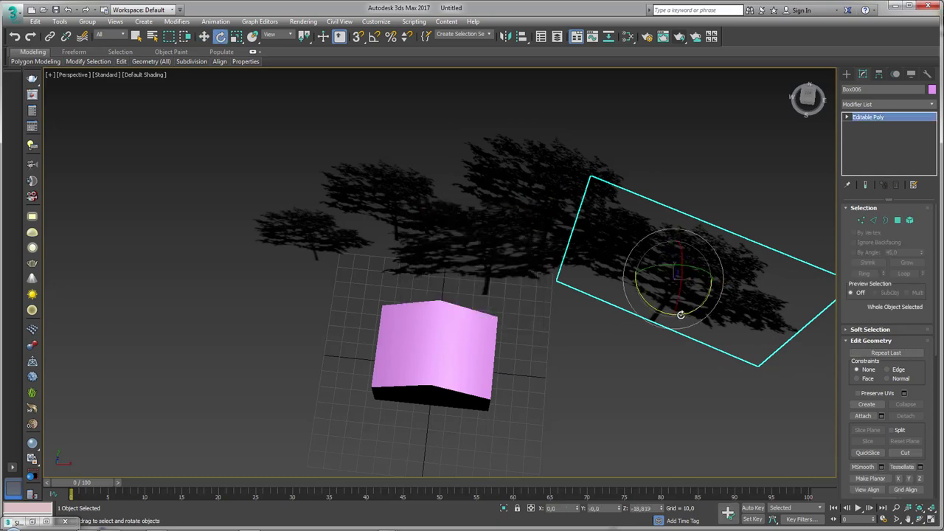
drag(679, 315, 642, 312)
key(w)
mouse_move(686, 270)
mouse_down()
mouse_move(721, 247)
mouse_move(726, 336)
mouse_up()
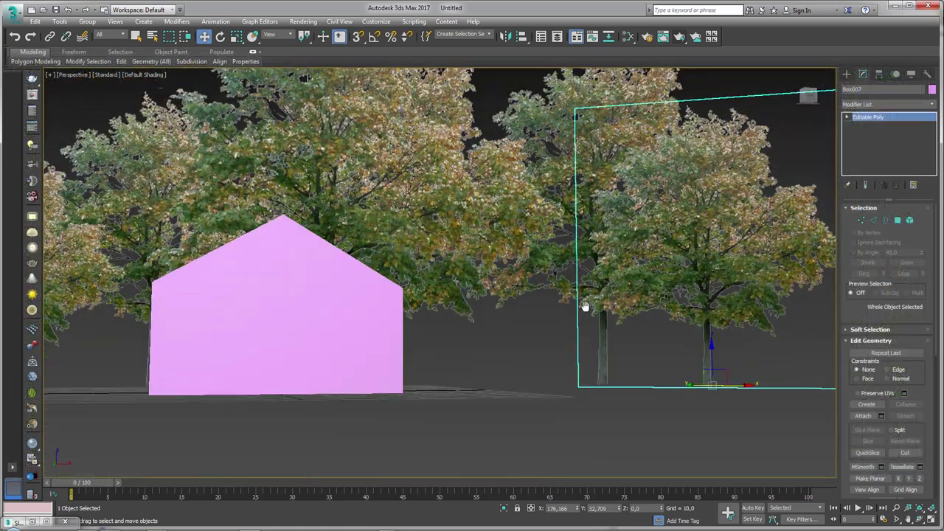
Zoom out and pan the perspective view to frame the whole grove around the house
middle_drag(585, 306, 667, 339)
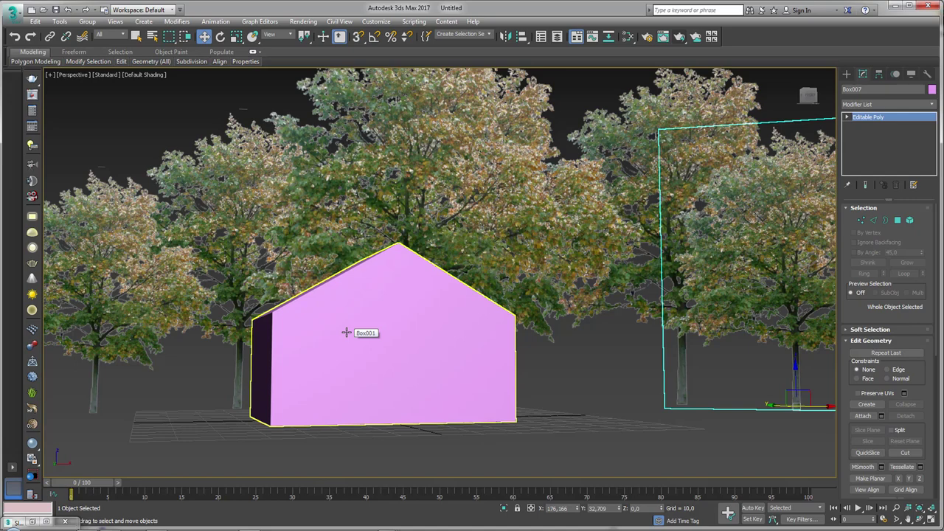
scroll(346, 332, down, 5)
scroll(346, 332, down, 4)
mouse_move(345, 333)
alt+middle_down()
mouse_move(432, 280)
mouse_move(401, 296)
mouse_move(409, 311)
alt+middle_up()
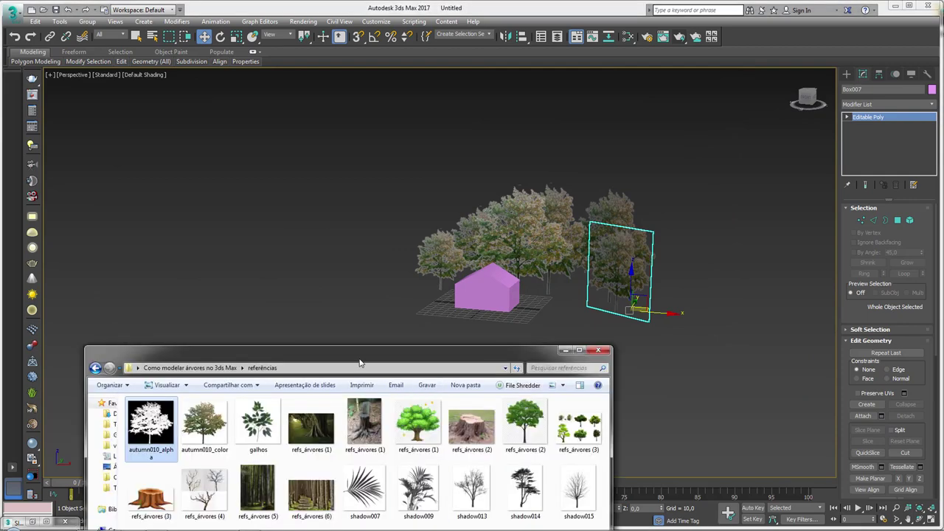
Open the refs_árvores (1) roots photo in Windows Photo Viewer rather than the browser
drag(358, 364, 458, 105)
click(460, 369)
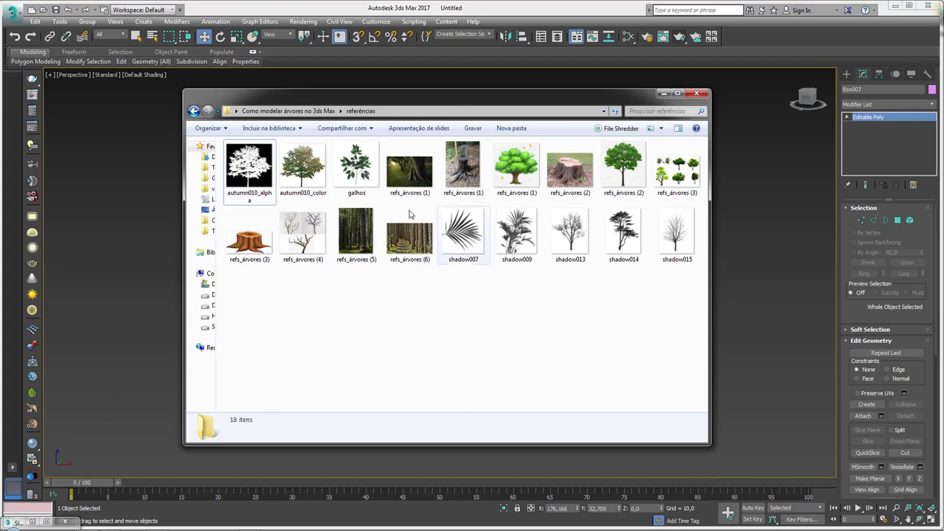
double_click(407, 175)
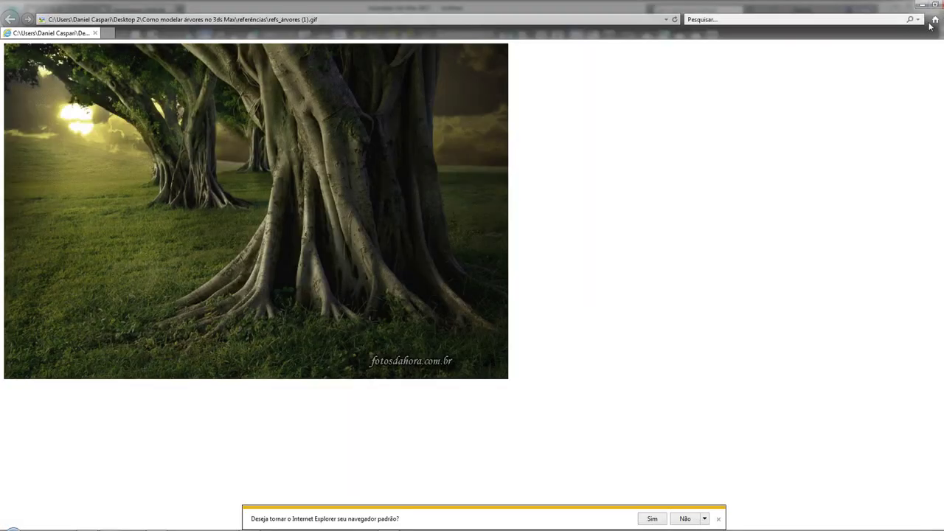
click(935, 4)
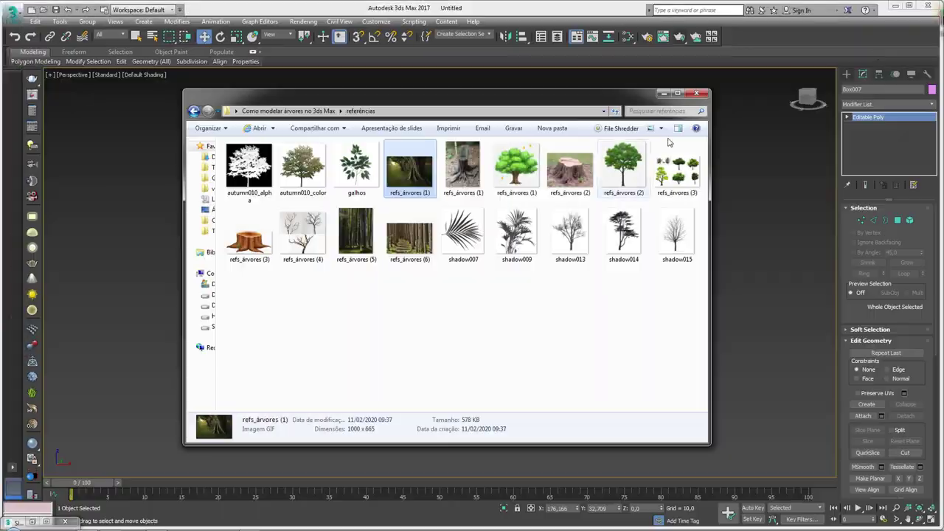
double_click(460, 166)
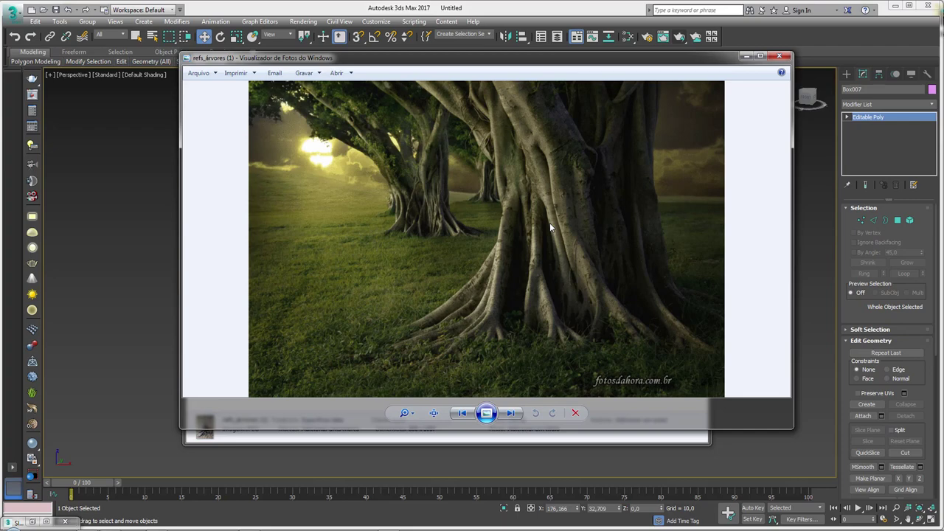
Flip through the reference photos and settle on the stump-chair image
key(Right)
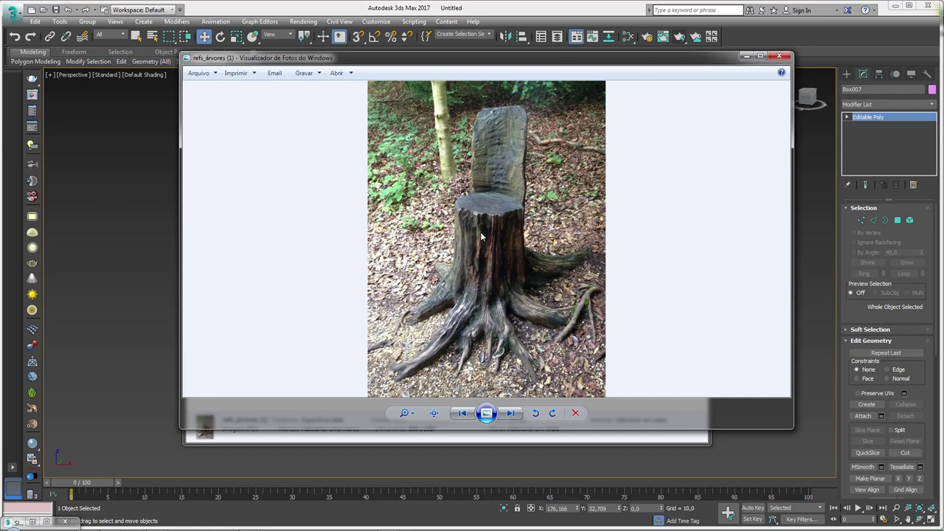
key(Right)
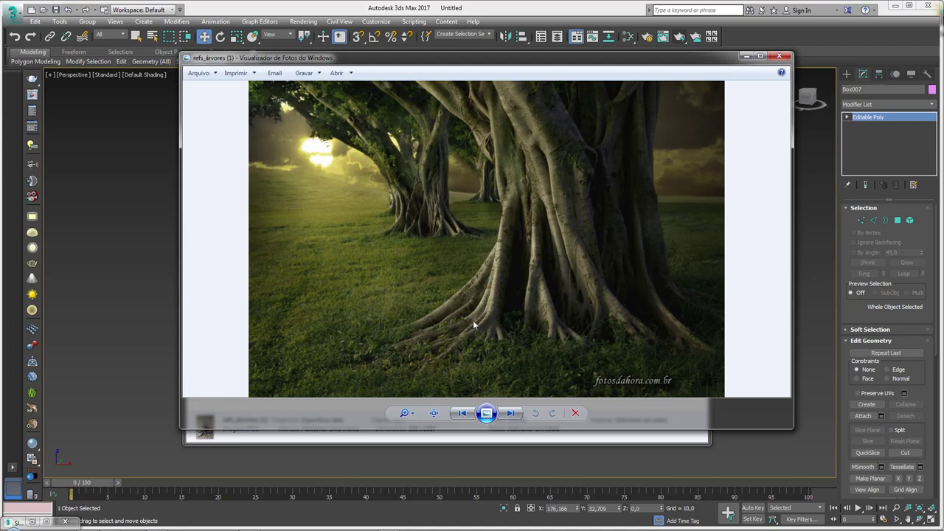
key(Left)
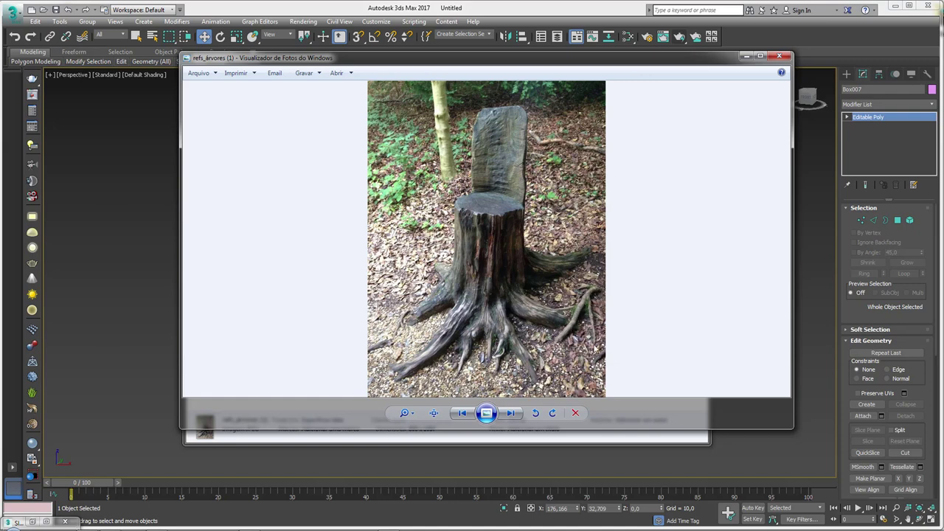
key(Right)
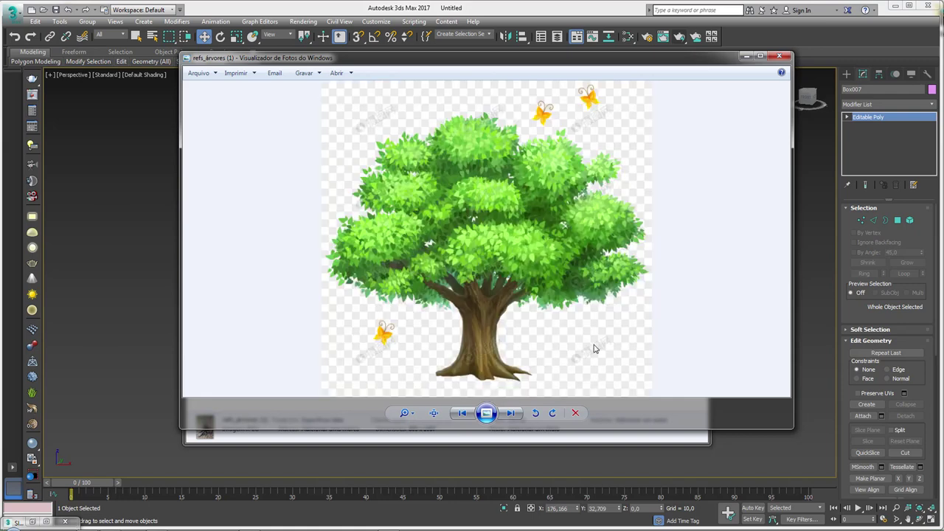
key(Left)
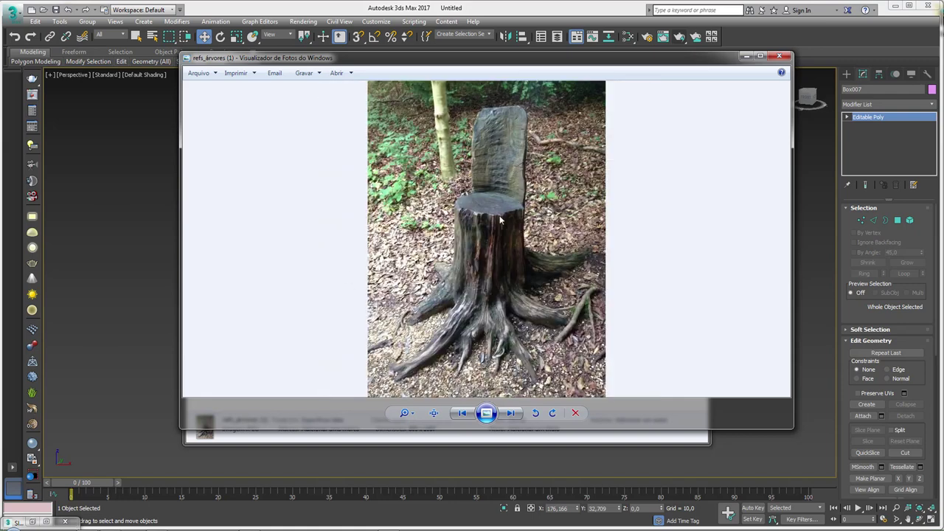
key(Right)
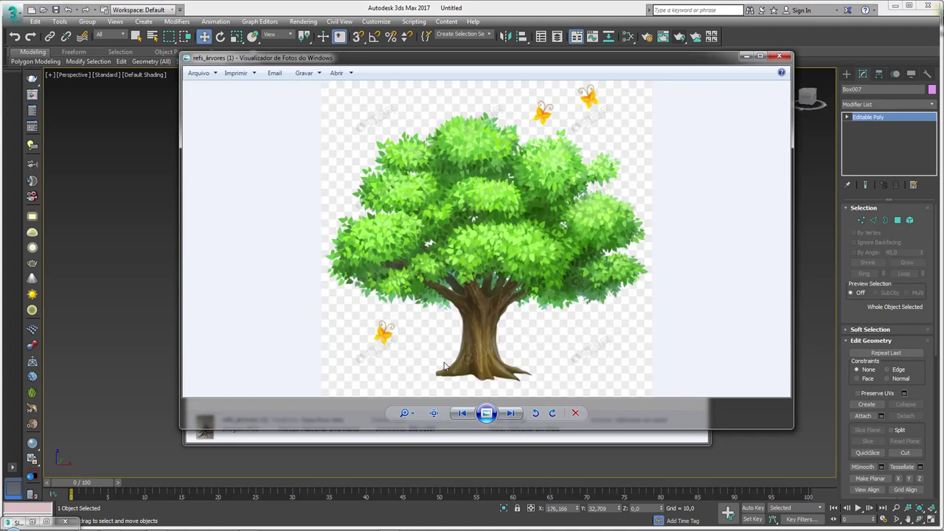
key(Left)
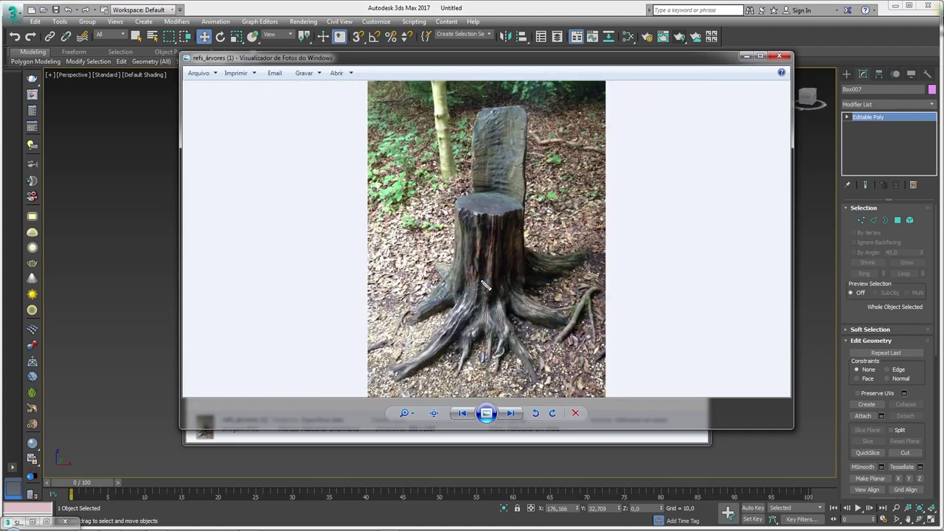
Trace four roots on the stump-chair photo, then clear the annotations
drag(472, 296, 408, 354)
drag(486, 316, 536, 372)
drag(520, 302, 571, 309)
drag(544, 271, 581, 266)
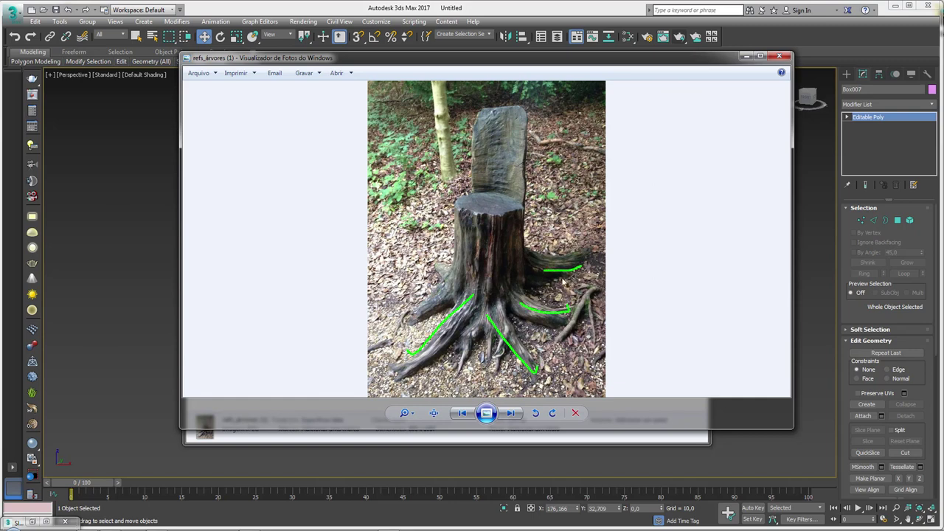
key(Escape)
Move past the cartoon tree to the bare tree-stump photo and trace roots along its base
key(Right)
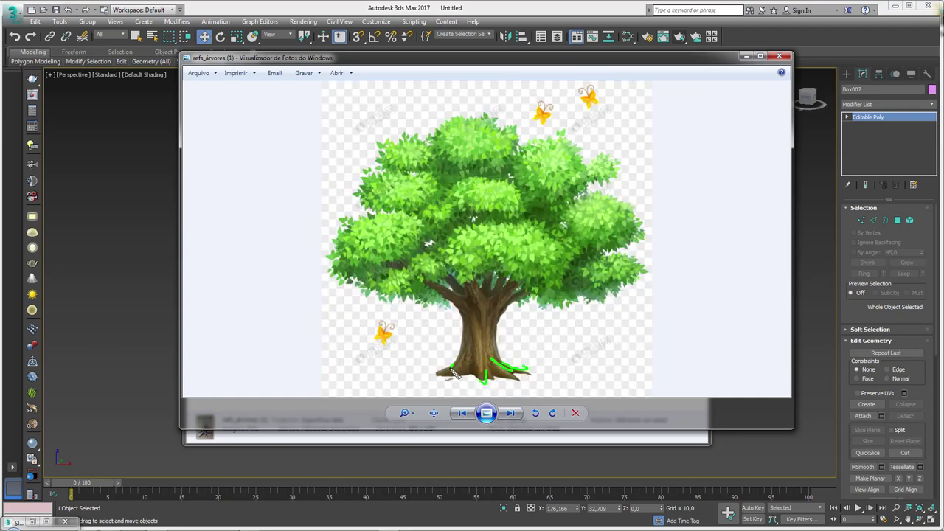
key(Right)
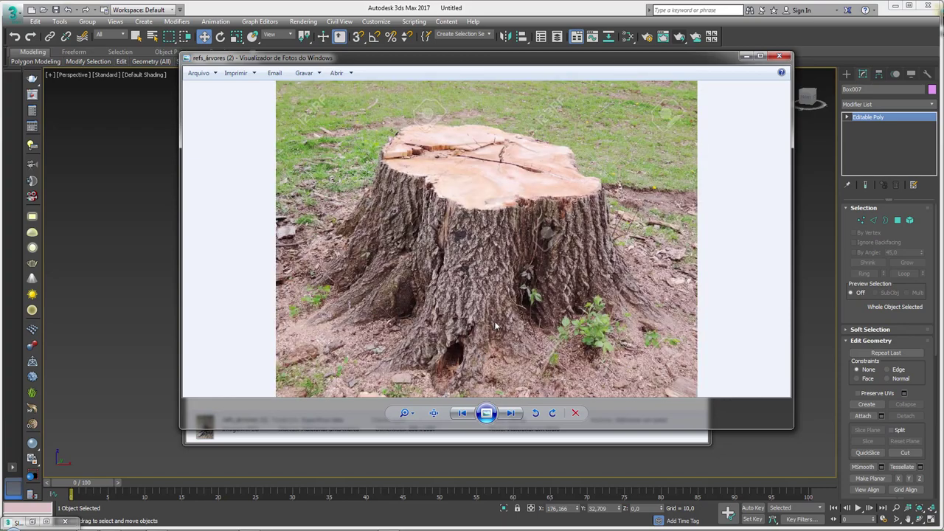
drag(469, 276, 446, 358)
drag(368, 318, 420, 289)
drag(381, 249, 303, 286)
drag(302, 290, 278, 301)
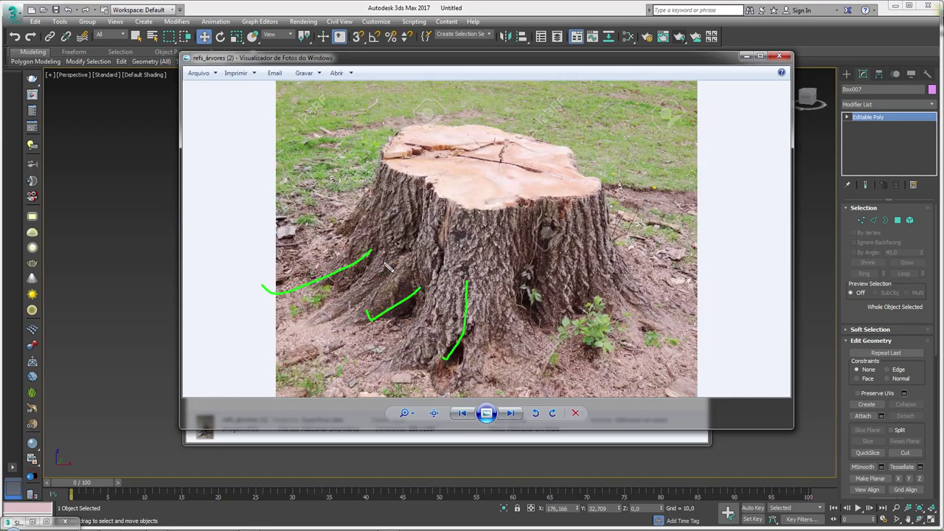
Zoom on the transparent-background tree to mark its trunk-base flare, then minimize Photo Viewer
key(Right)
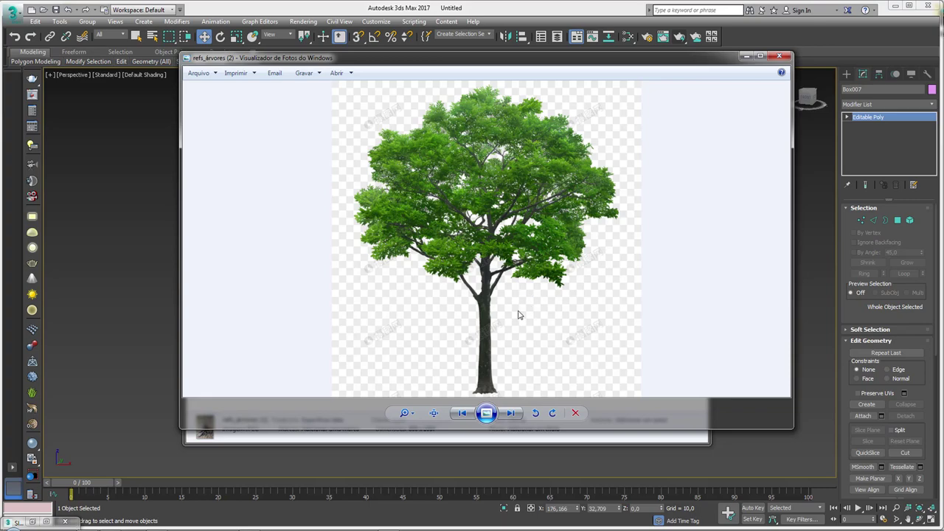
key(Right)
key(Left)
scroll(499, 376, up, 5)
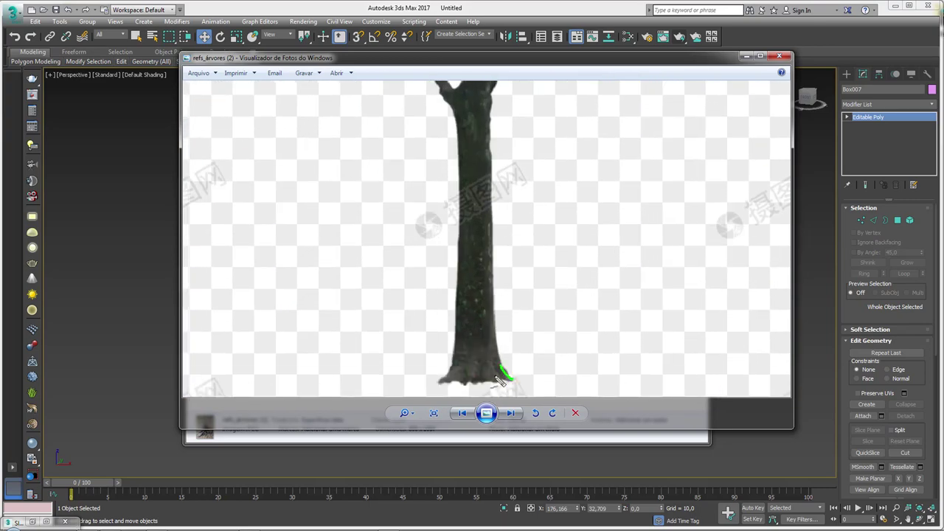
drag(463, 371, 460, 382)
drag(452, 371, 440, 380)
scroll(670, 156, down, 5)
click(747, 57)
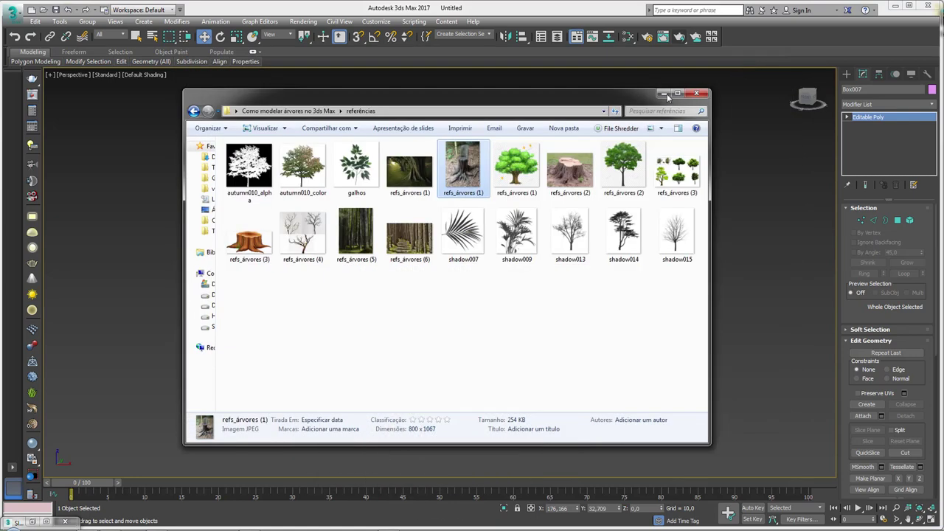
Create a tall standard-primitive cylinder standing on the ground
click(663, 94)
alt+middle_drag(556, 293, 406, 280)
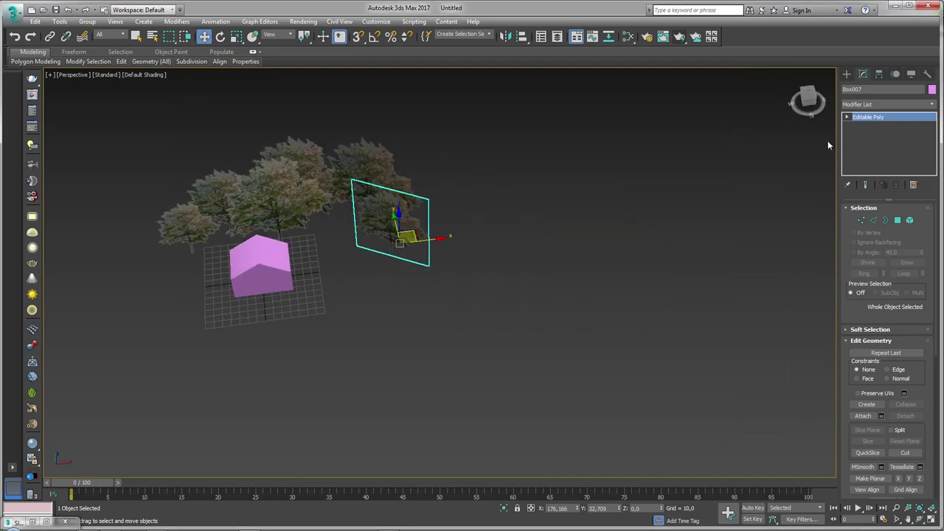
click(846, 75)
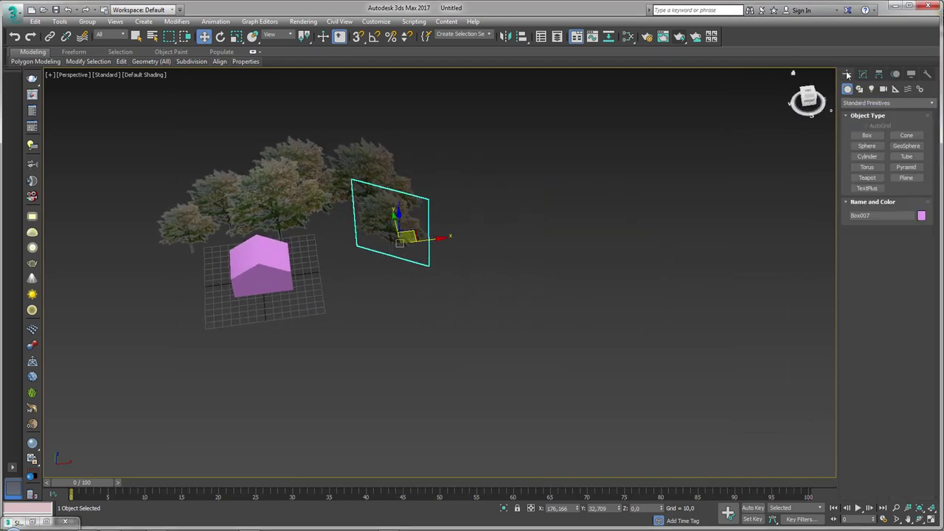
click(867, 156)
drag(401, 352, 426, 351)
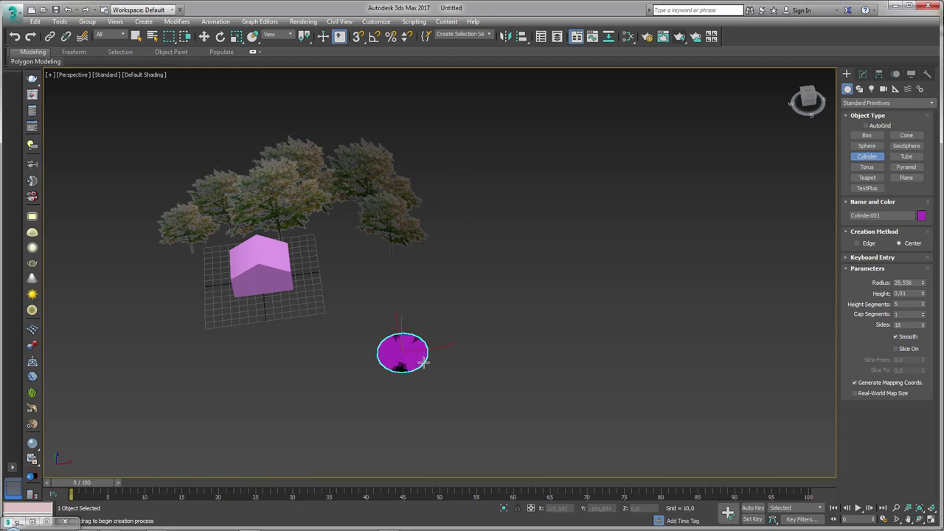
click(418, 261)
right_click(418, 261)
Show edged faces (F4) and convert the cylinder to an Editable Poly
scroll(419, 316, up, 2)
key(F4)
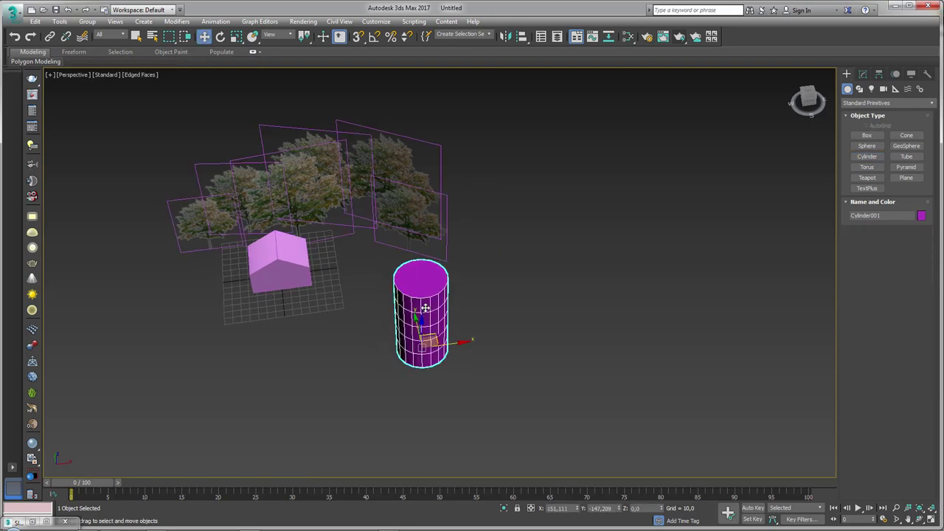
scroll(424, 323, up, 3)
alt+middle_drag(424, 323, 462, 284)
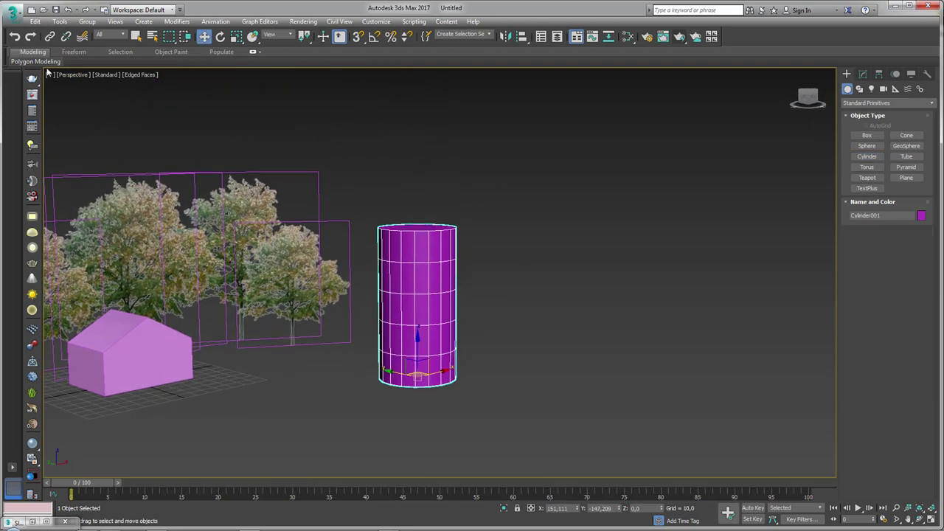
click(46, 125)
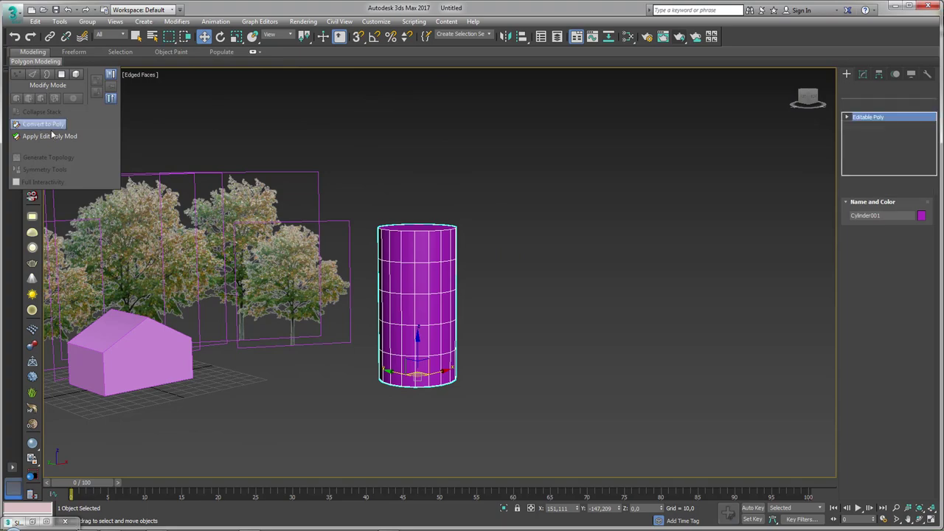
alt+middle_drag(493, 317, 643, 337)
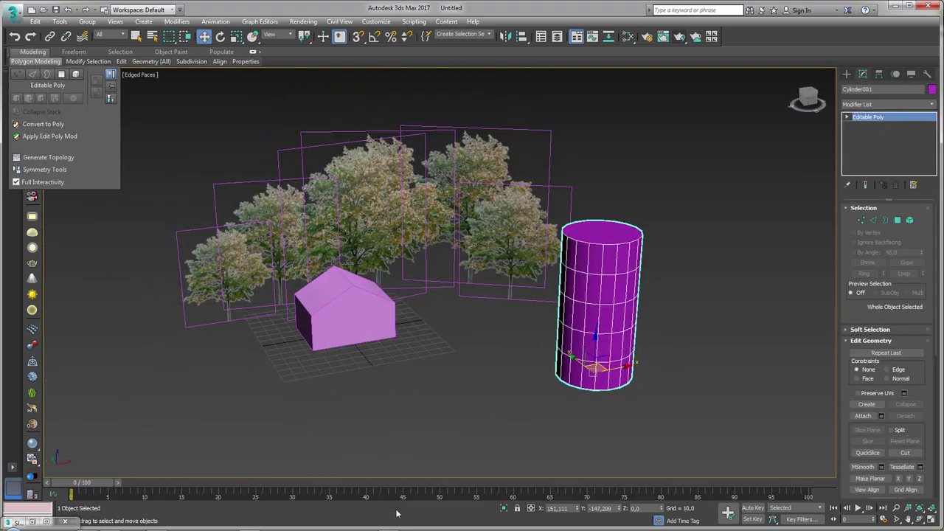
Review the reference images in Photo Viewer, then minimize it
key(alt+Tab)
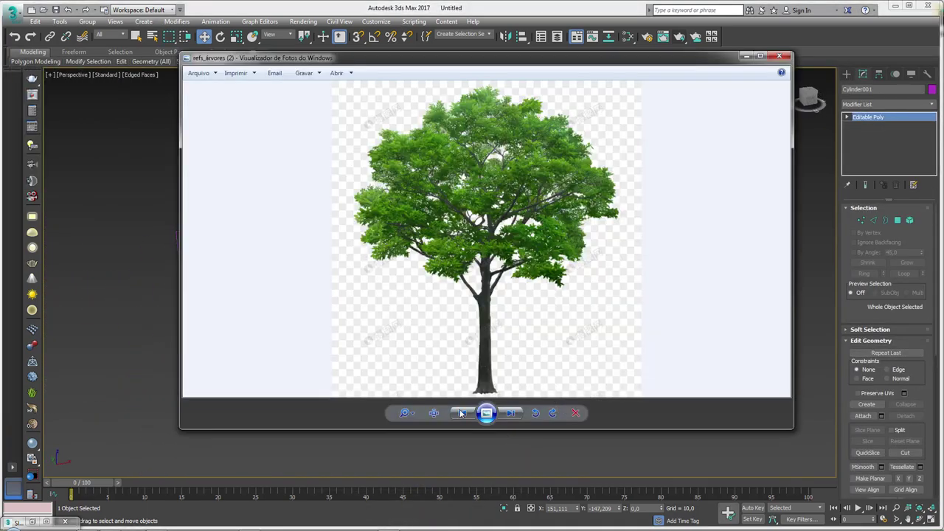
click(460, 413)
click(460, 413)
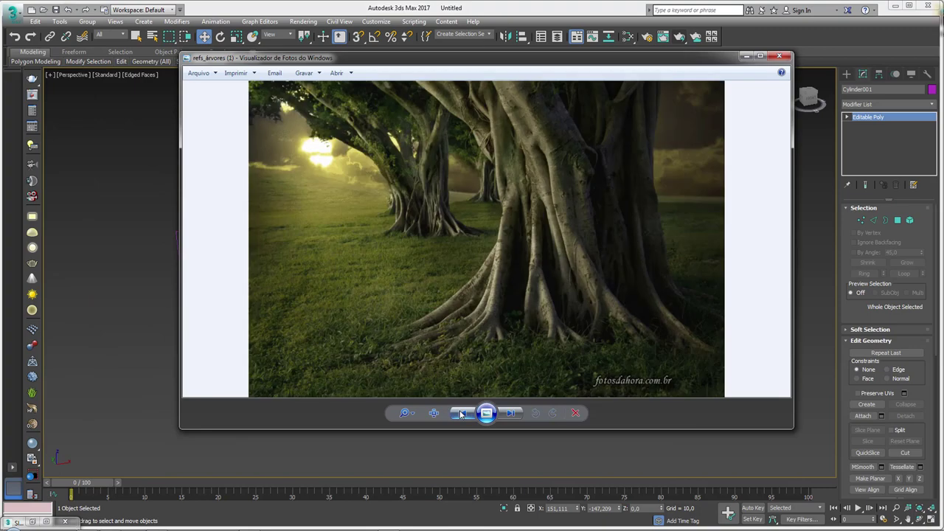
click(511, 413)
click(743, 57)
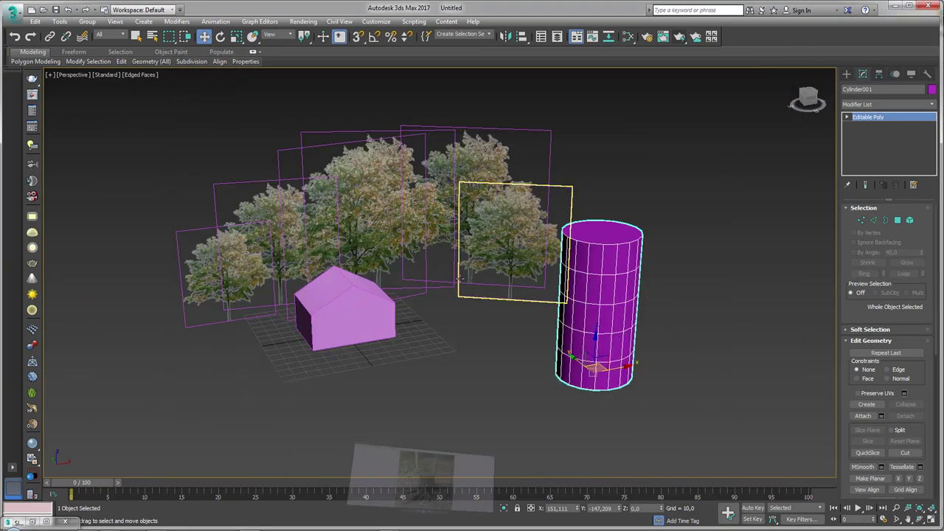
Shift-clone tree plane Box007 to Box008 at the lower left and rotate it to face the view
click(529, 271)
alt+middle_drag(529, 270, 543, 249)
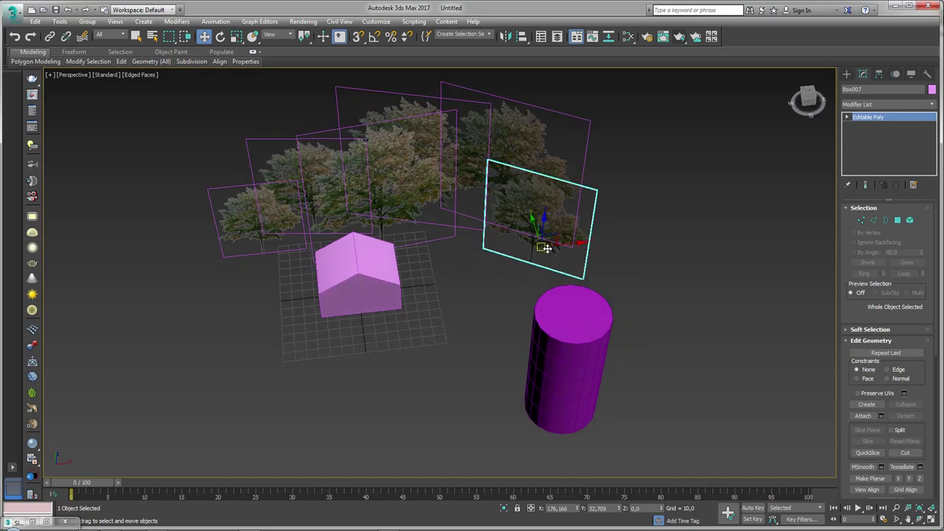
mouse_move(544, 249)
shift+mouse_down()
mouse_move(254, 365)
mouse_move(312, 374)
shift+mouse_up()
click(472, 315)
key(e)
alt+middle_drag(312, 374, 272, 381)
Drop the refs_árvores (1) stump-chair photo from the referências folder onto Box008
click(117, 499)
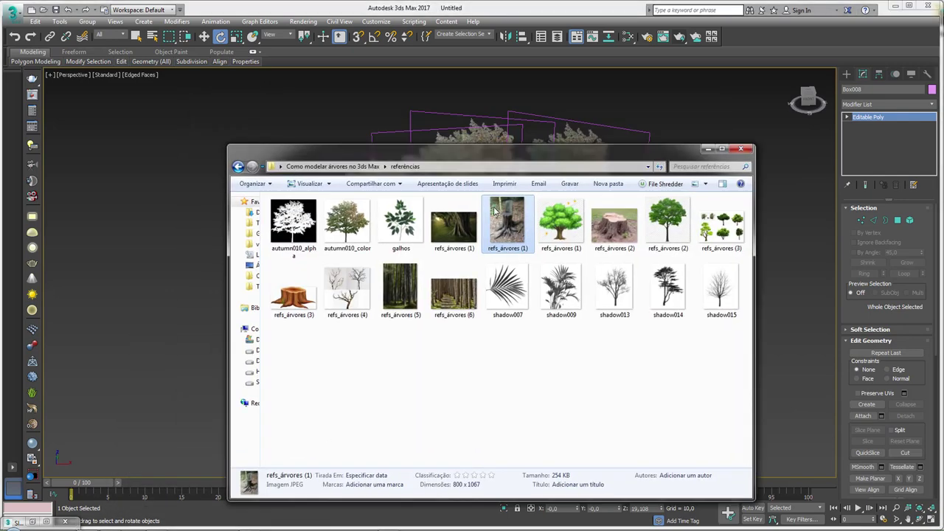
drag(472, 150, 612, 252)
drag(642, 321, 305, 304)
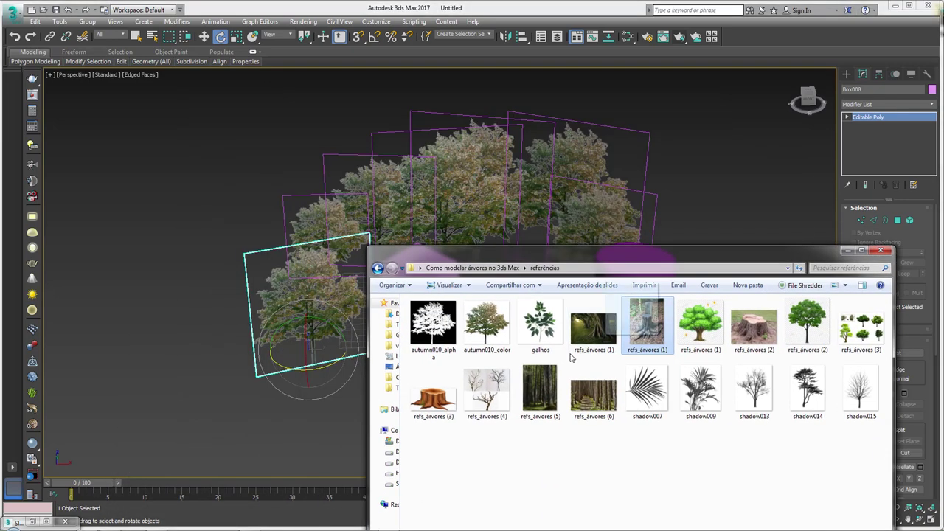
click(846, 250)
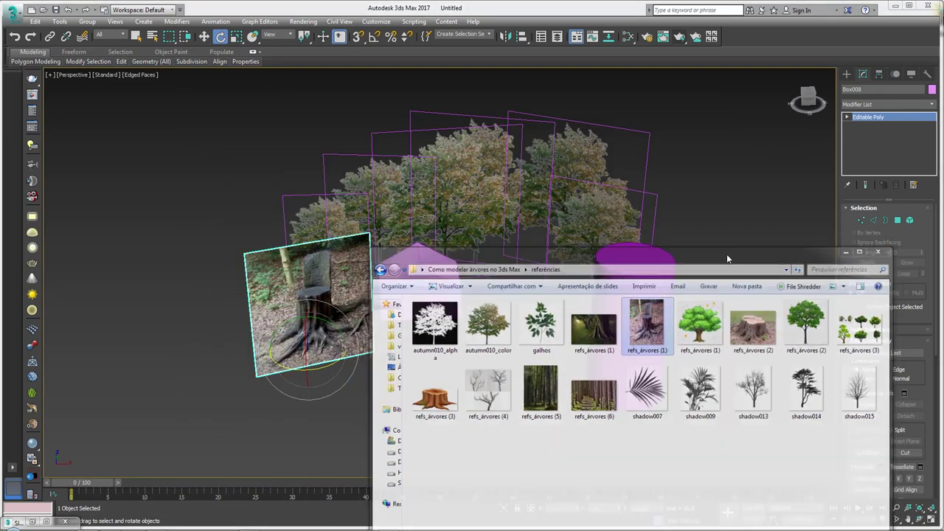
Scale the stump plane taller and rotate it to face the view beside the house
key(r)
drag(307, 303, 308, 280)
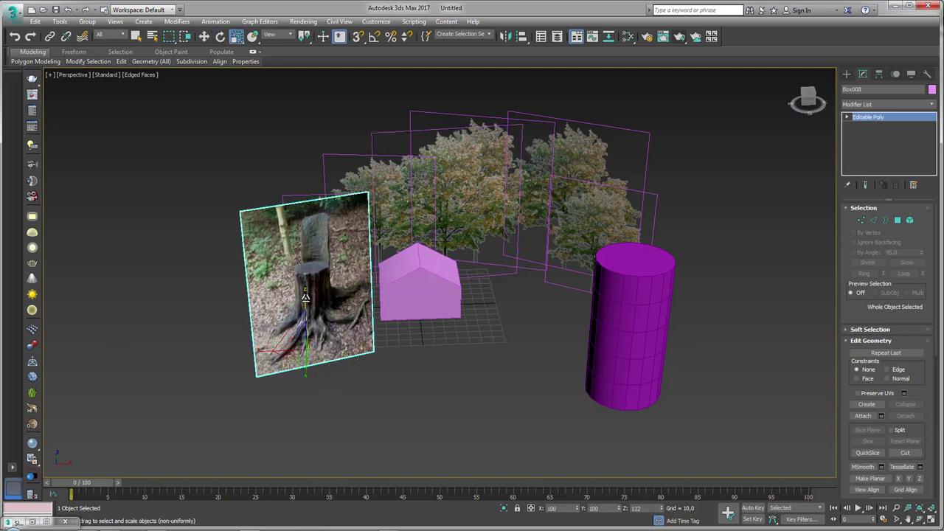
alt+middle_drag(309, 287, 353, 334)
key(e)
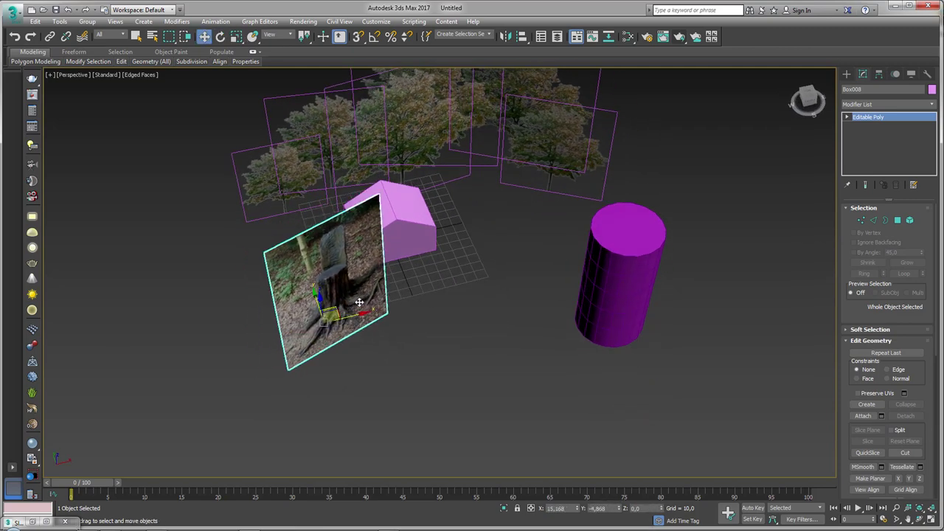
mouse_move(352, 334)
mouse_down()
mouse_move(461, 321)
mouse_move(453, 313)
mouse_up()
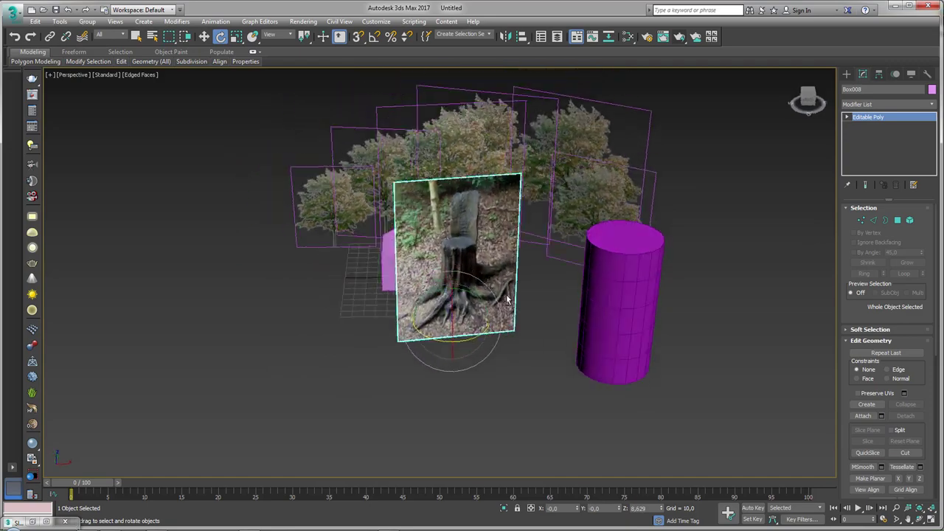
alt+middle_drag(454, 314, 469, 293)
click(470, 293)
scroll(447, 310, up, 3)
In Polygon mode, select the first lower faces on the cylinder's side and front
scroll(447, 309, up, 2)
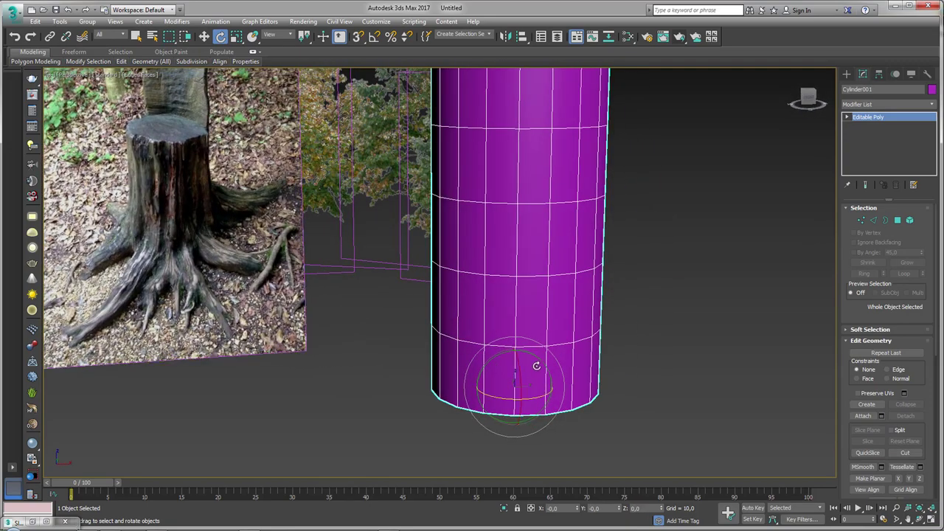
scroll(537, 364, down, 4)
scroll(497, 337, up, 2)
click(898, 220)
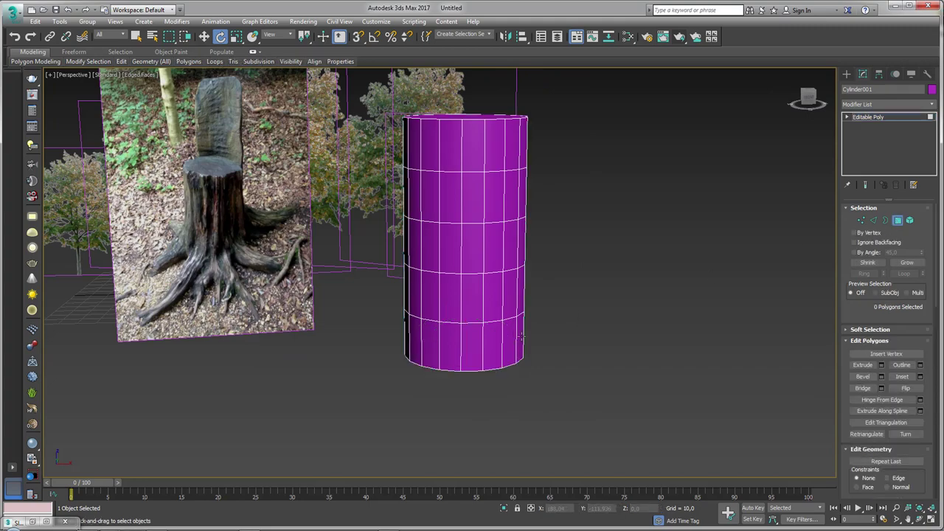
click(491, 345)
ctrl+click(492, 289)
ctrl+click(472, 347)
ctrl+click(475, 319)
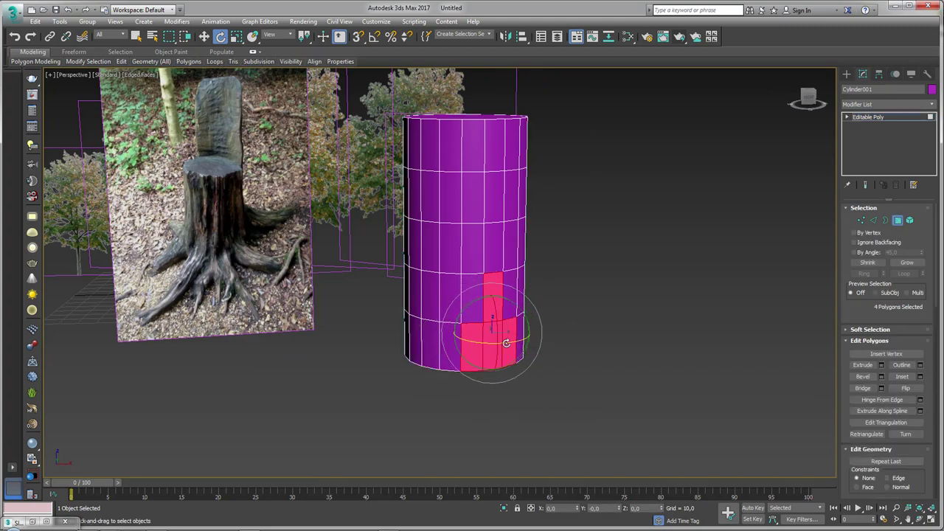
ctrl+click(481, 317)
ctrl+click(509, 312)
mouse_move(512, 311)
alt+middle_down()
mouse_move(514, 320)
mouse_move(595, 337)
alt+middle_up()
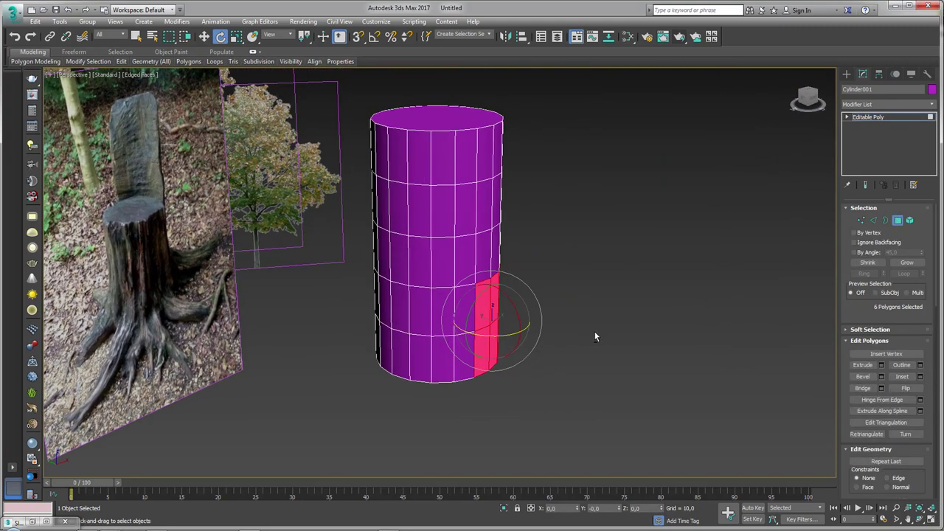
ctrl+click(413, 365)
ctrl+click(402, 323)
ctrl+click(381, 347)
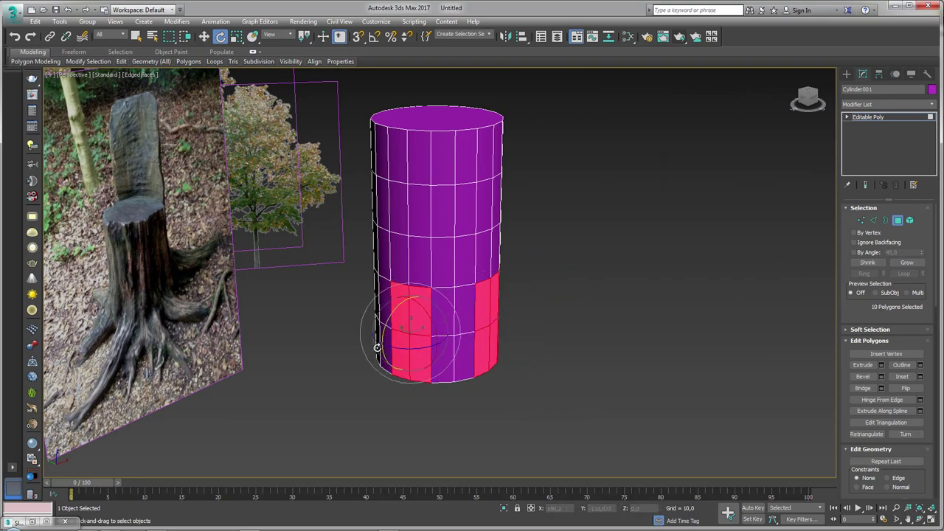
Add lower faces around the other side, dropping strays, for 18 in total
alt+middle_drag(381, 348, 479, 359)
ctrl+click(443, 373)
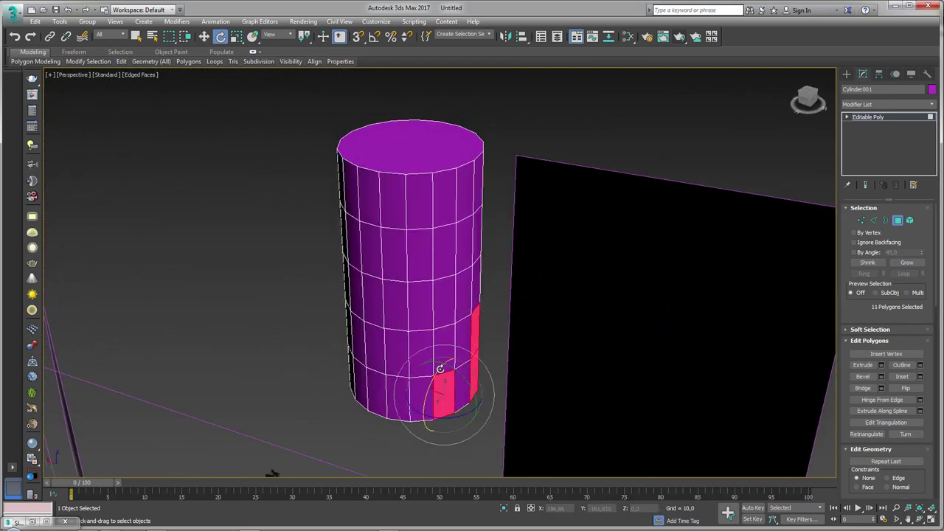
ctrl+click(428, 375)
ctrl+click(422, 391)
ctrl+click(409, 395)
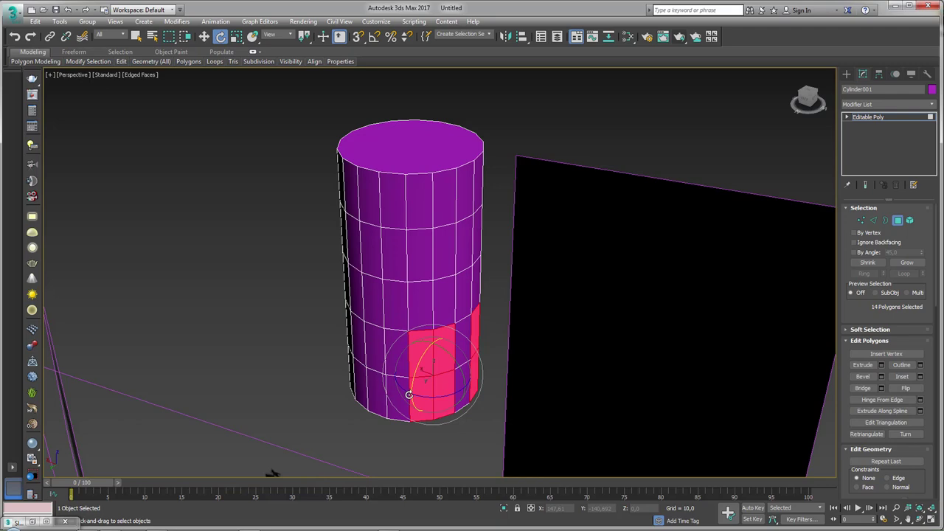
alt+click(443, 368)
alt+click(422, 383)
mouse_move(422, 383)
alt+middle_down()
mouse_move(410, 391)
mouse_move(421, 408)
mouse_move(480, 435)
alt+middle_up()
ctrl+click(412, 416)
ctrl+click(446, 433)
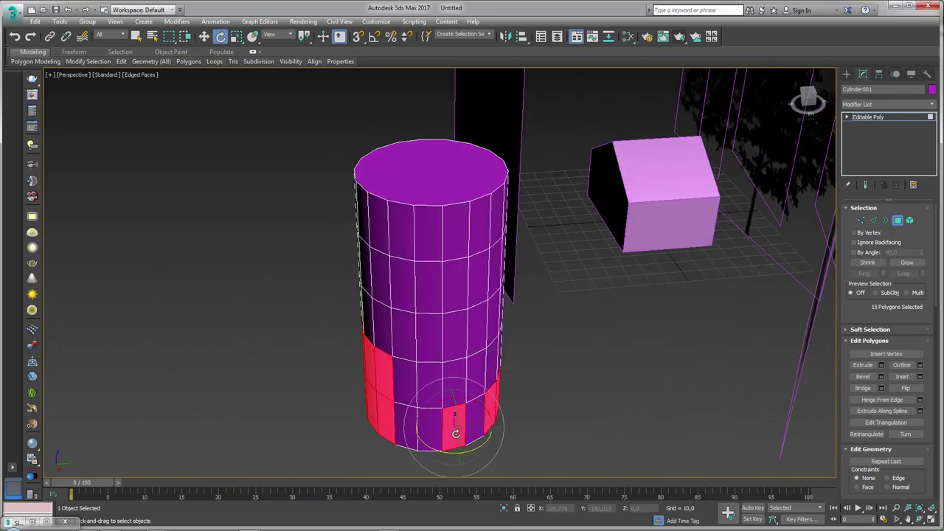
ctrl+click(435, 432)
ctrl+click(432, 405)
ctrl+click(453, 394)
mouse_move(452, 394)
alt+middle_down()
mouse_move(478, 410)
mouse_move(560, 398)
alt+middle_up()
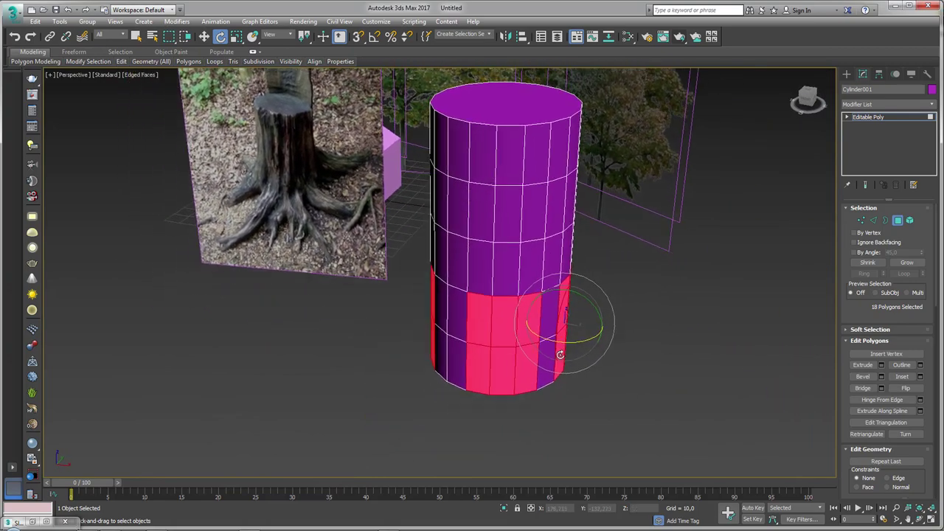
Extrude the selected base faces into short root stubs
click(880, 365)
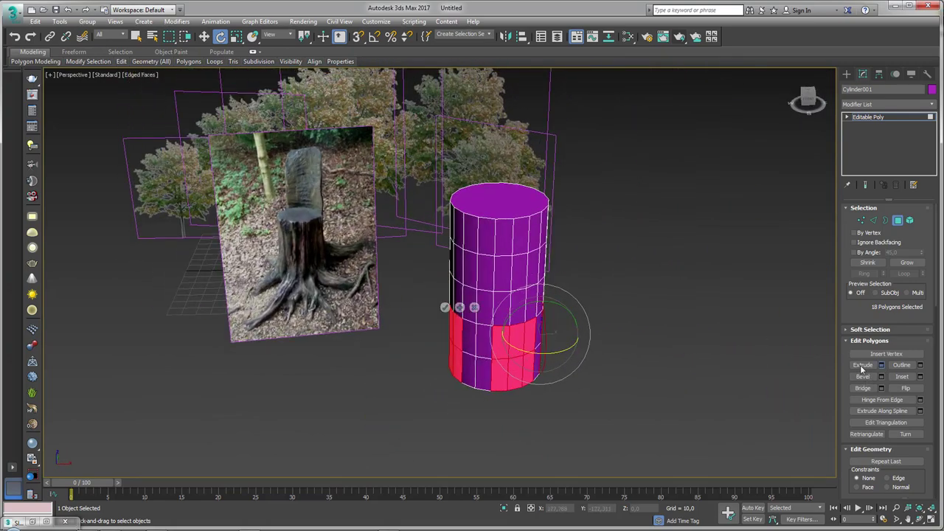
drag(447, 295, 448, 280)
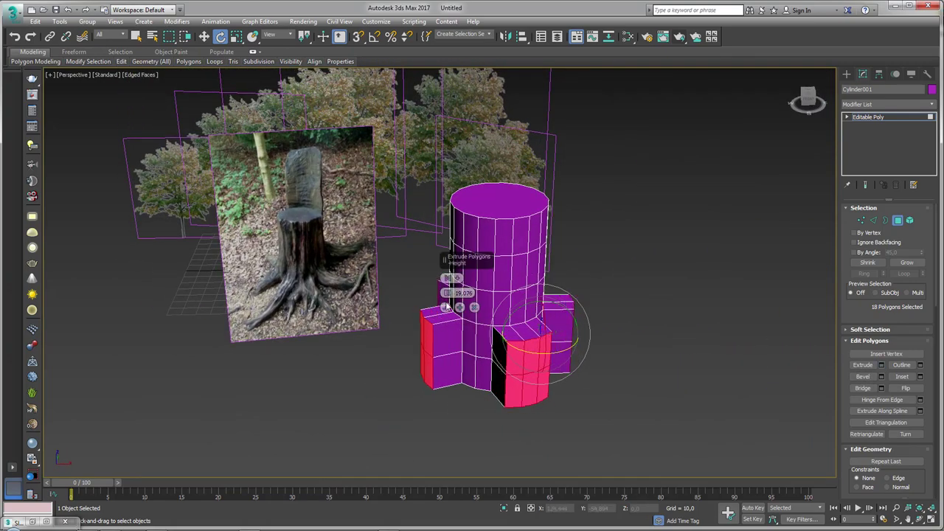
click(445, 306)
alt+middle_drag(445, 307, 476, 295)
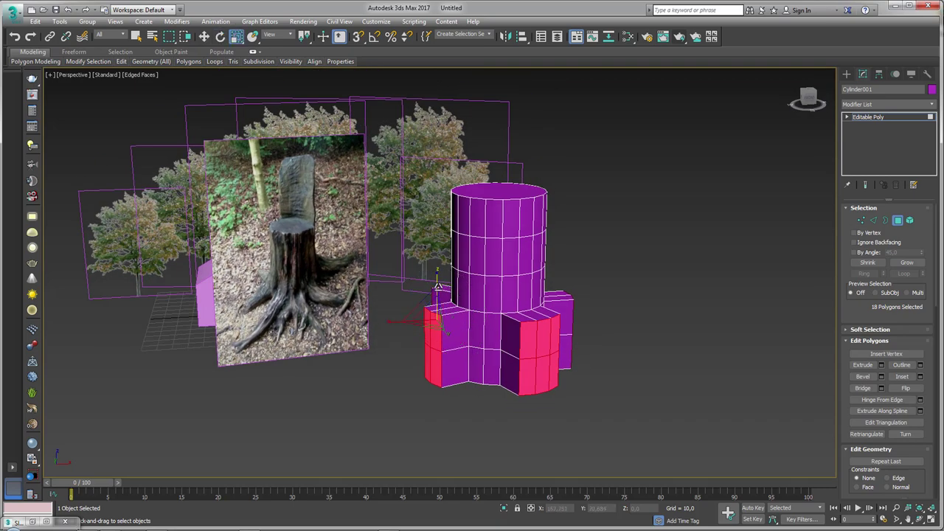
Tilt the stubs outward, lower their ends toward the ground, and delete the end faces
drag(437, 288, 440, 329)
key(w)
drag(435, 291, 484, 361)
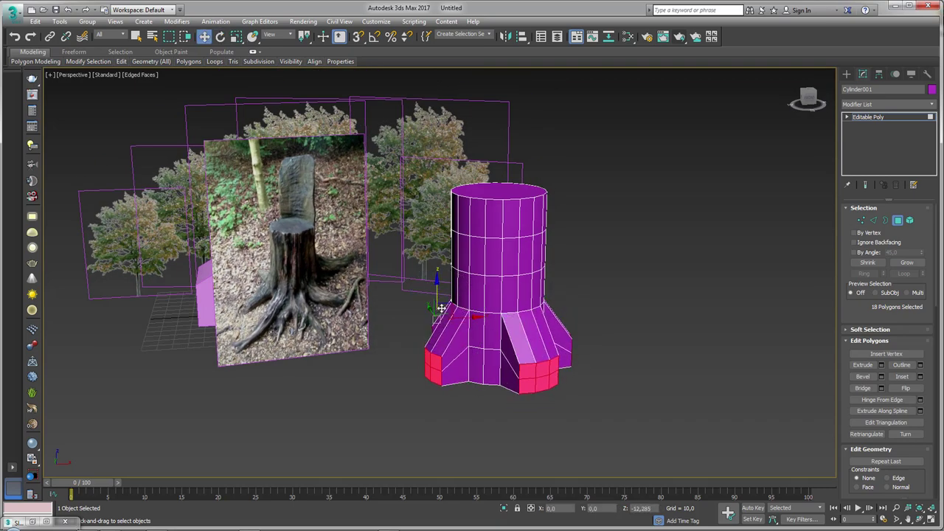
alt+middle_drag(484, 361, 502, 356)
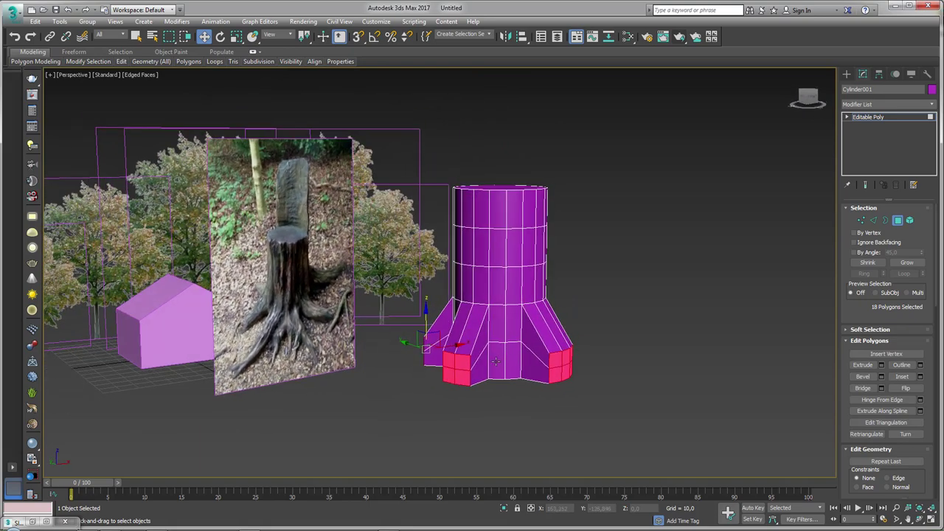
key(Delete)
alt+middle_drag(500, 338, 516, 340)
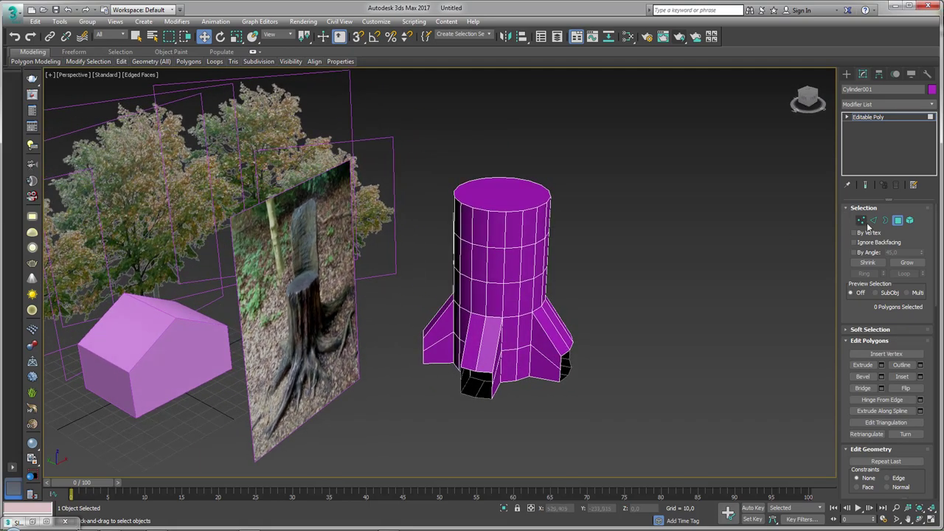
Switch from Border to Edge mode and orbit around the trunk's roots
click(885, 221)
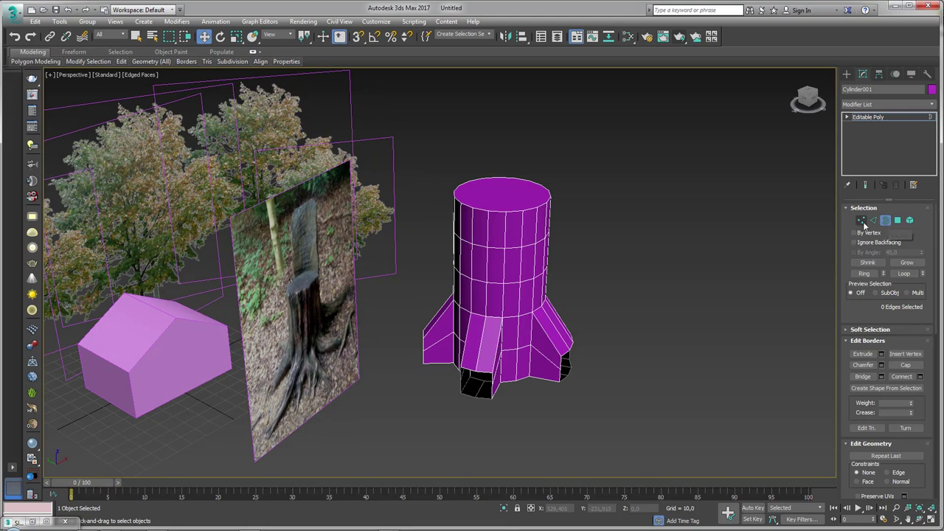
click(872, 220)
mouse_move(544, 317)
alt+middle_down()
mouse_move(575, 319)
mouse_move(277, 267)
alt+middle_up()
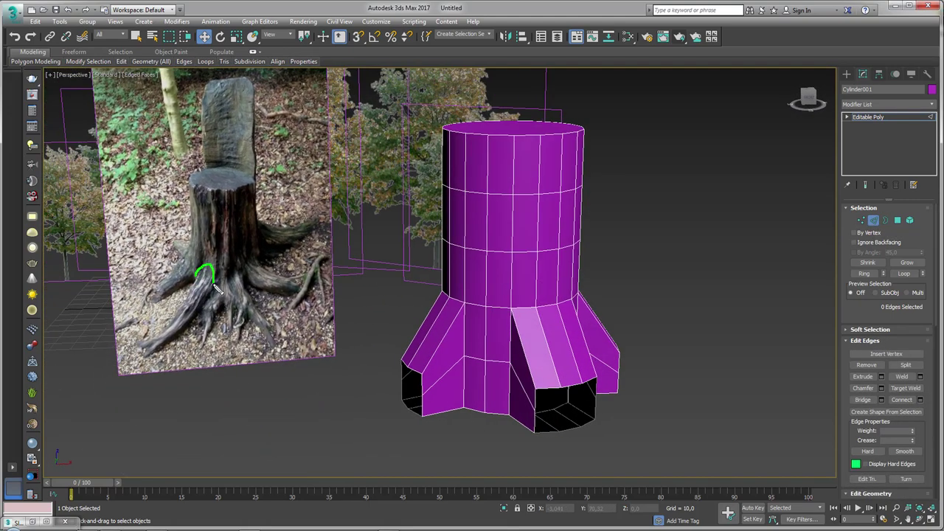
alt+middle_drag(515, 310, 486, 301)
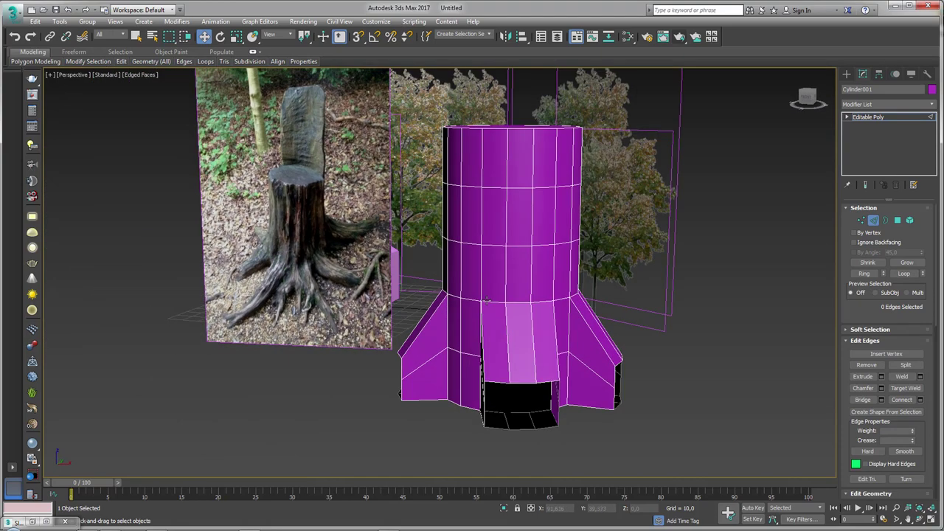
drag(483, 308, 513, 276)
drag(555, 315, 557, 318)
Select the front root's top face and raise it
click(897, 221)
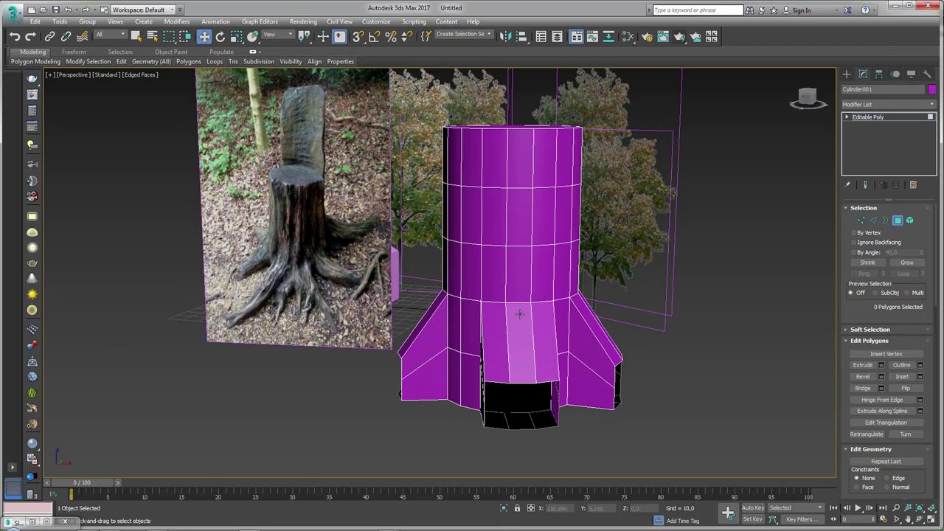
click(520, 314)
mouse_move(523, 308)
mouse_down()
mouse_move(510, 301)
mouse_move(525, 303)
mouse_up()
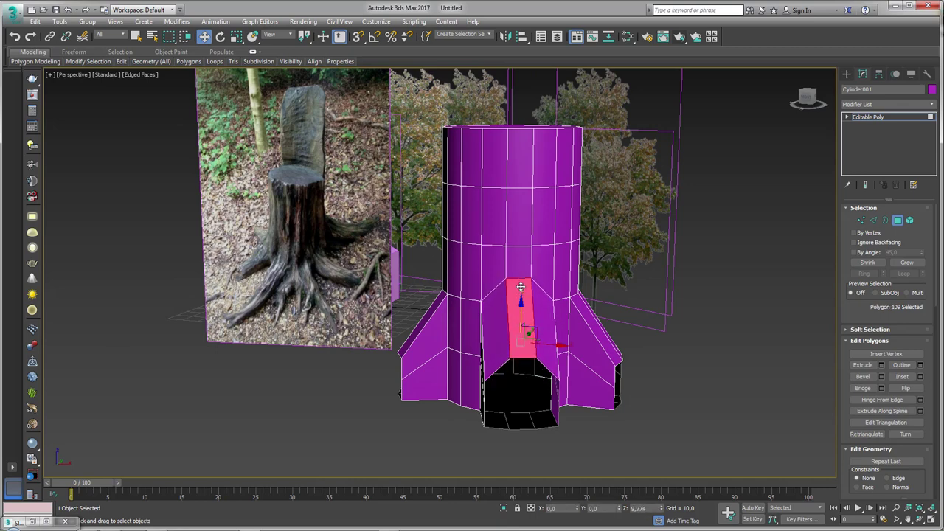
mouse_move(525, 304)
alt+middle_down()
mouse_move(532, 315)
mouse_move(437, 339)
alt+middle_up()
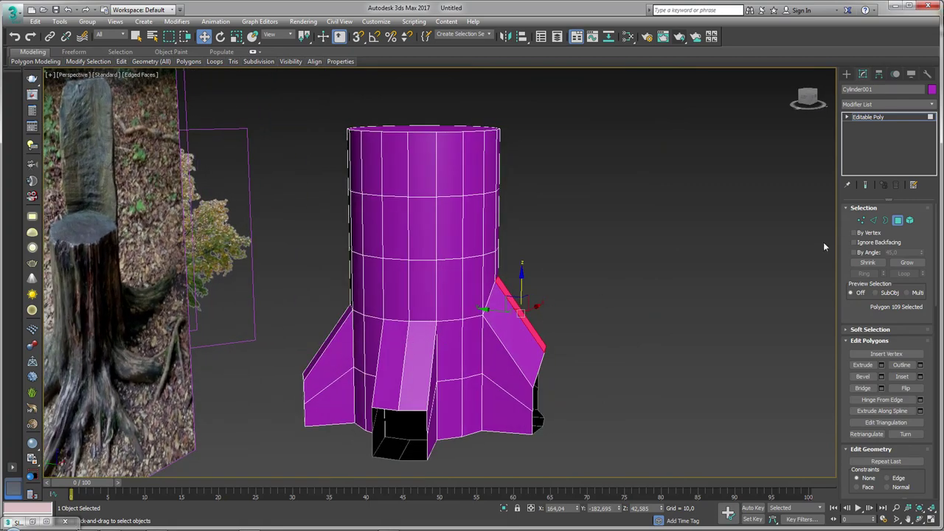
Pick a front-root edge, then isolate the trunk and nearby plane and reselect the trunk
click(873, 220)
click(407, 334)
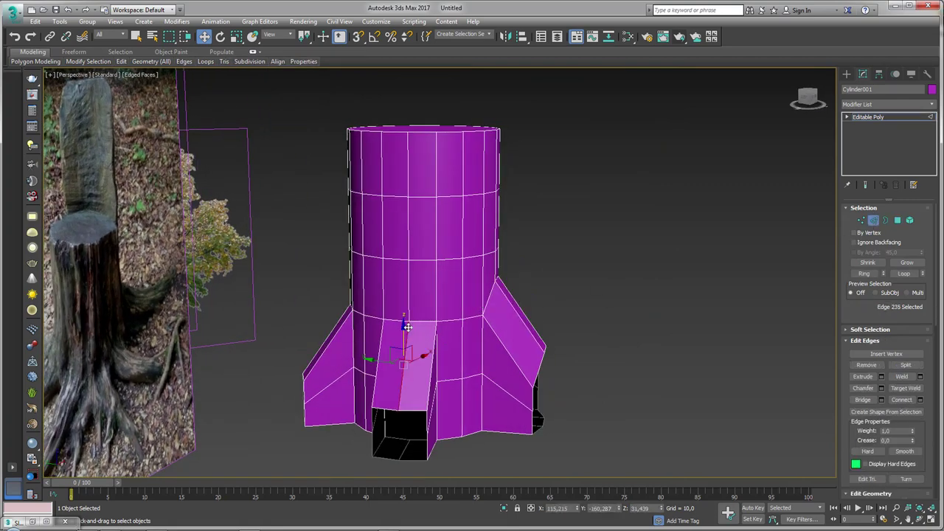
mouse_move(402, 325)
alt+middle_down()
mouse_move(381, 332)
mouse_move(461, 311)
mouse_move(507, 393)
alt+middle_up()
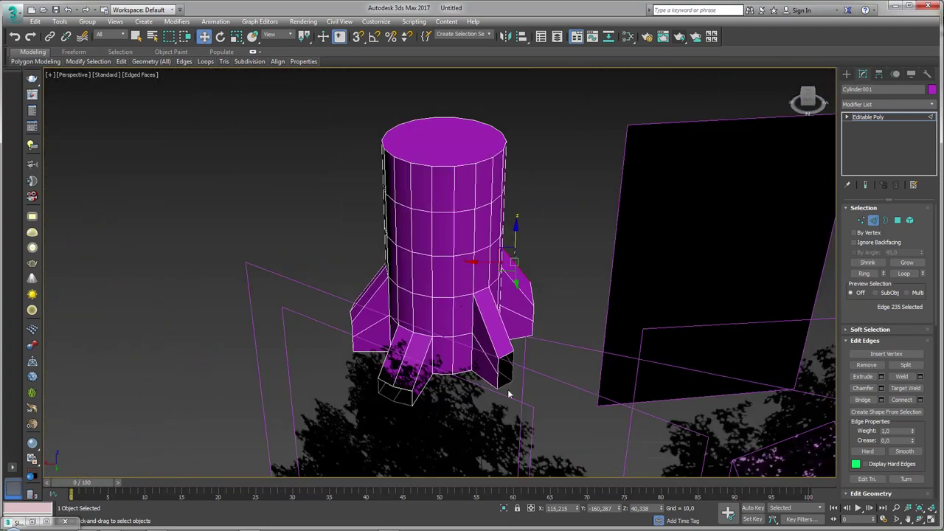
alt+middle_drag(507, 495, 846, 105)
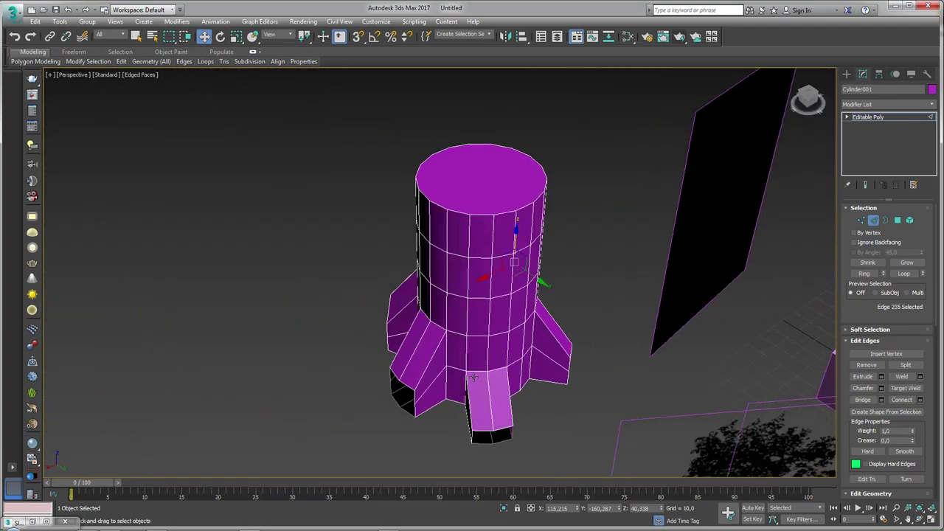
click(861, 116)
drag(519, 107, 693, 263)
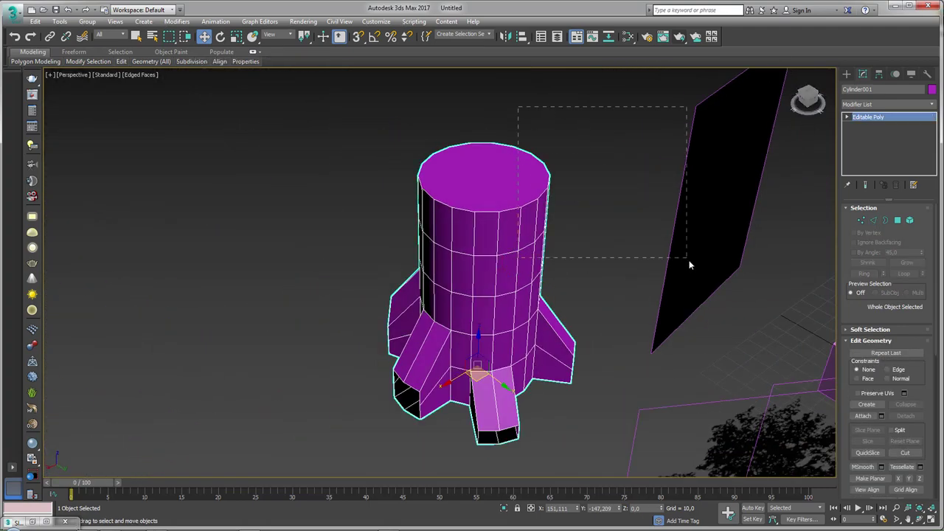
click(506, 508)
click(397, 391)
scroll(421, 316, up, 2)
scroll(421, 316, up, 3)
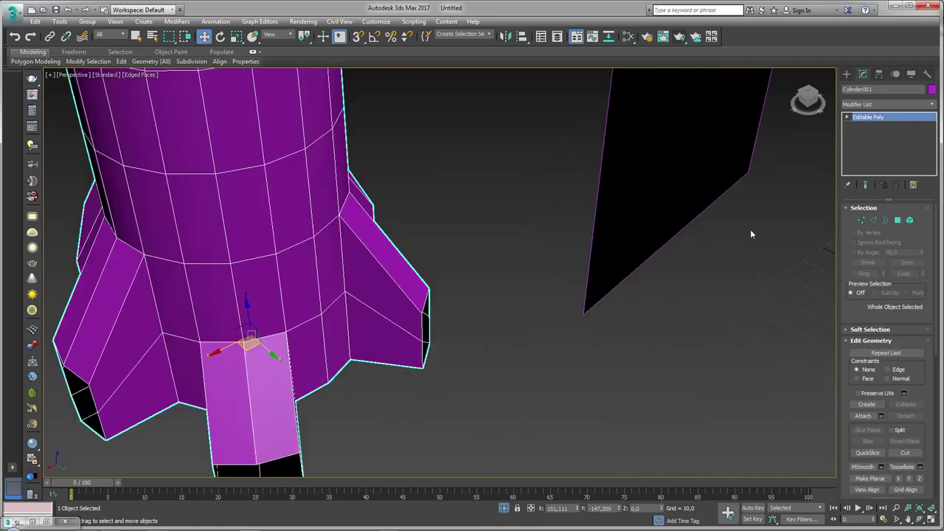
Select root edges and stretch the right-hand root outward, then return to object level
click(873, 220)
click(244, 369)
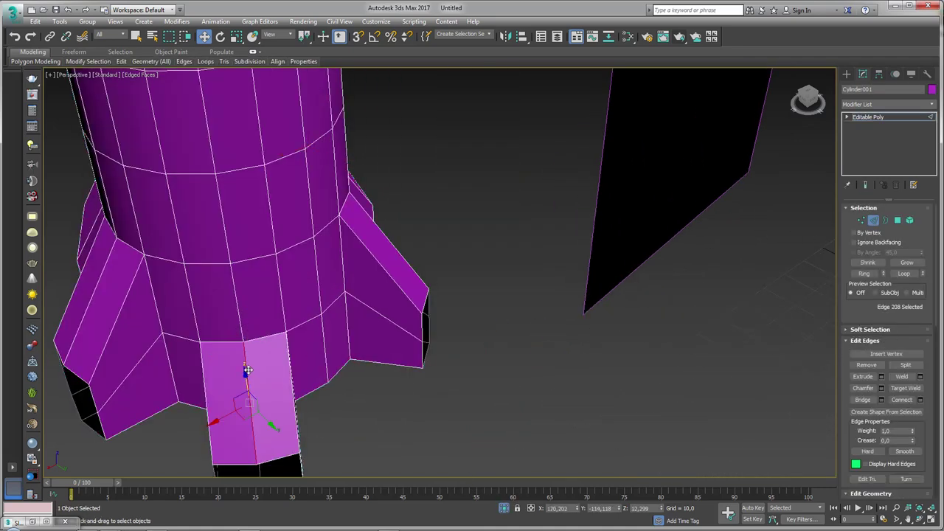
scroll(244, 347, down, 4)
alt+middle_drag(244, 347, 345, 348)
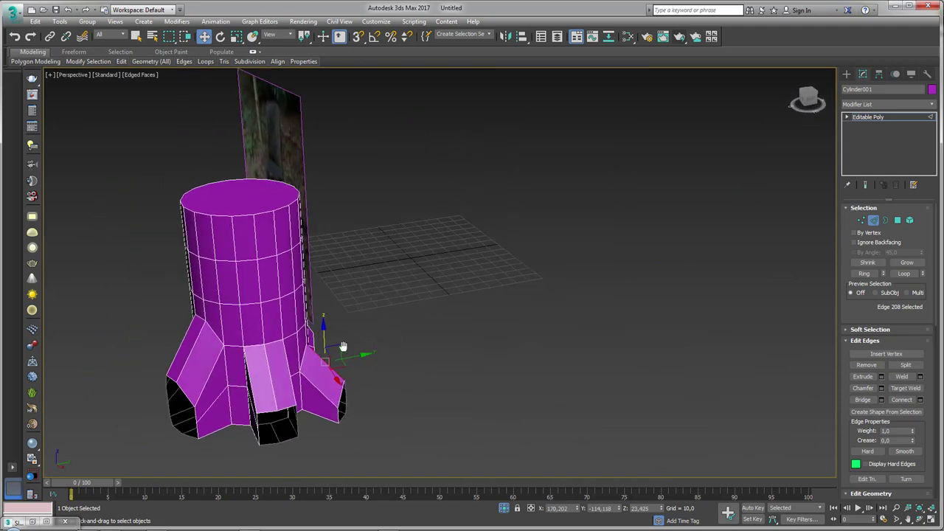
scroll(345, 348, up, 2)
scroll(350, 345, up, 1)
click(356, 343)
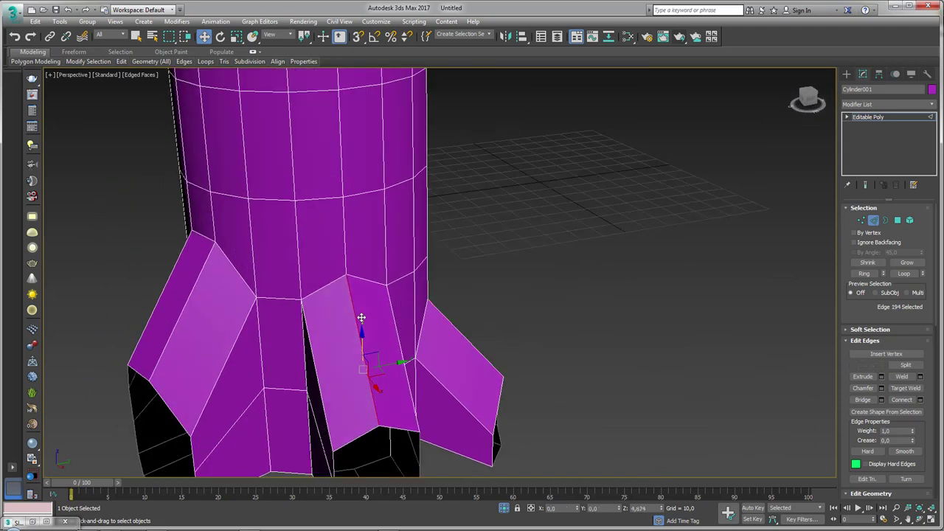
scroll(359, 332, down, 5)
alt+middle_drag(327, 317, 575, 326)
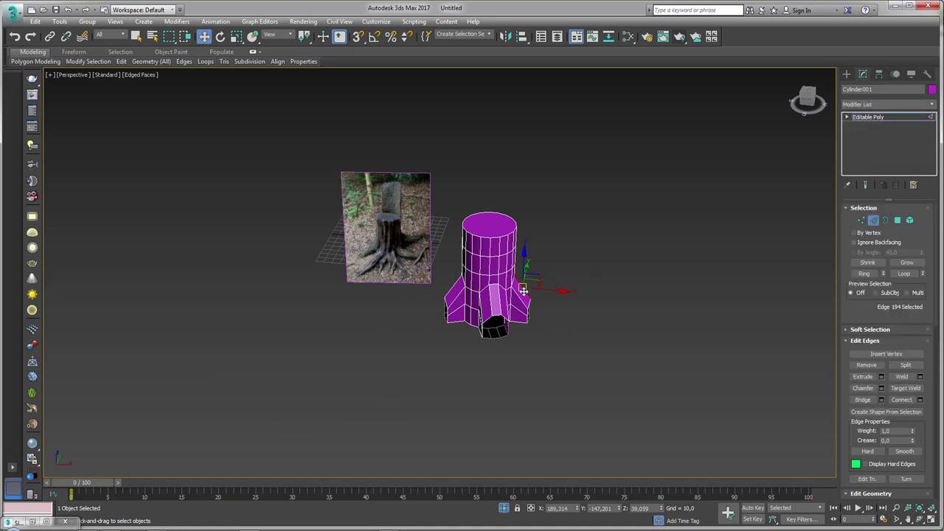
drag(526, 288, 543, 291)
key(6)
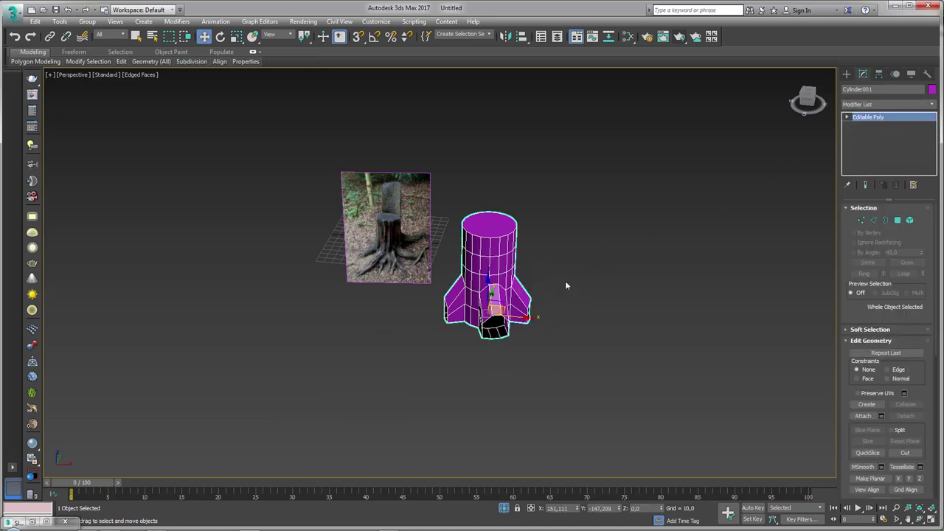
scroll(396, 253, up, 5)
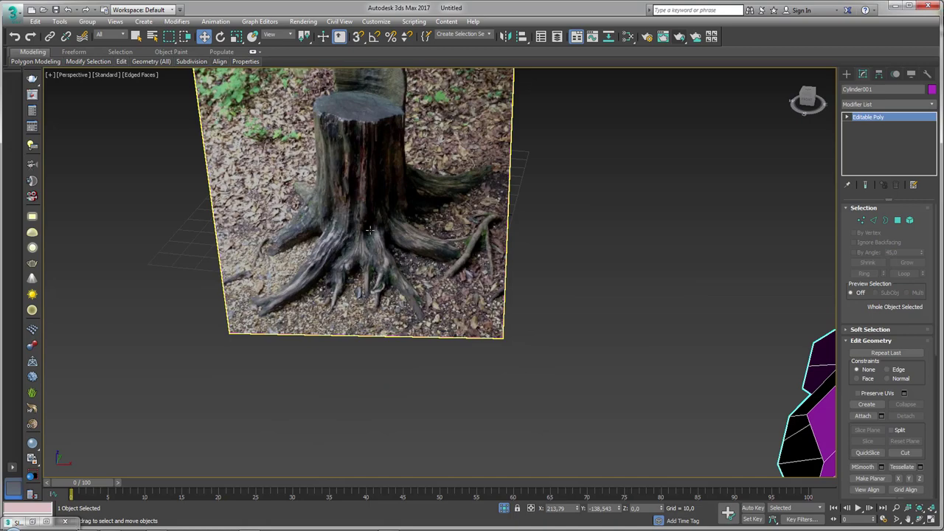
Select the front root's open border and Shift-drag it outward into a long extension
key(z)
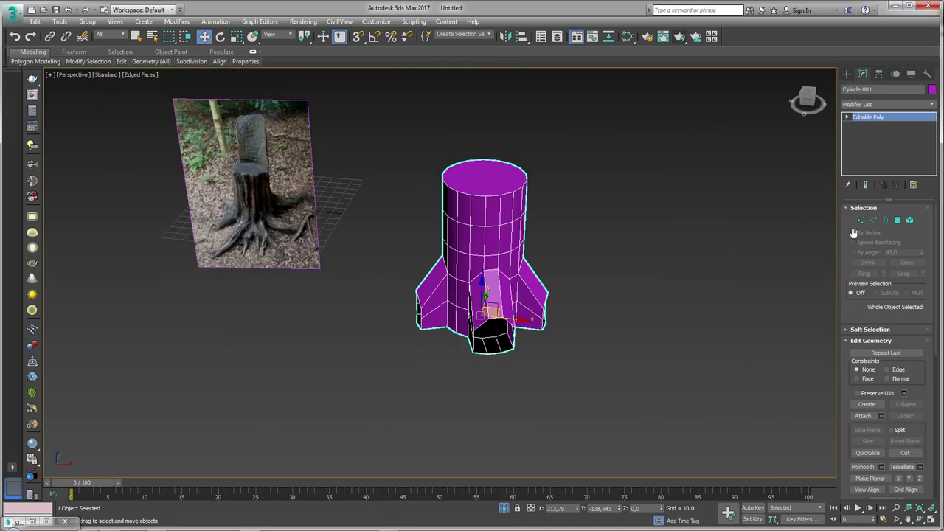
click(885, 219)
mouse_move(656, 291)
alt+middle_down()
mouse_move(552, 317)
mouse_move(542, 232)
mouse_move(508, 280)
alt+middle_up()
scroll(505, 282, up, 5)
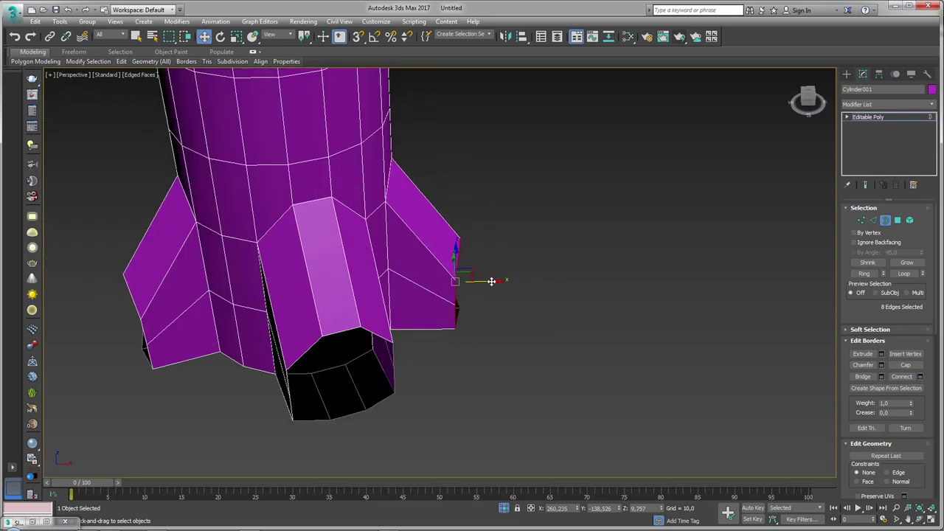
shift+drag(491, 281, 688, 278)
middle_drag(668, 289, 606, 264)
Scale the extended end down to a point and pull the spike tip farther out and down
key(e)
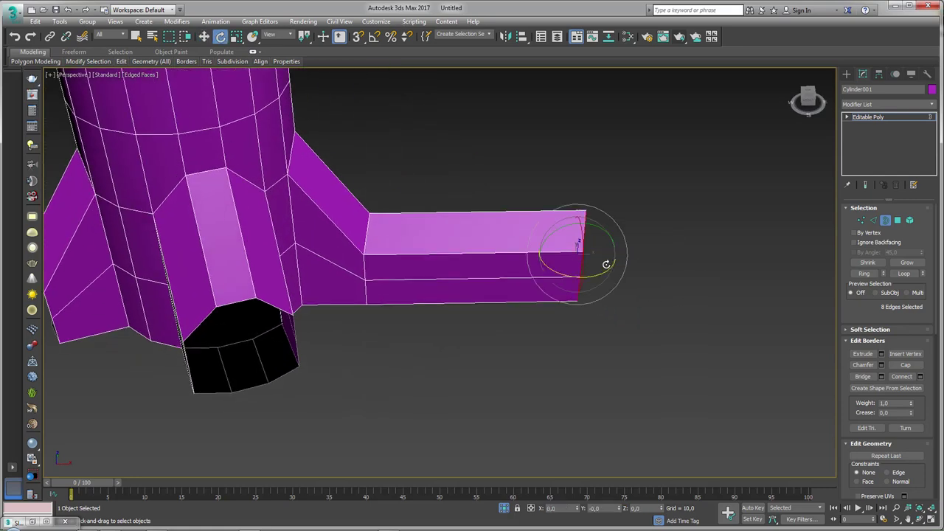
key(r)
drag(582, 256, 601, 285)
key(w)
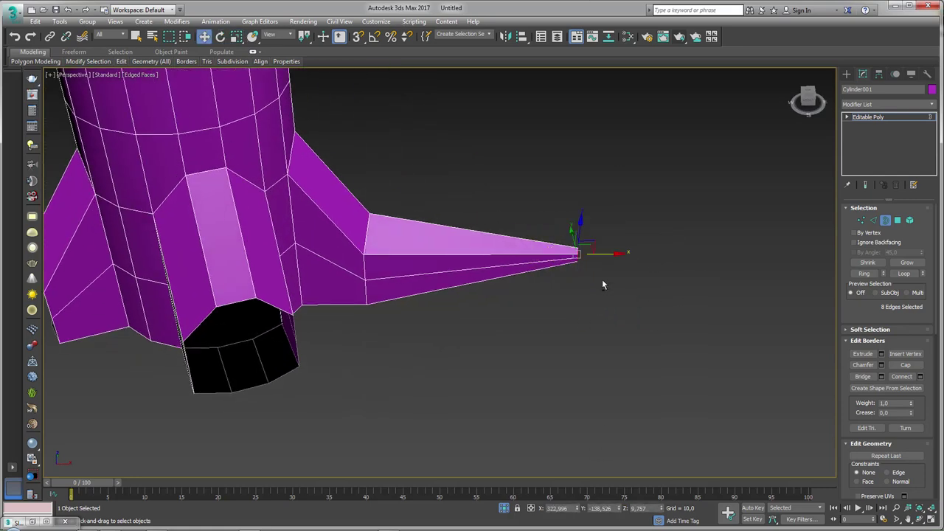
scroll(601, 284, down, 3)
drag(590, 247, 657, 280)
scroll(634, 291, down, 4)
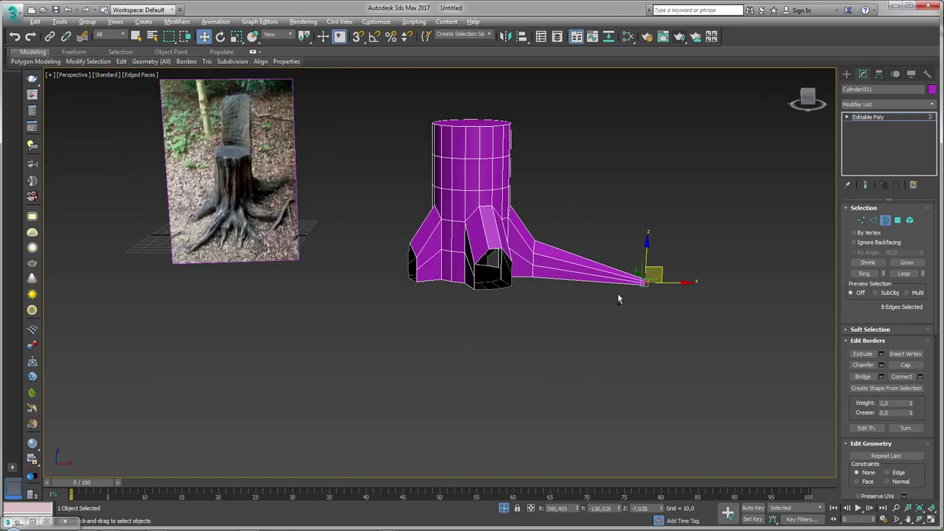
alt+middle_drag(617, 298, 445, 331)
mouse_move(121, 61)
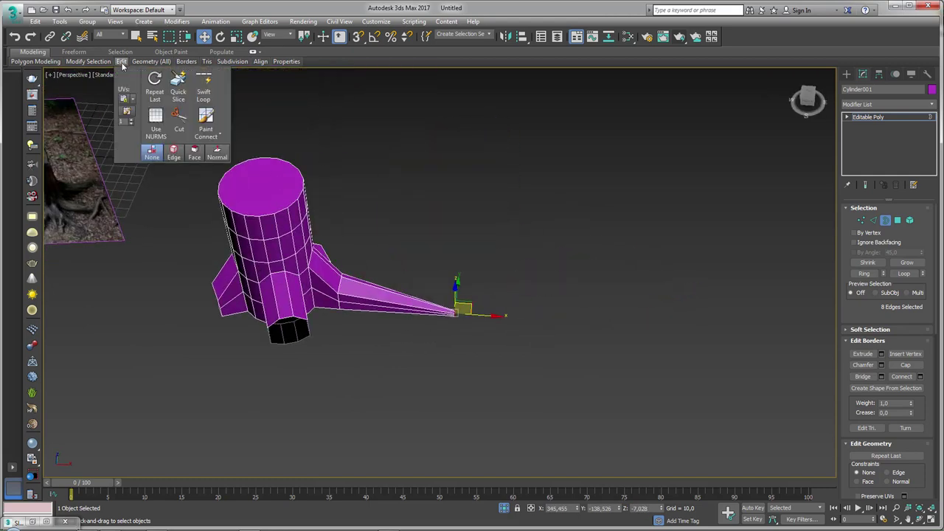
Insert two Swift Loop edge loops across the spike
click(204, 87)
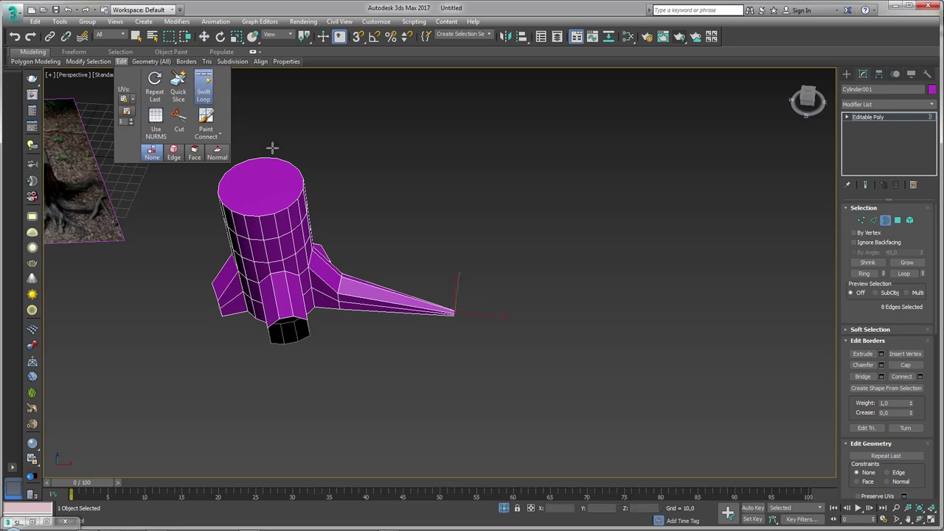
scroll(414, 284, up, 1)
scroll(436, 263, up, 3)
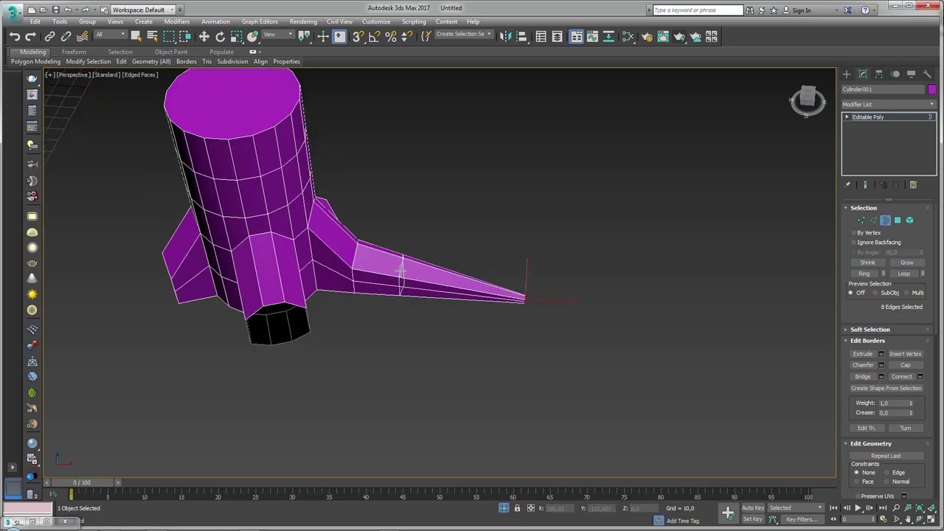
click(401, 279)
click(471, 289)
key(w)
Move the new edge loop and the tip vertices to bend the root along its length
alt+middle_drag(413, 270, 409, 271)
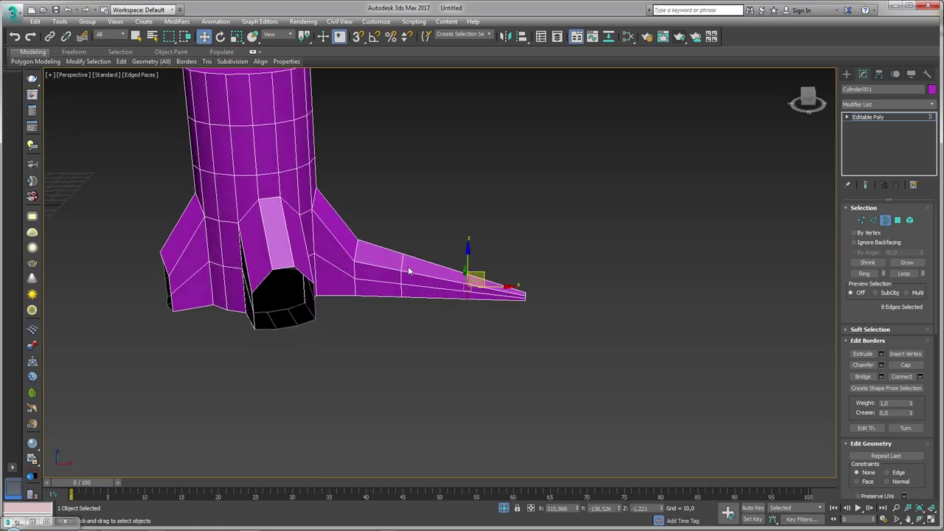
key(ctrl+d)
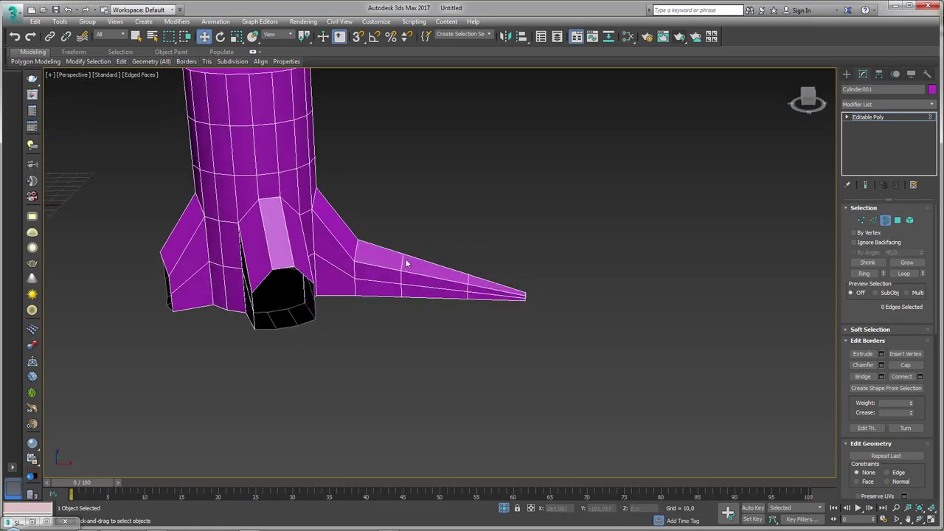
key(2)
double_click(405, 264)
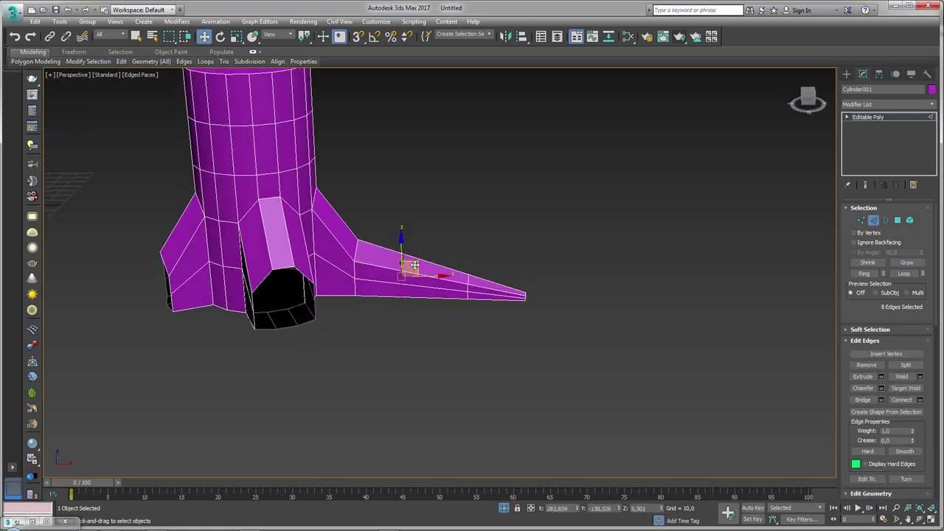
drag(414, 264, 418, 261)
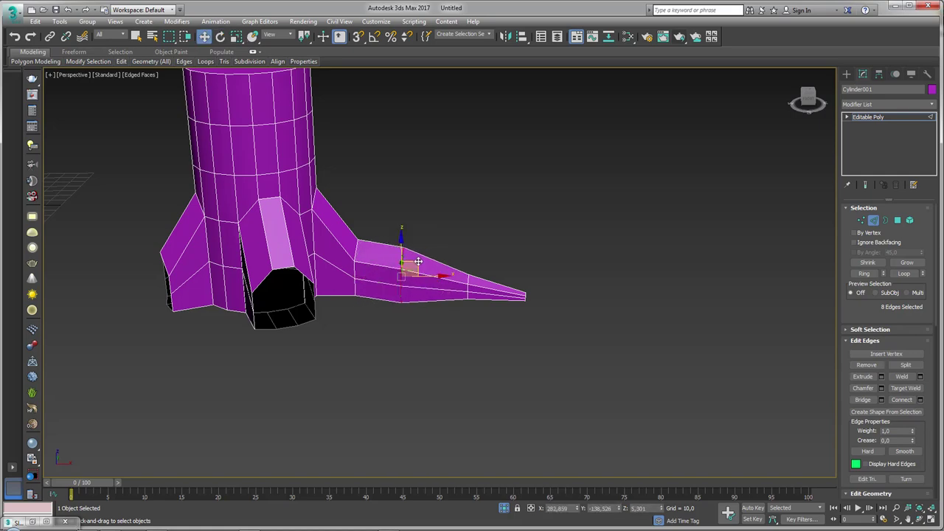
alt+middle_drag(418, 261, 428, 275)
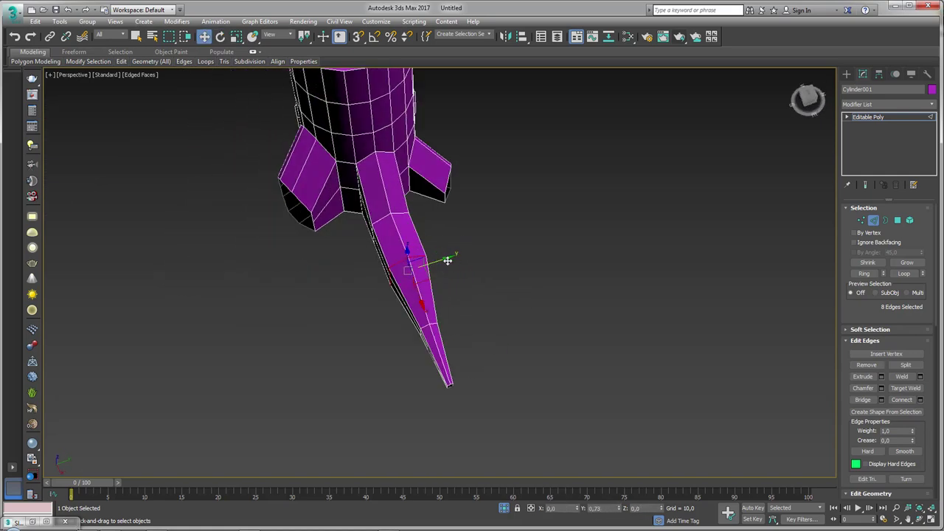
drag(448, 261, 471, 253)
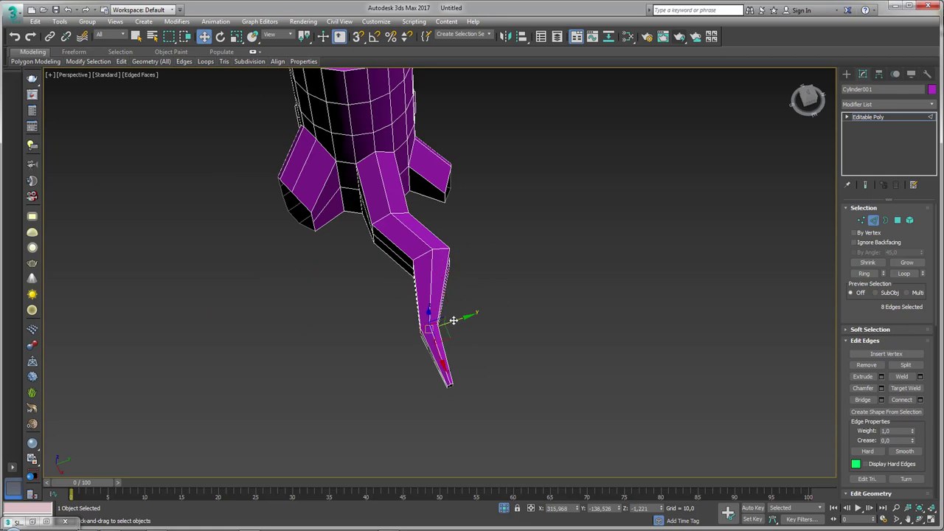
drag(429, 336, 542, 375)
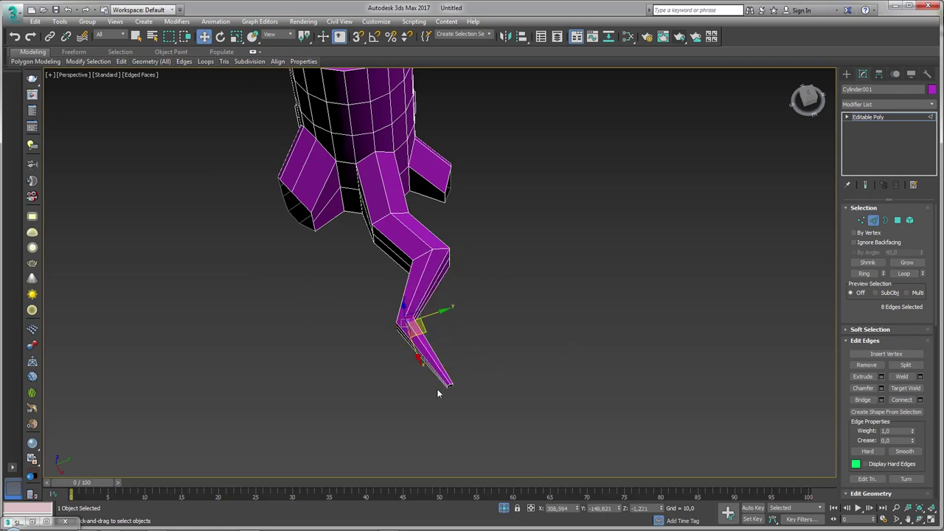
key(1)
mouse_move(458, 376)
mouse_down()
mouse_move(432, 404)
mouse_move(458, 390)
mouse_up()
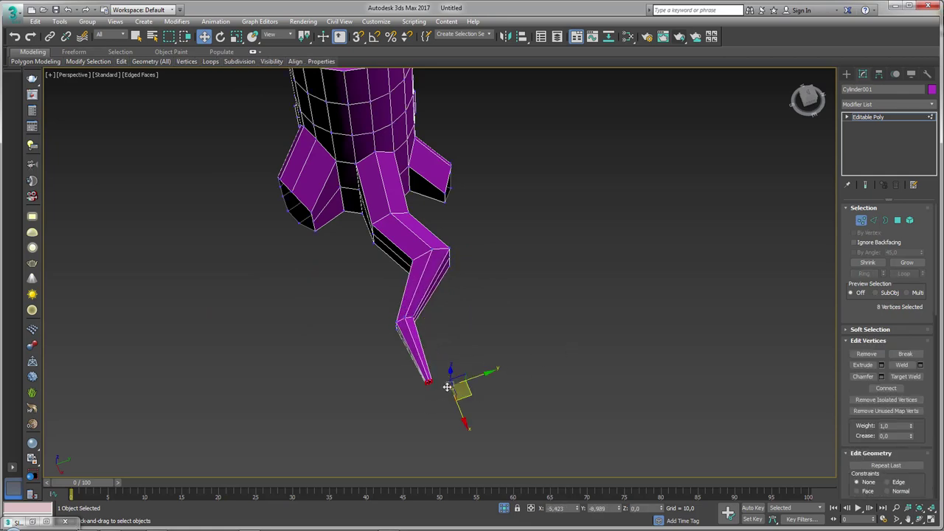
mouse_move(392, 373)
alt+middle_down()
mouse_move(369, 351)
mouse_move(426, 333)
alt+middle_up()
scroll(427, 333, up, 3)
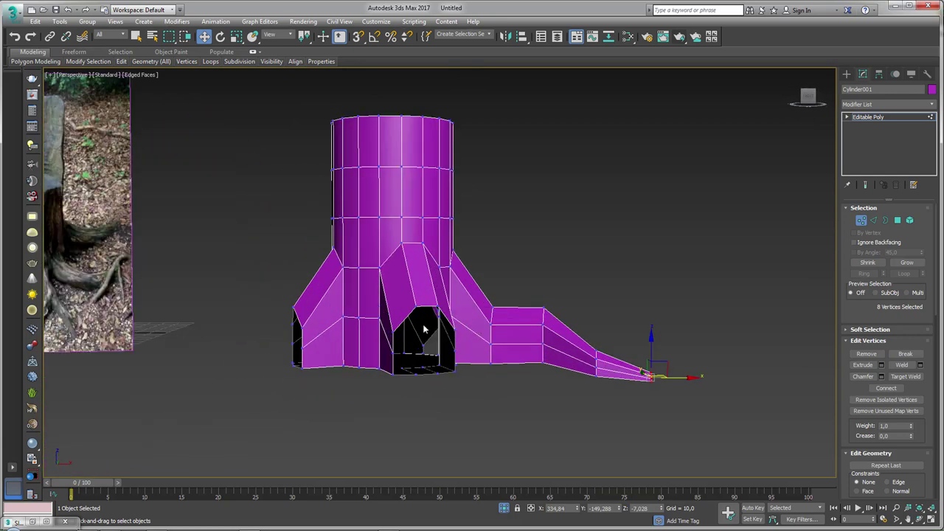
Select another root's open border and extrude it into a long segment
key(3)
click(421, 373)
alt+middle_drag(421, 373, 469, 438)
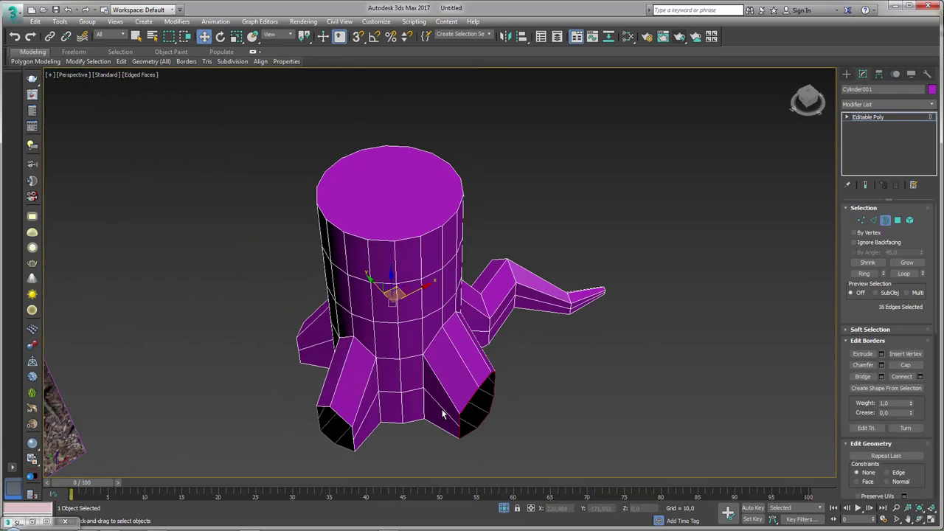
alt+middle_drag(429, 401, 433, 387)
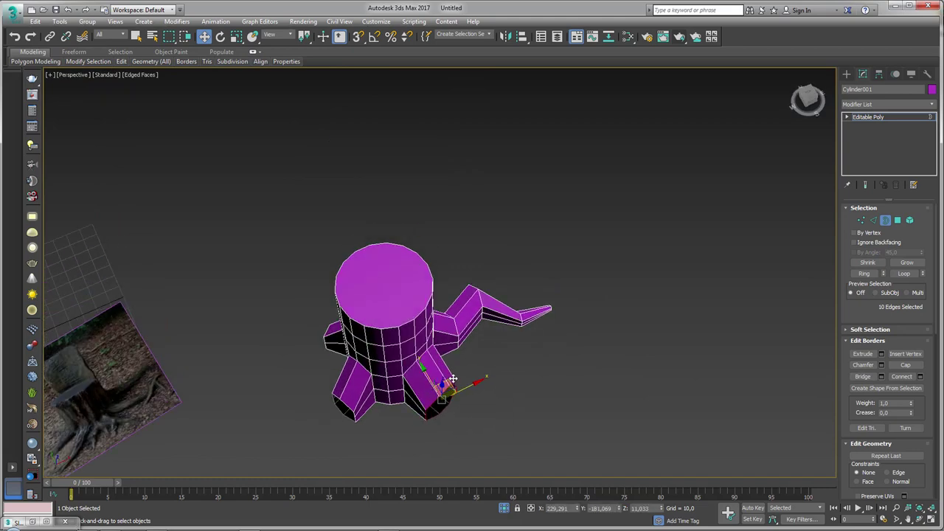
shift+drag(452, 379, 514, 422)
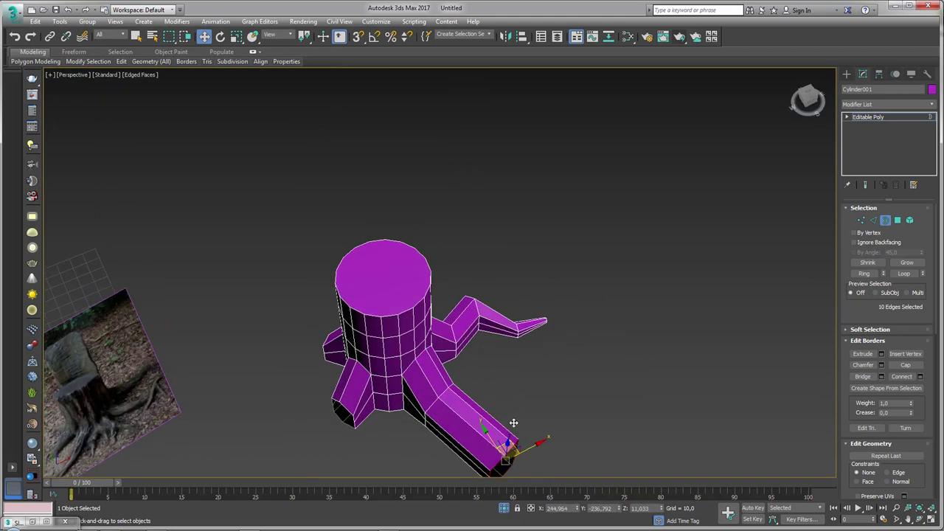
alt+middle_drag(513, 422, 508, 346)
Scale the new root's end to a point and lower the tip toward the ground
key(r)
drag(487, 333, 483, 368)
key(w)
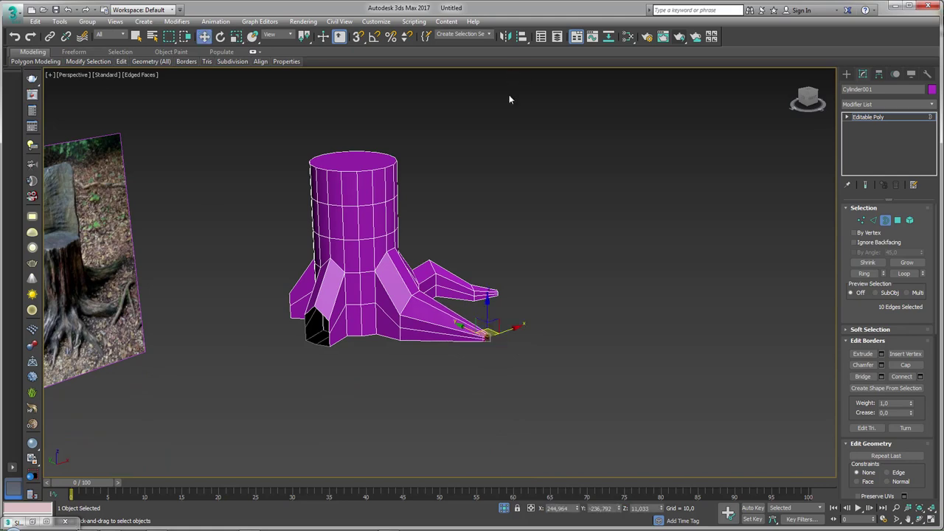
alt+middle_drag(509, 100, 514, 269)
drag(479, 319, 485, 330)
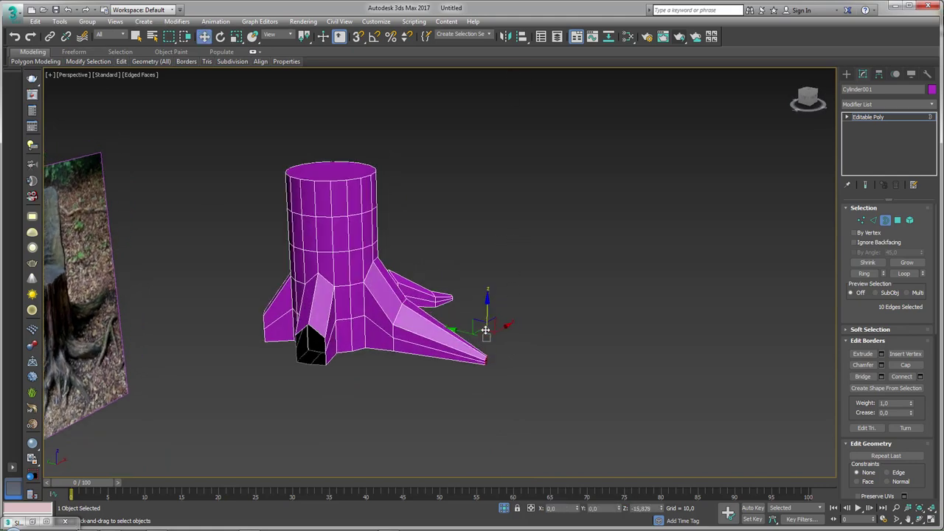
alt+middle_drag(432, 334, 453, 345)
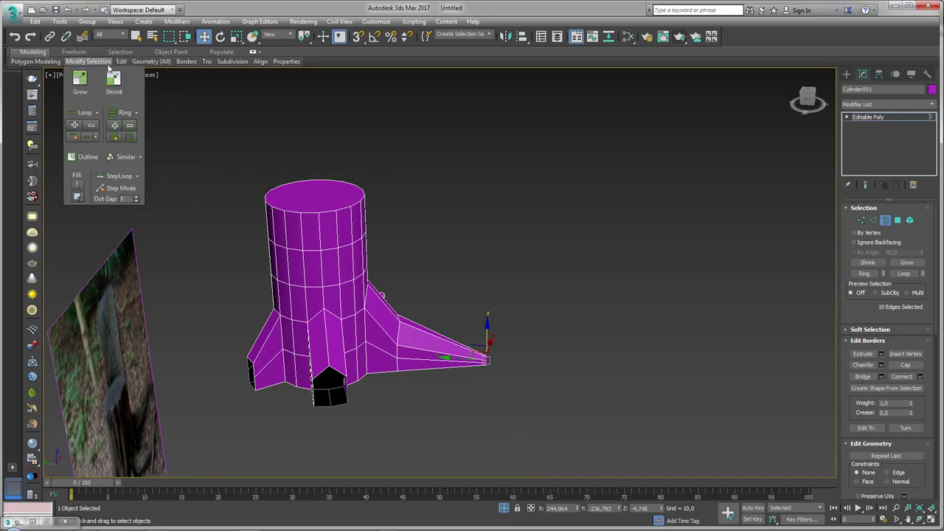
Add an edge loop near the tip, scale it down, and raise the root tip upward
mouse_move(121, 61)
click(203, 85)
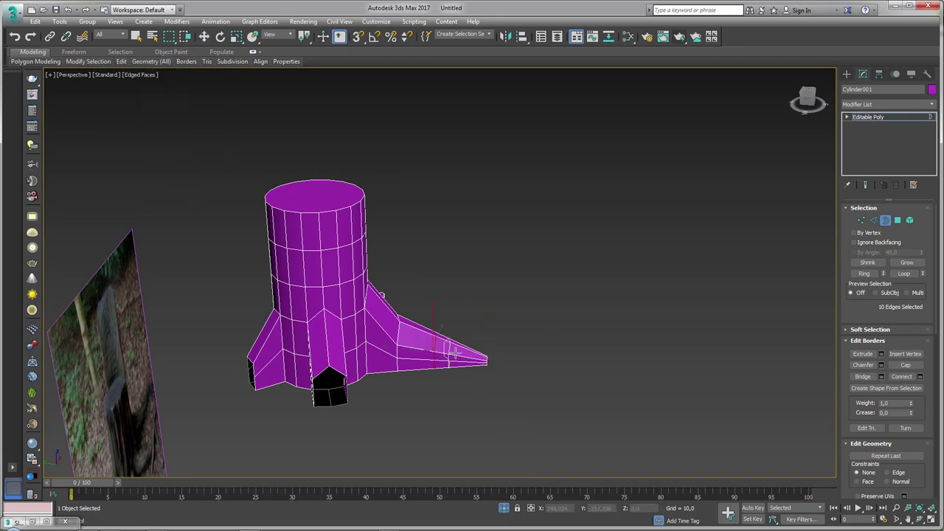
scroll(464, 354, up, 2)
scroll(449, 344, up, 3)
mouse_move(514, 349)
alt+middle_down()
mouse_move(432, 381)
mouse_move(514, 374)
alt+middle_up()
mouse_move(515, 374)
mouse_down()
mouse_move(546, 373)
mouse_move(531, 369)
mouse_up()
key(r)
alt+middle_drag(531, 369, 598, 337)
key(w)
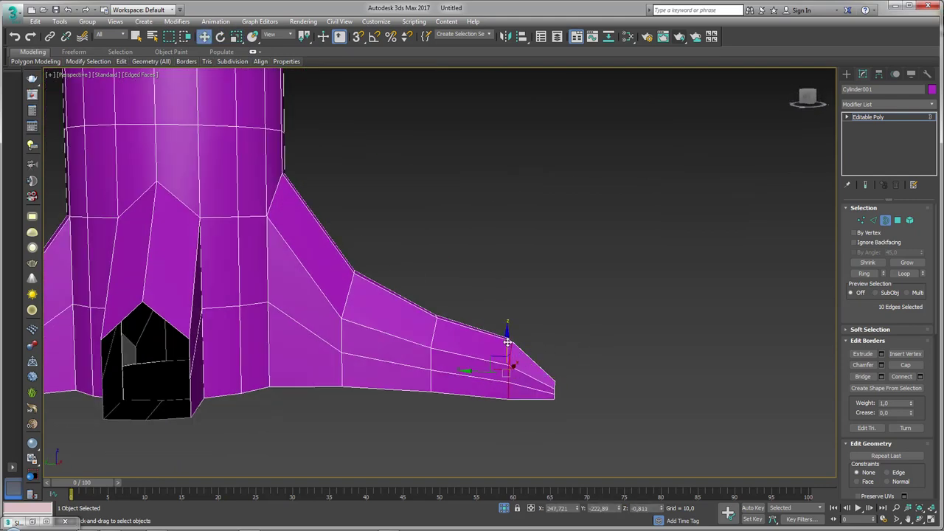
drag(507, 341, 508, 333)
mouse_move(433, 336)
alt+middle_down()
mouse_move(396, 352)
mouse_move(426, 386)
alt+middle_up()
Move and rotate the bend edges to reshape the root's curve
key(2)
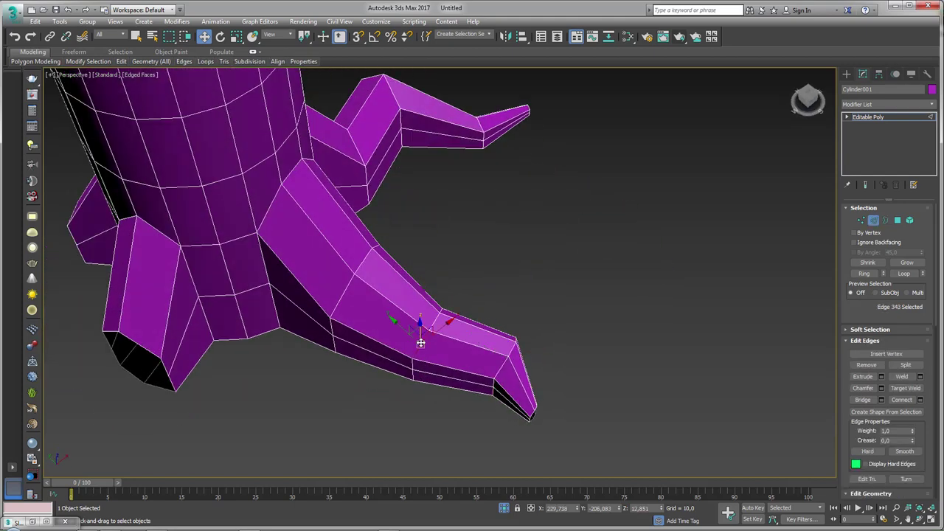
alt+middle_drag(449, 325, 432, 334)
drag(408, 328, 385, 342)
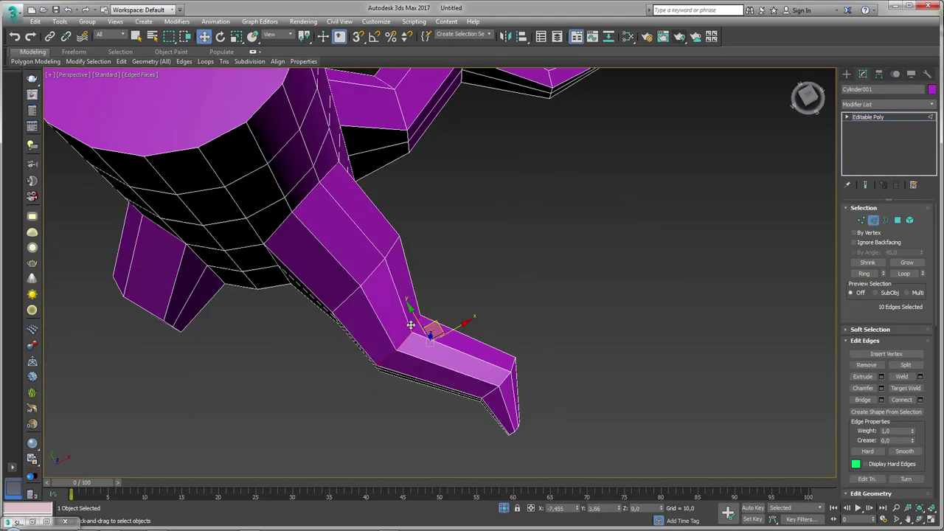
key(e)
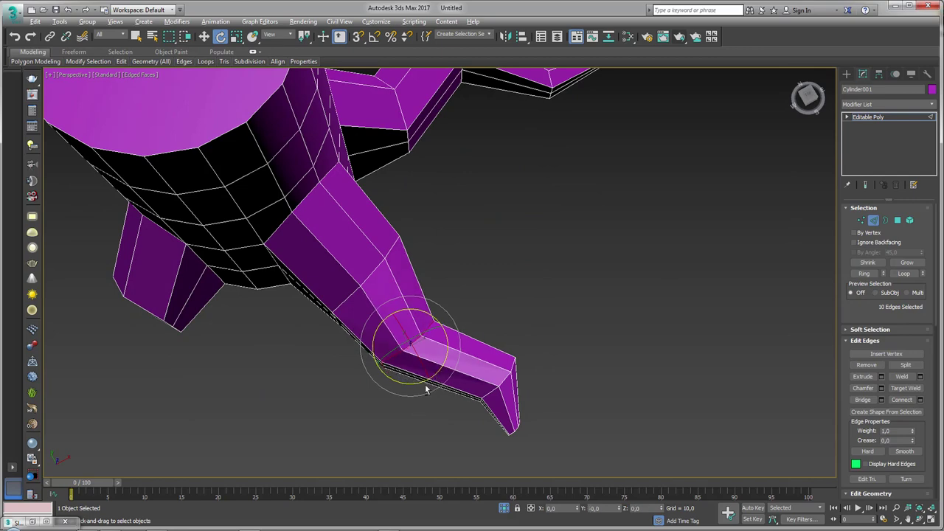
alt+middle_drag(426, 389, 478, 320)
scroll(479, 320, down, 5)
alt+middle_drag(442, 347, 430, 418)
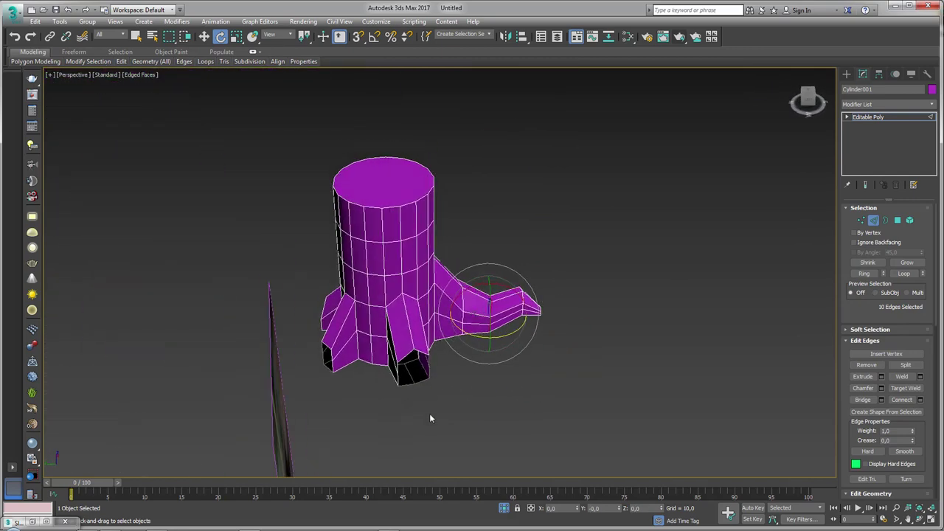
Select the front root's open border and extrude it outward into an arm
key(3)
click(407, 375)
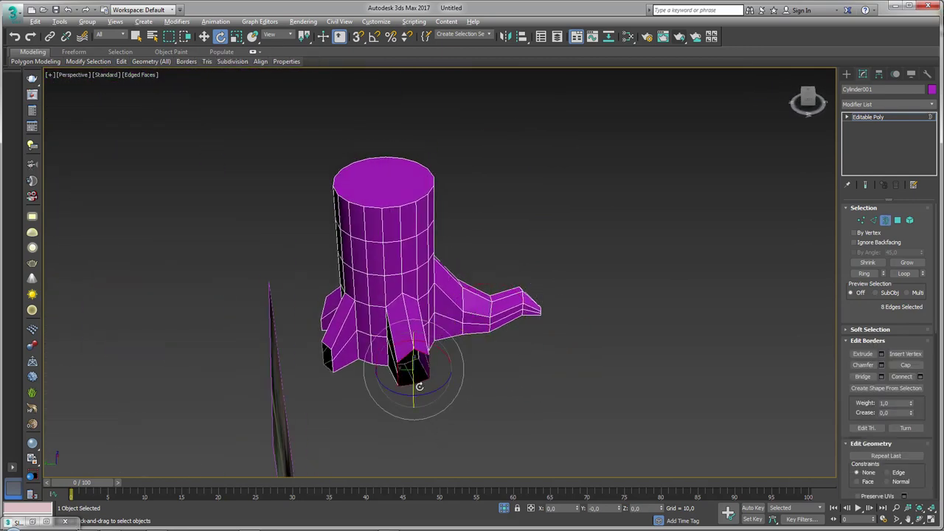
mouse_move(408, 375)
alt+middle_down()
mouse_move(448, 409)
mouse_move(385, 341)
mouse_move(324, 334)
alt+middle_up()
key(w)
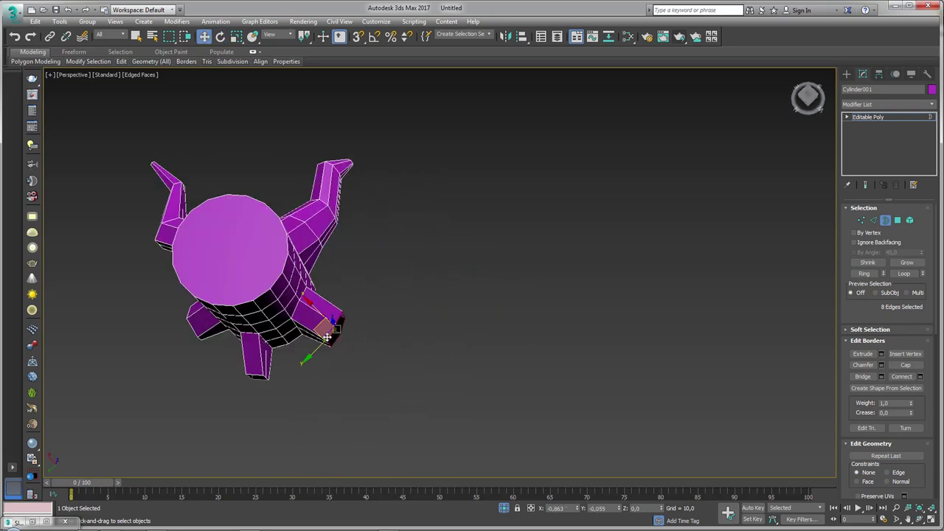
shift+drag(326, 337, 401, 369)
alt+middle_drag(400, 368, 410, 362)
Scale the arm's end down to a point, undoing an oversized attempt
key(r)
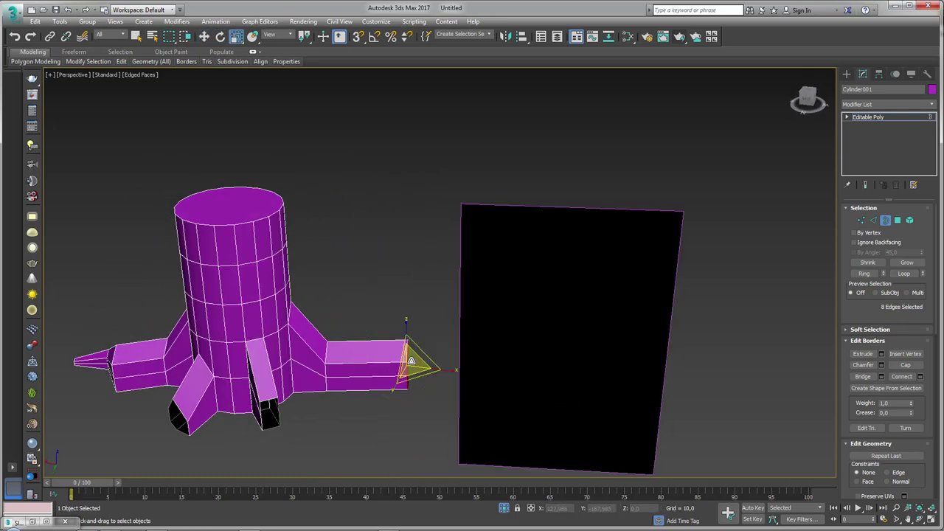
drag(411, 361, 413, 325)
alt+middle_drag(413, 324, 415, 369)
key(ctrl+z)
key(w)
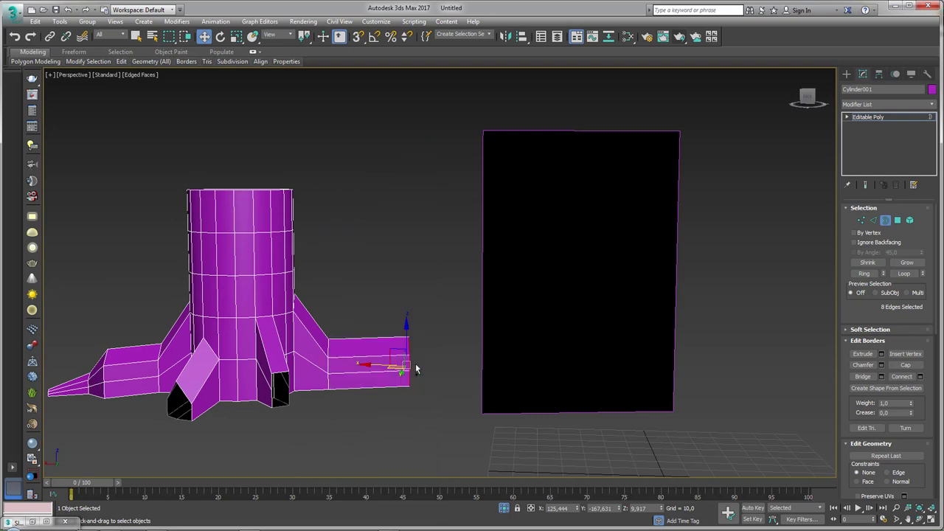
key(e)
key(r)
drag(415, 368, 442, 317)
key(w)
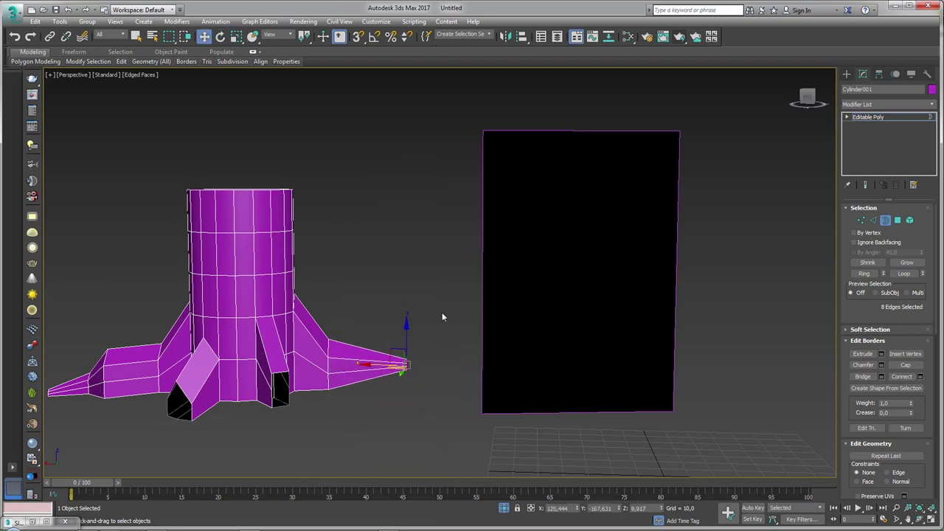
Move the pointed tip outward to lengthen the arm, then lower it
drag(398, 349, 437, 390)
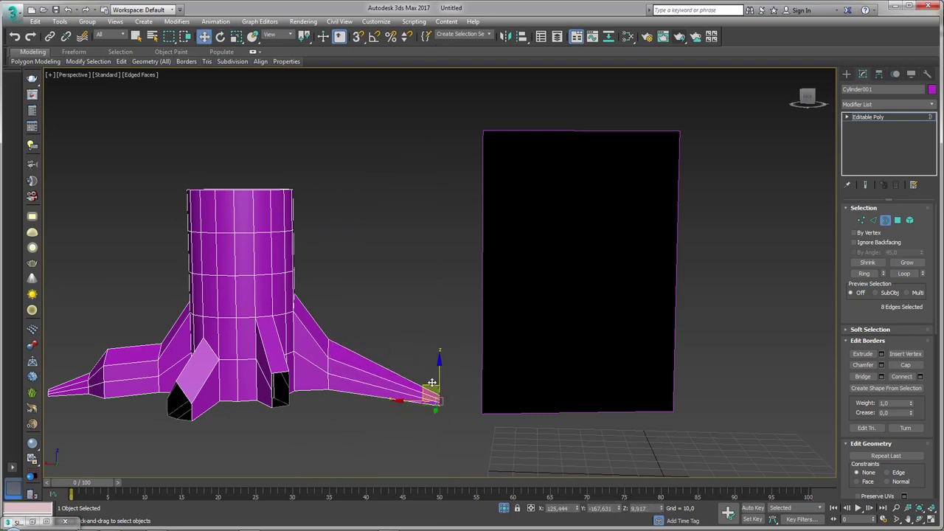
key(e)
mouse_move(421, 327)
alt+middle_down()
mouse_move(423, 415)
mouse_move(438, 385)
alt+middle_up()
key(w)
drag(419, 401, 431, 434)
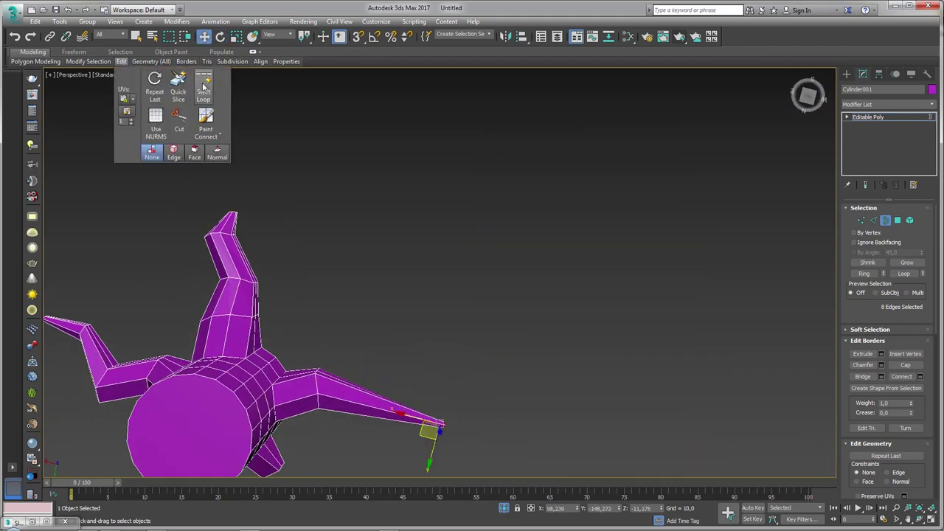
Add a Swift Loop near the arm tip and raise it to kink the arm
click(203, 87)
click(395, 406)
right_click(404, 408)
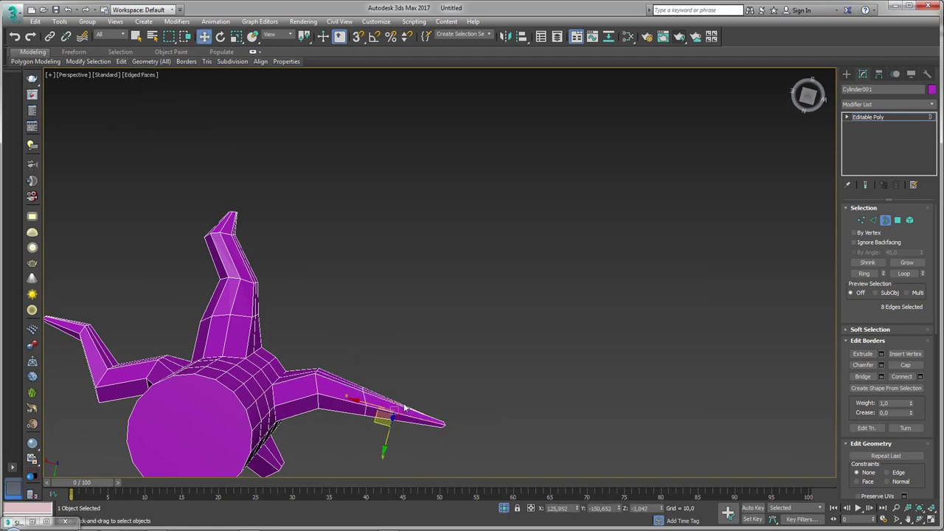
drag(377, 435, 369, 404)
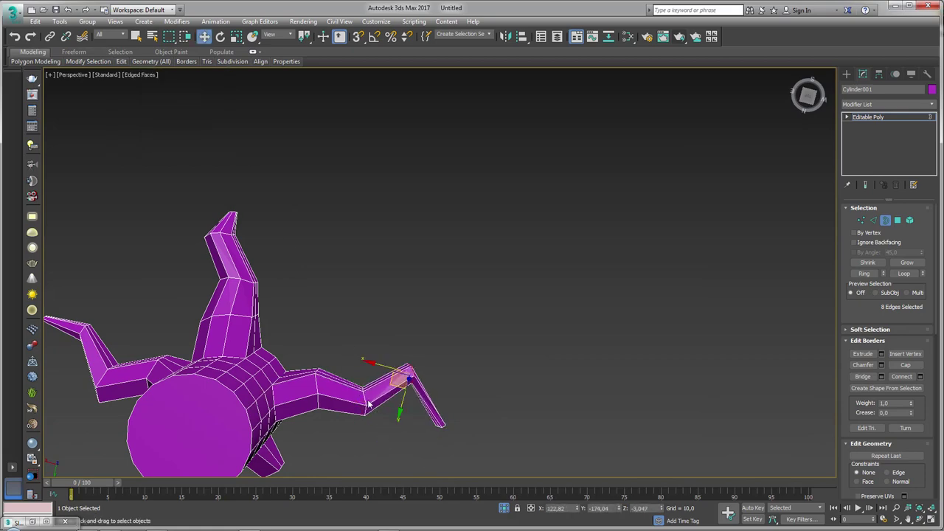
mouse_move(357, 404)
alt+middle_down()
mouse_move(356, 352)
mouse_move(417, 272)
alt+middle_up()
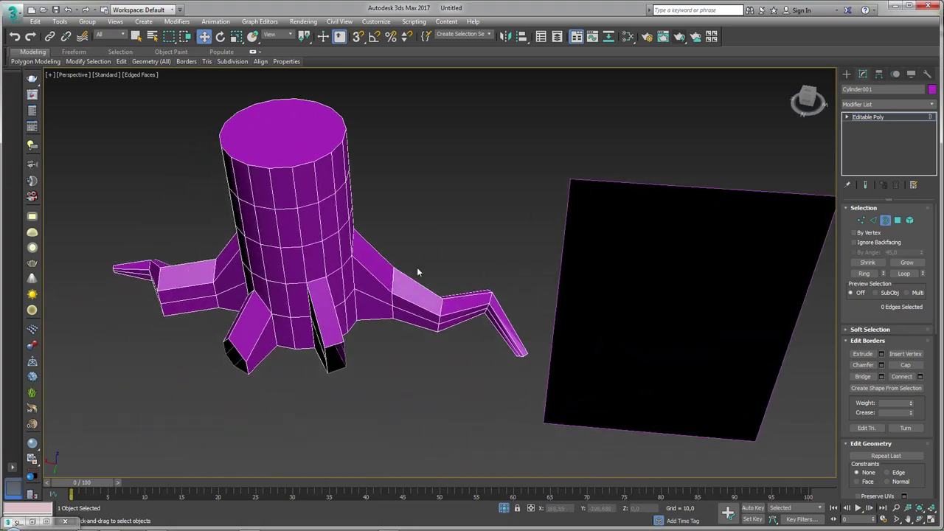
mouse_move(340, 357)
alt+middle_down()
mouse_move(427, 324)
mouse_move(338, 307)
mouse_move(322, 329)
alt+middle_up()
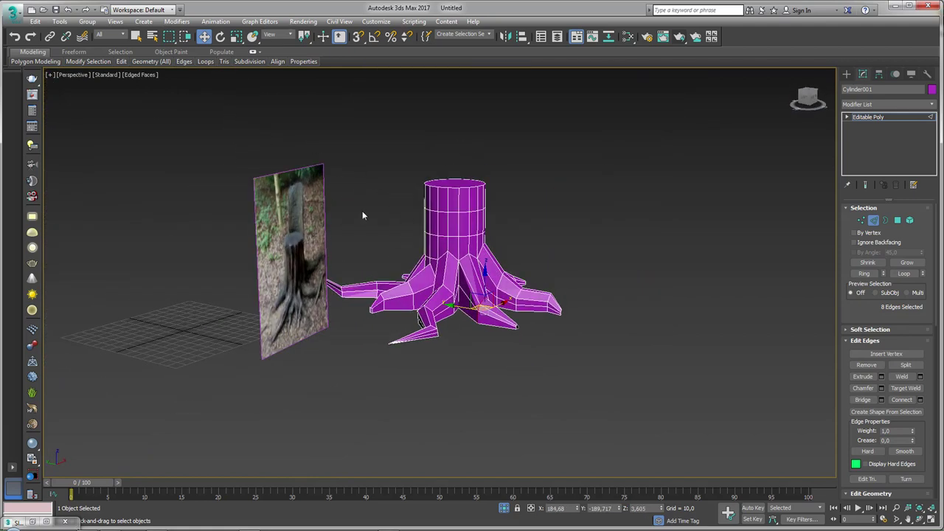
Turn on the Freeform Shift brush, undoing a test stroke on the trunk
click(74, 52)
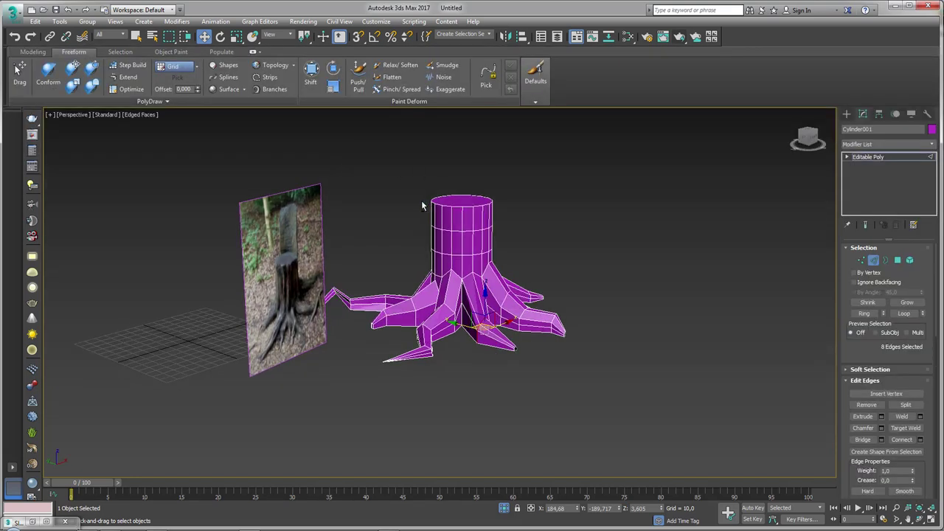
middle_drag(394, 204, 334, 202)
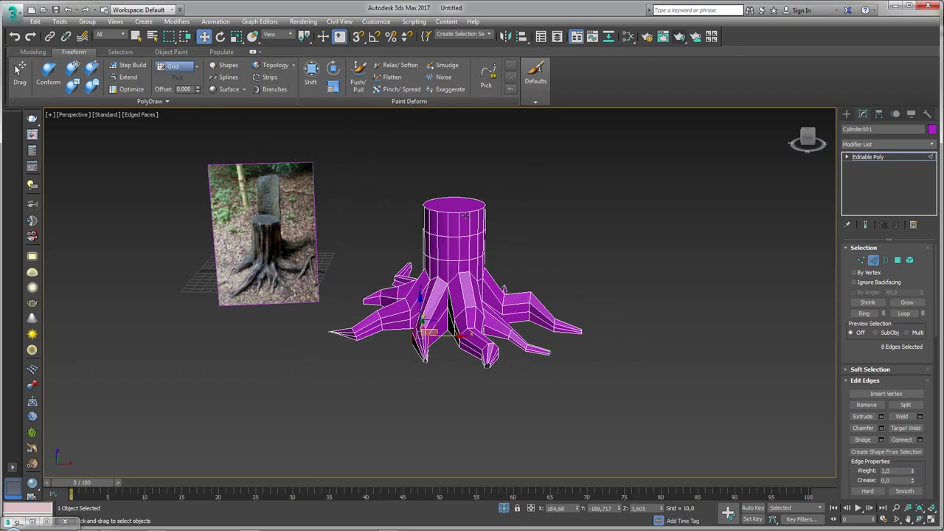
click(317, 82)
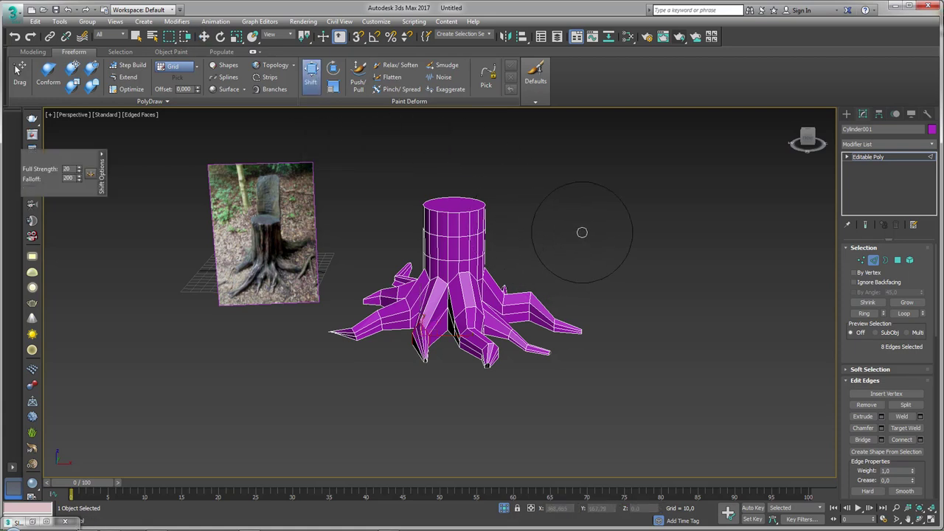
drag(483, 227, 509, 151)
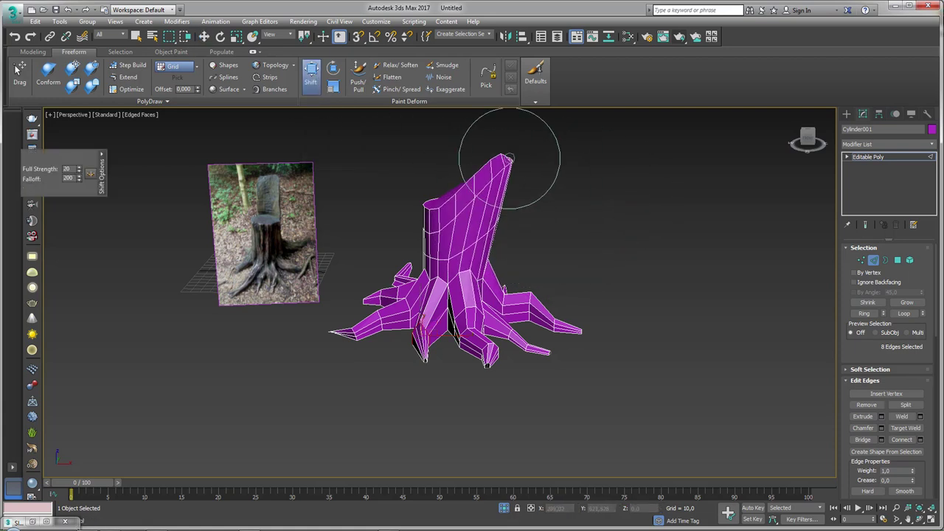
key(ctrl+z)
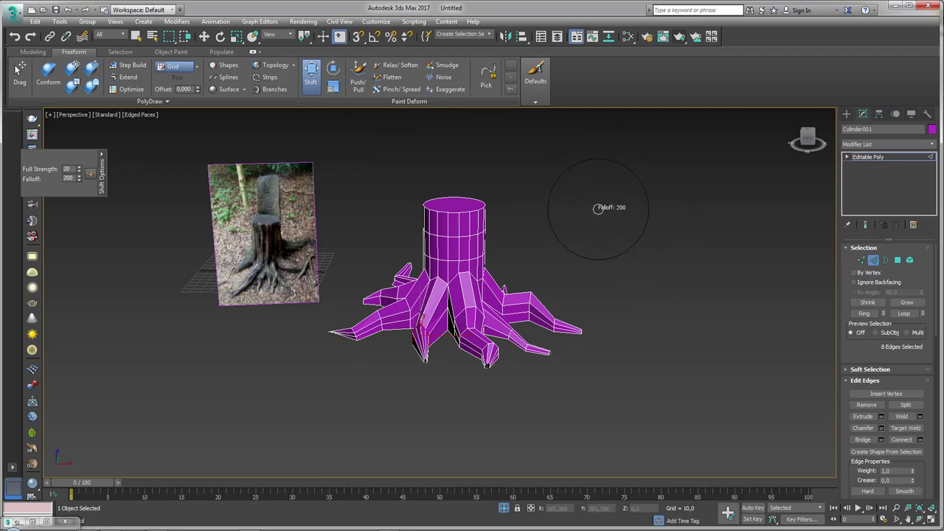
Set the Shift brush falloff to 160 and full strength to 1
ctrl+drag(597, 208, 597, 208)
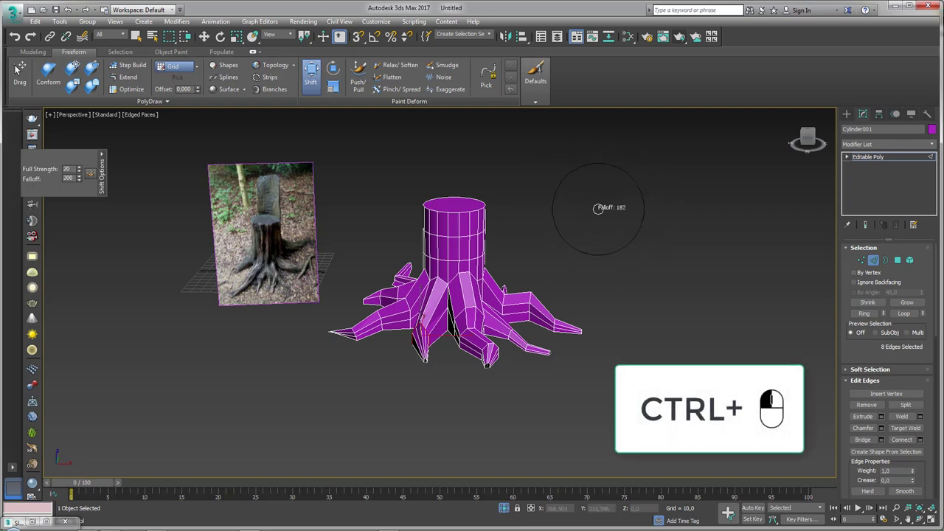
ctrl+drag(597, 208, 597, 228)
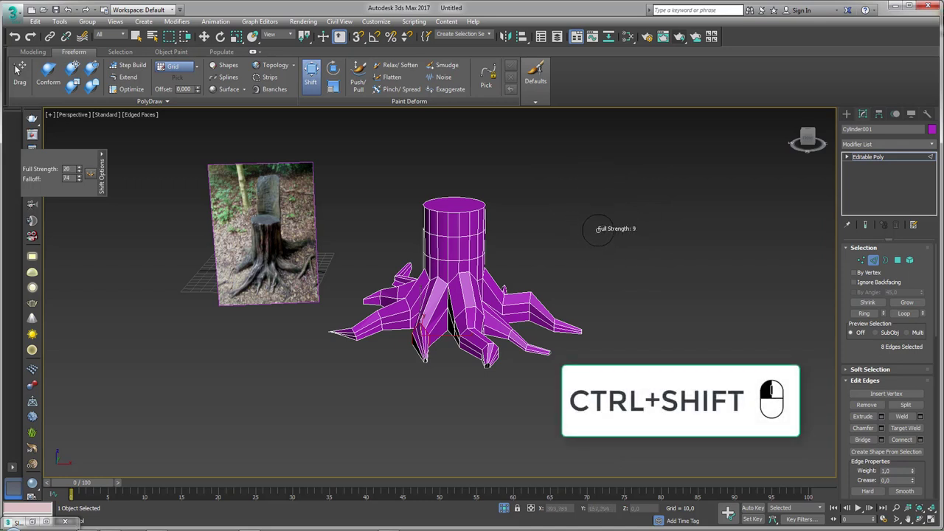
ctrl+shift+drag(598, 229, 598, 229)
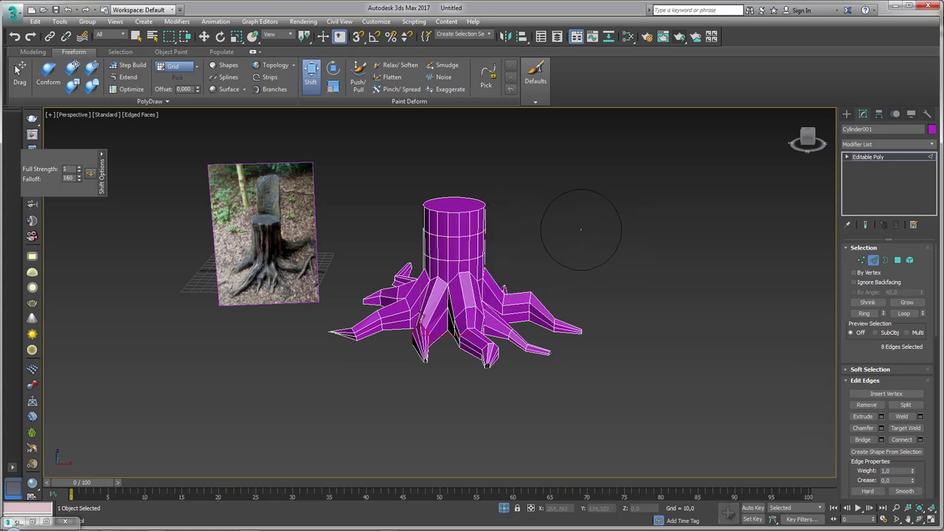
Pull the trunk base toward the lower left with the Shift brush
mouse_move(602, 258)
alt+middle_down()
mouse_move(602, 228)
mouse_move(616, 291)
alt+middle_up()
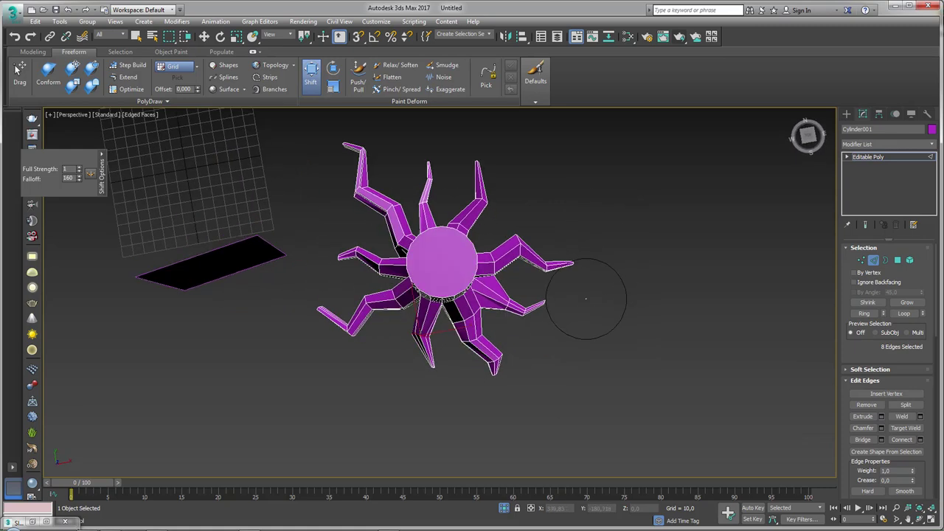
scroll(586, 299, up, 3)
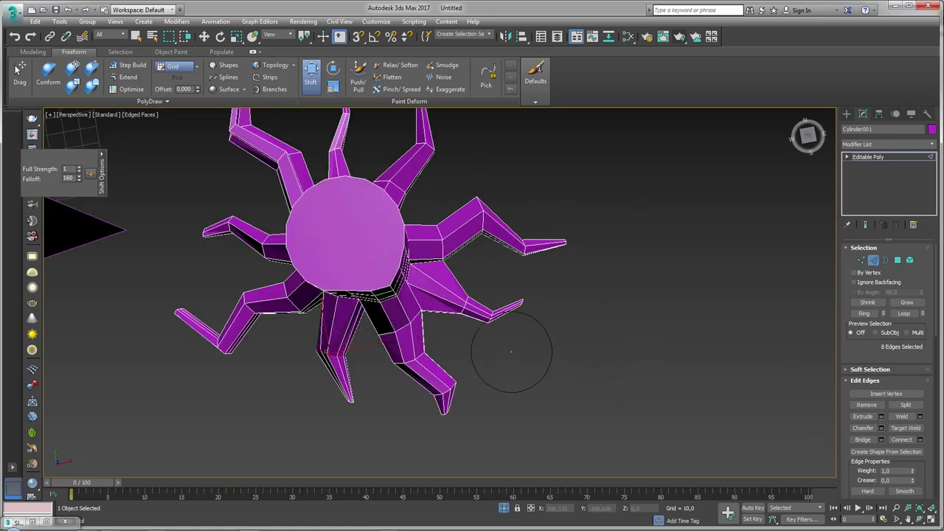
mouse_move(511, 352)
alt+middle_down()
mouse_move(538, 331)
mouse_move(475, 328)
alt+middle_up()
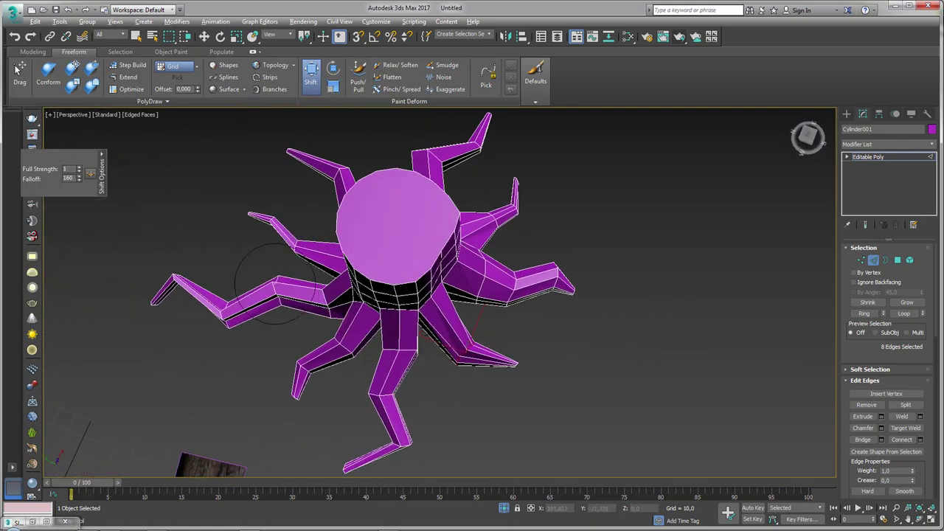
mouse_move(274, 284)
alt+middle_down()
mouse_move(236, 273)
mouse_move(410, 211)
mouse_move(442, 316)
alt+middle_up()
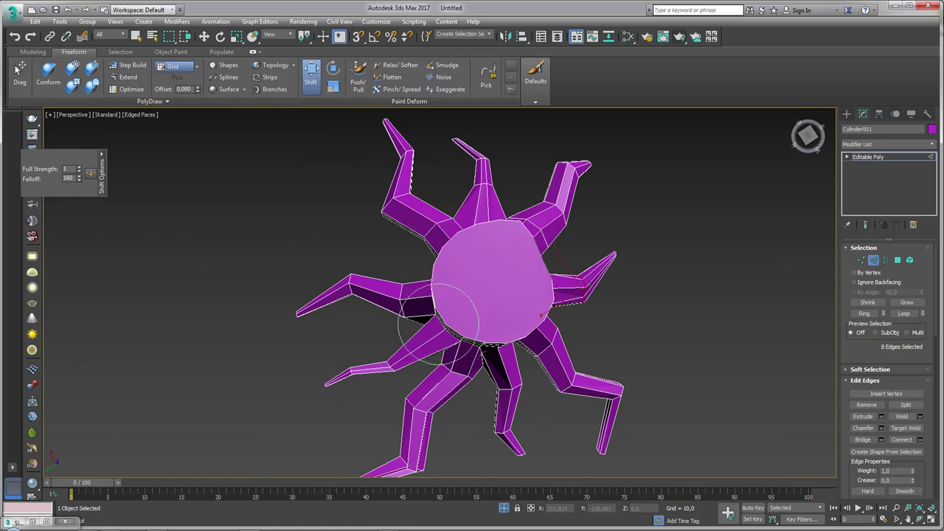
drag(440, 326, 422, 330)
mouse_move(711, 292)
alt+middle_down()
mouse_move(671, 253)
mouse_move(486, 218)
alt+middle_up()
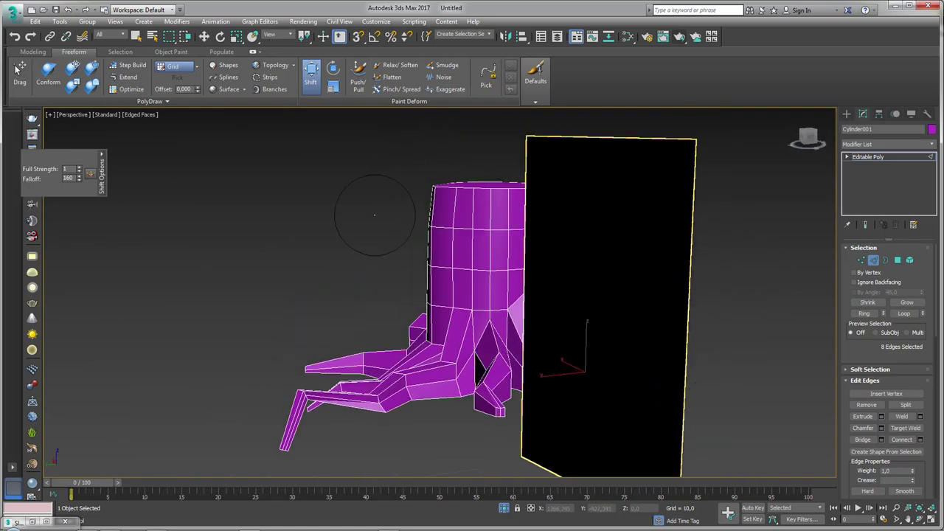
mouse_move(364, 210)
alt+middle_down()
mouse_move(421, 259)
mouse_move(410, 366)
alt+middle_up()
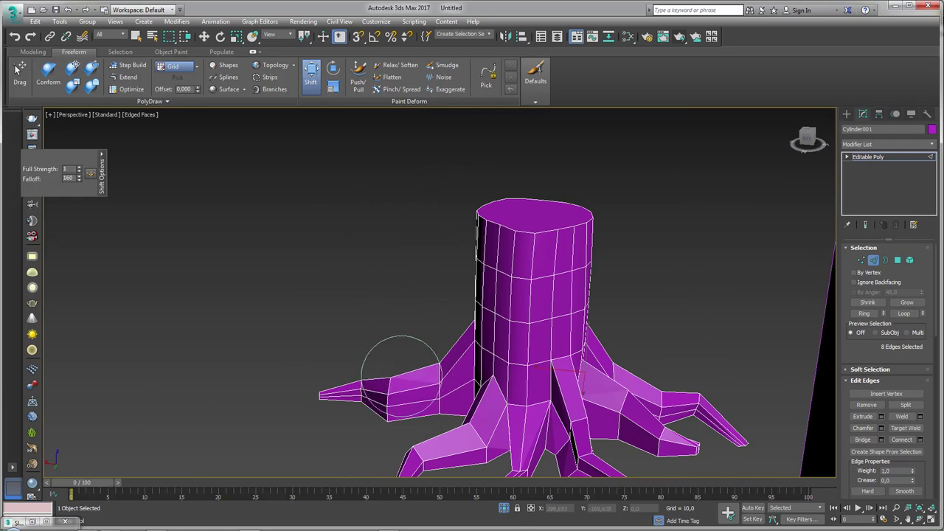
mouse_move(344, 316)
alt+middle_down()
mouse_move(392, 318)
mouse_move(445, 301)
mouse_move(666, 325)
alt+middle_up()
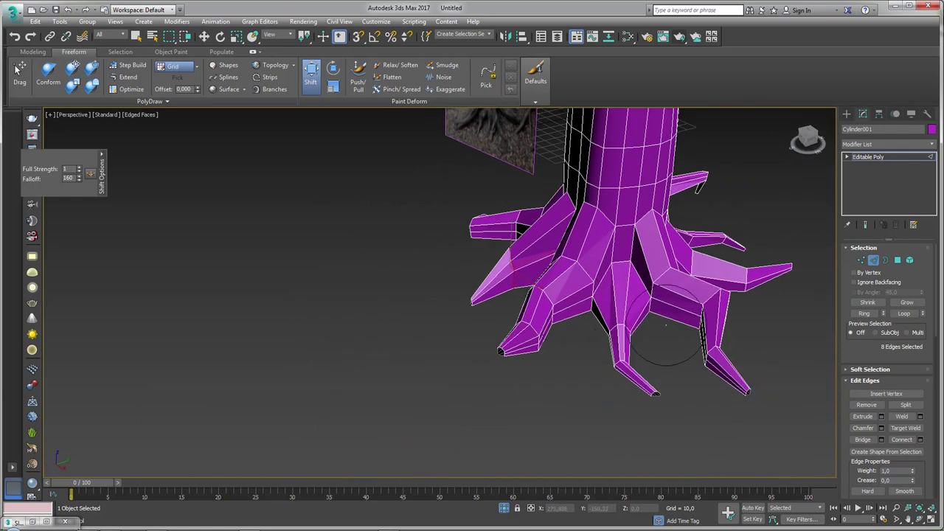
Nudge the central root, lengthen the lower root tip, and reshape faces under the trunk base
drag(620, 278, 631, 291)
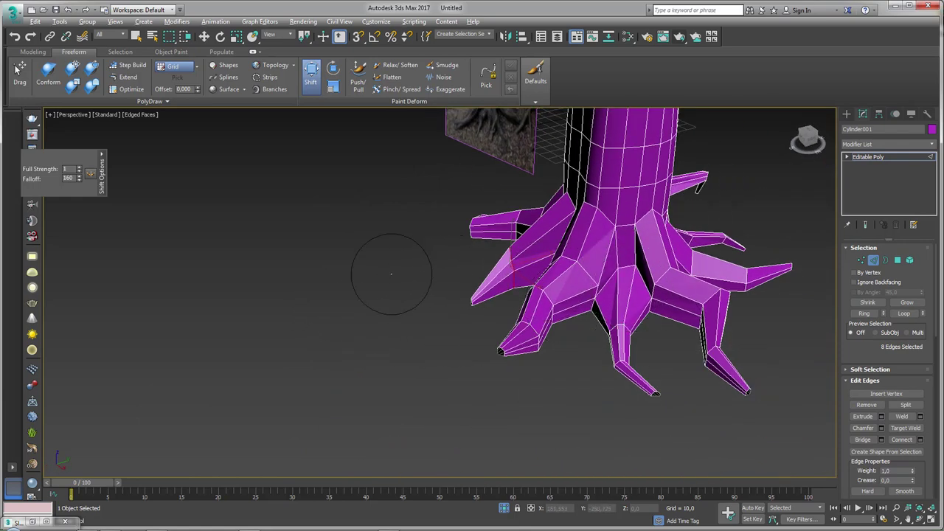
mouse_move(391, 274)
alt+middle_down()
mouse_move(443, 331)
mouse_move(506, 331)
alt+middle_up()
drag(514, 311, 499, 337)
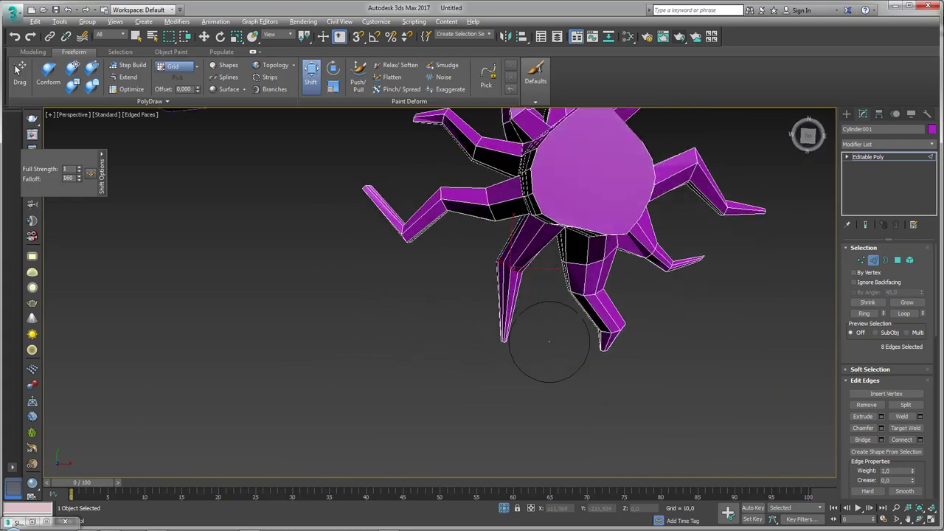
alt+middle_drag(548, 341, 538, 308)
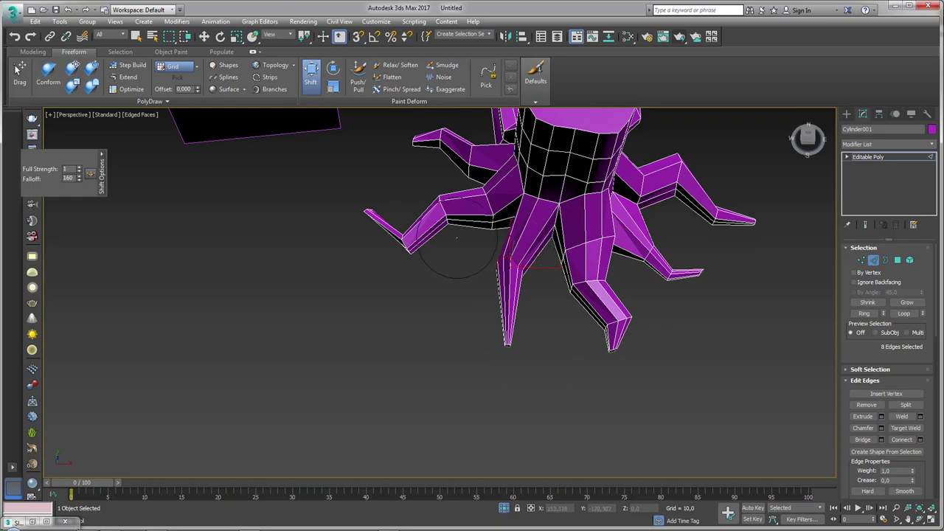
mouse_move(453, 263)
alt+middle_down()
mouse_move(421, 315)
mouse_move(491, 311)
mouse_move(517, 295)
mouse_move(455, 297)
alt+middle_up()
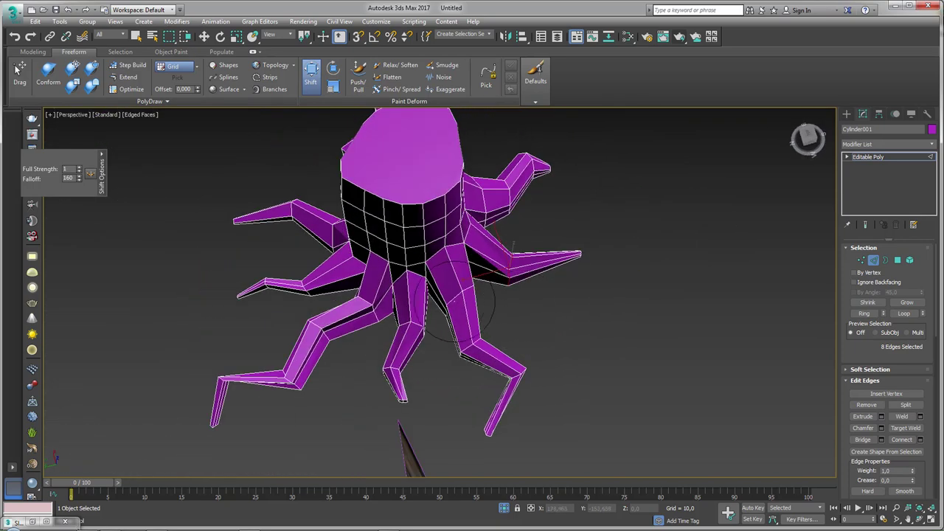
drag(446, 291, 380, 306)
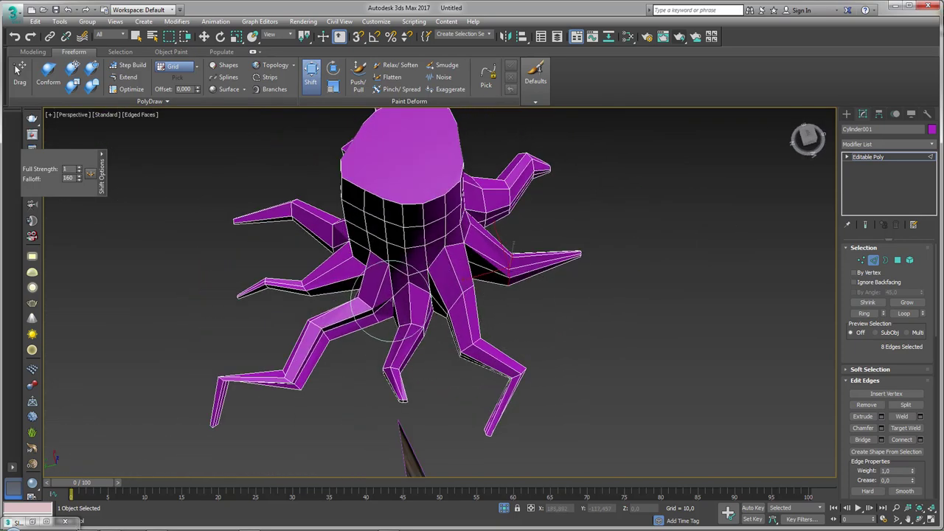
mouse_move(555, 348)
alt+middle_down()
mouse_move(590, 317)
mouse_move(598, 322)
alt+middle_up()
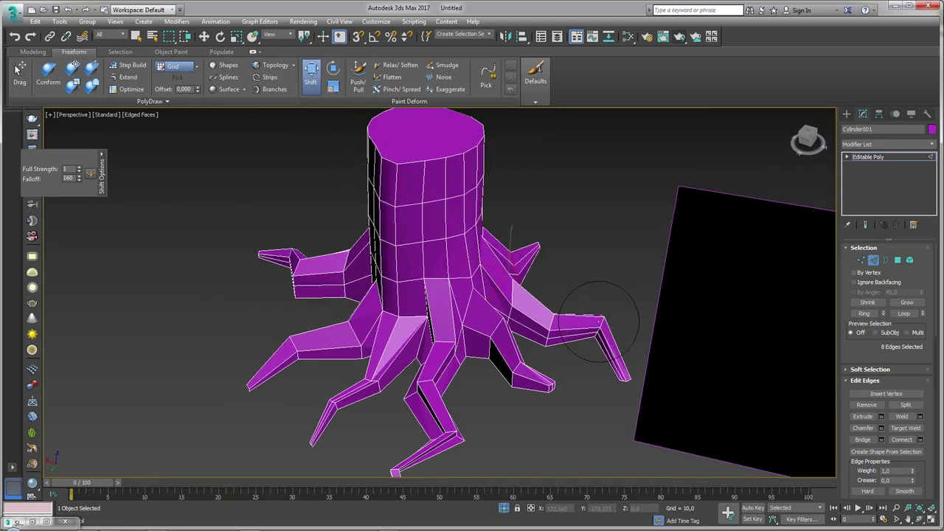
Switch to the Relax/Soften brush, enlarge it to size 62.7, and soften the trunk base
click(399, 67)
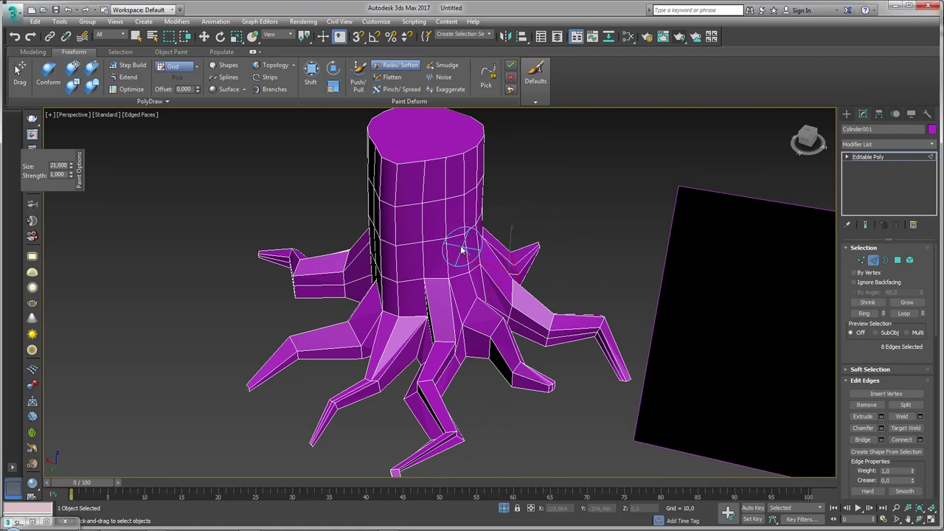
ctrl+shift+drag(447, 150, 451, 111)
ctrl+shift+drag(436, 261, 438, 211)
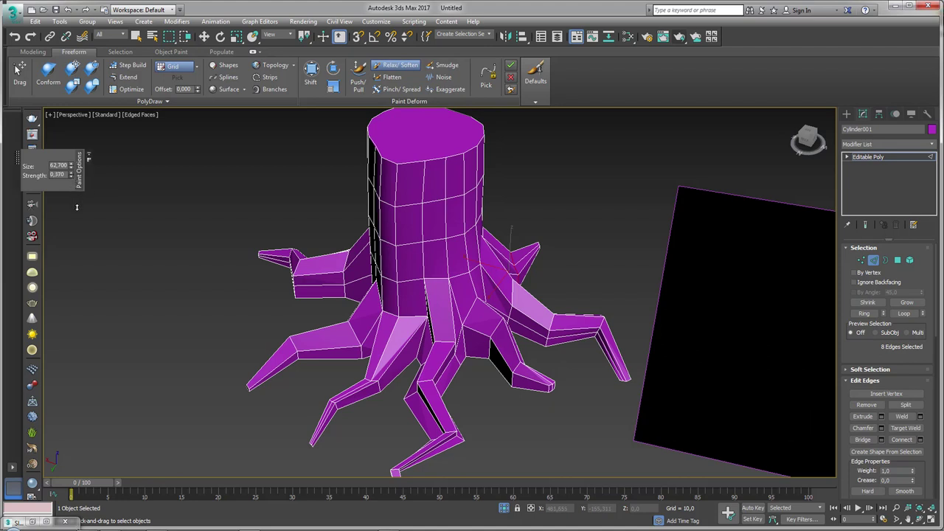
mouse_move(378, 290)
mouse_down()
mouse_move(448, 326)
mouse_move(240, 258)
mouse_up()
Smooth the left root branches with the Relax/Soften brush
alt+middle_drag(240, 258, 405, 317)
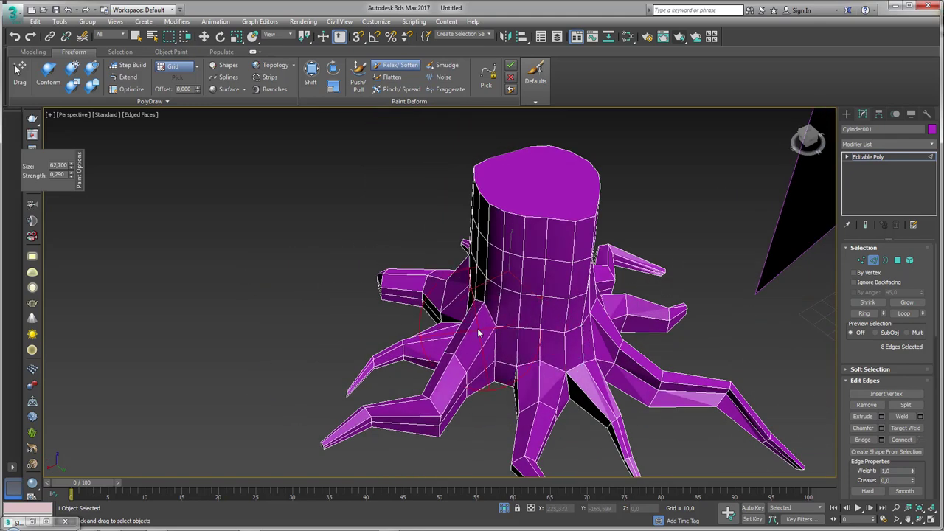
mouse_move(480, 333)
alt+middle_down()
mouse_move(363, 340)
mouse_move(660, 291)
alt+middle_up()
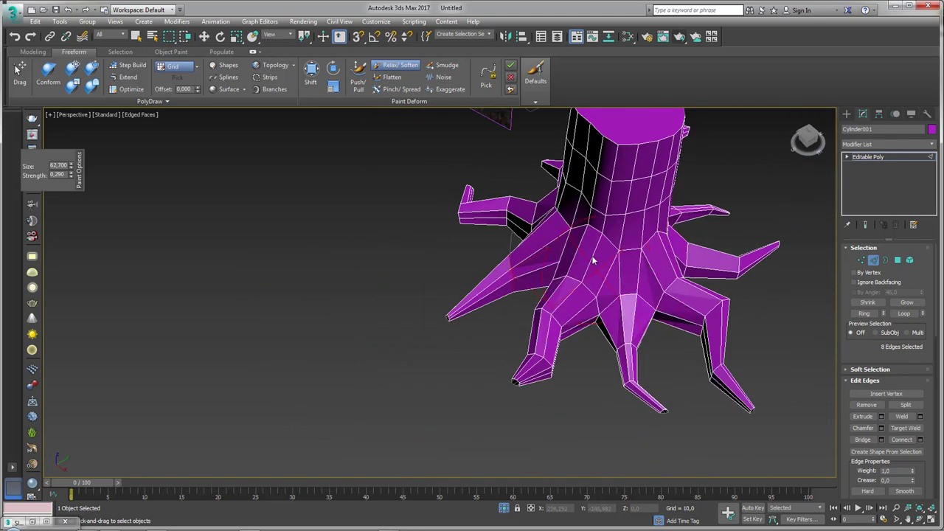
alt+middle_drag(539, 212, 498, 221)
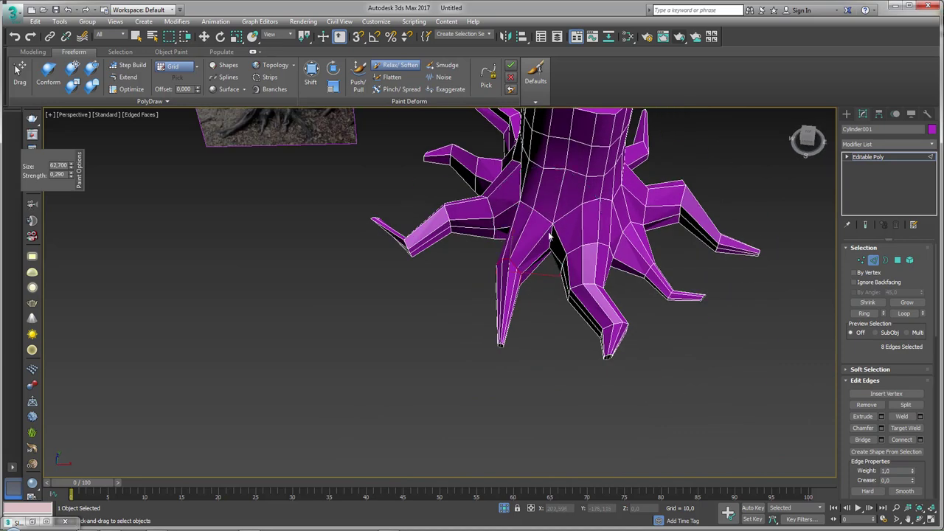
drag(496, 220, 389, 227)
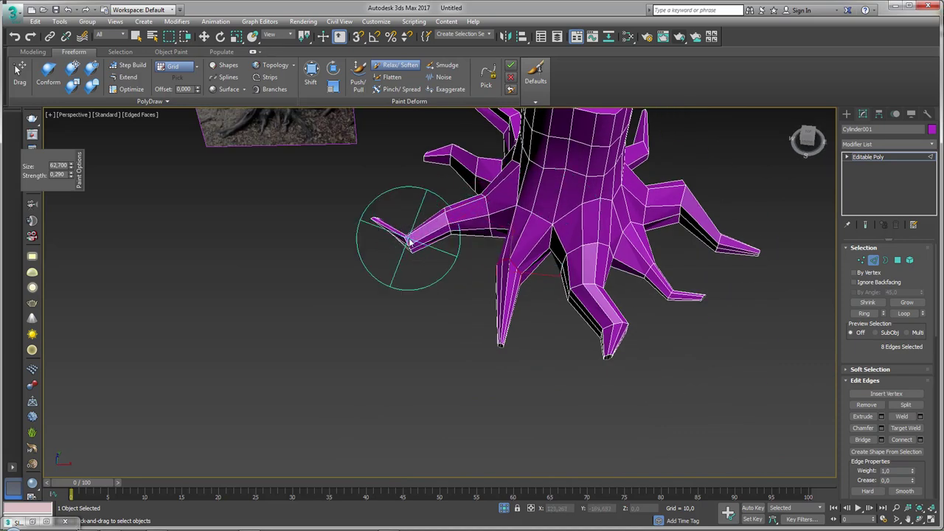
scroll(344, 373, down, 5)
scroll(343, 373, down, 5)
Create a large Plane primitive beneath the stump
key(6)
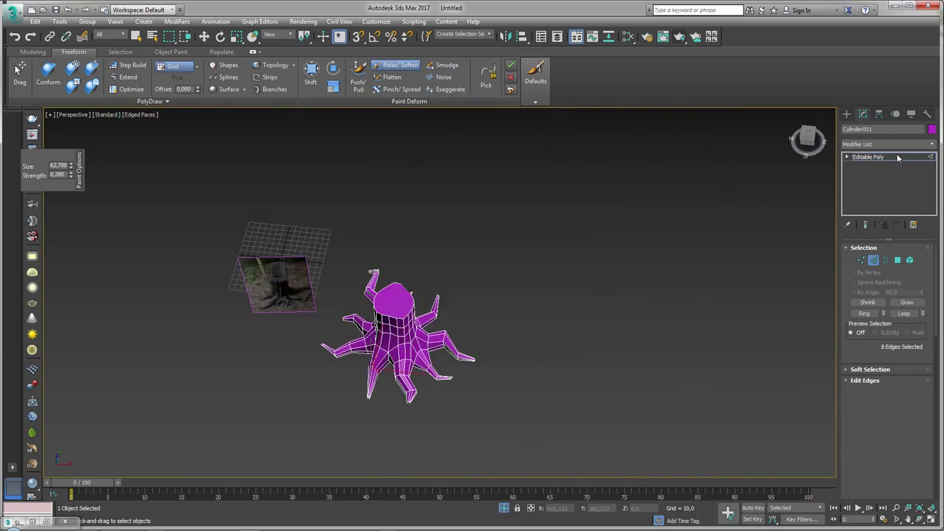
click(846, 113)
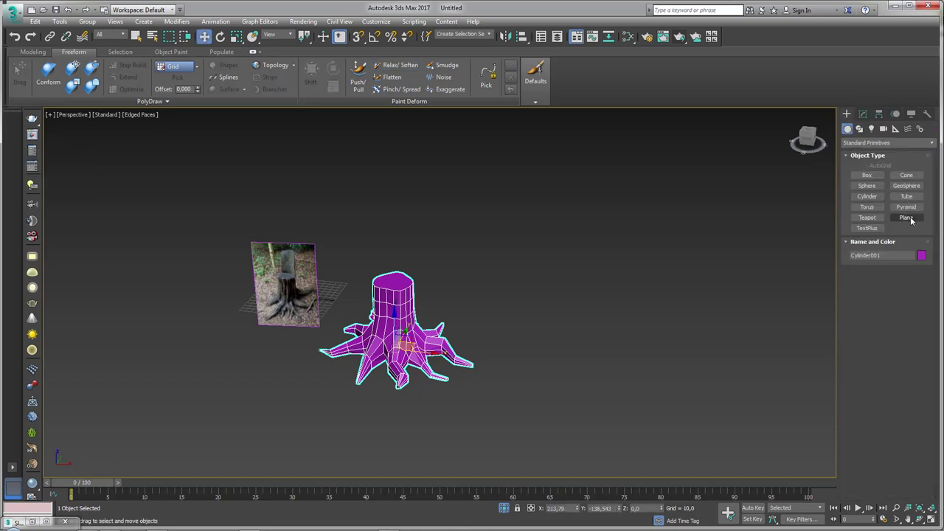
click(906, 218)
drag(395, 348, 473, 413)
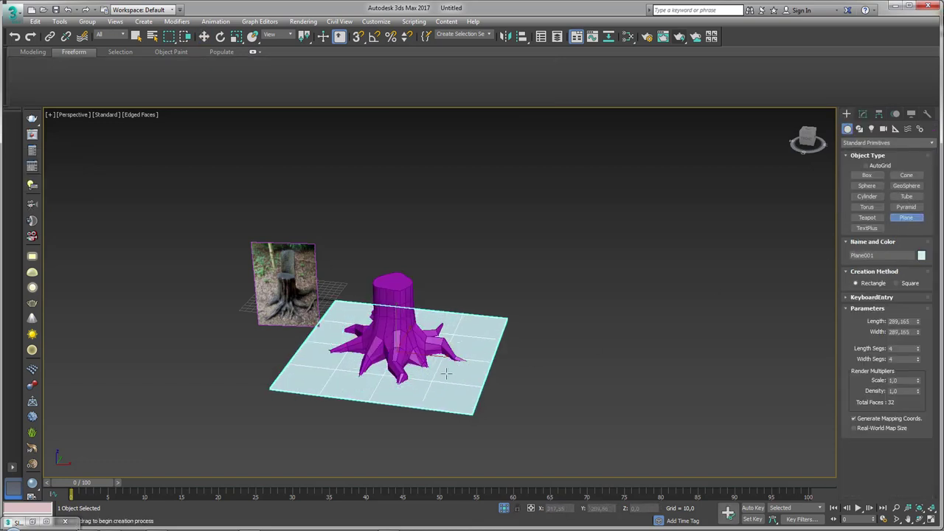
key(w)
Apply the Ground image from the texturas folder to the plane, then reselect the stump
key(alt+Tab)
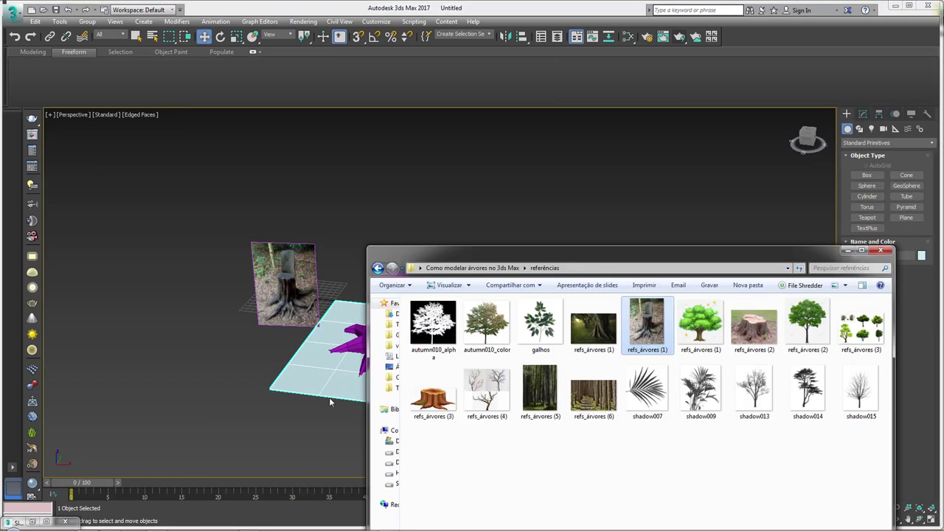
click(471, 268)
double_click(432, 322)
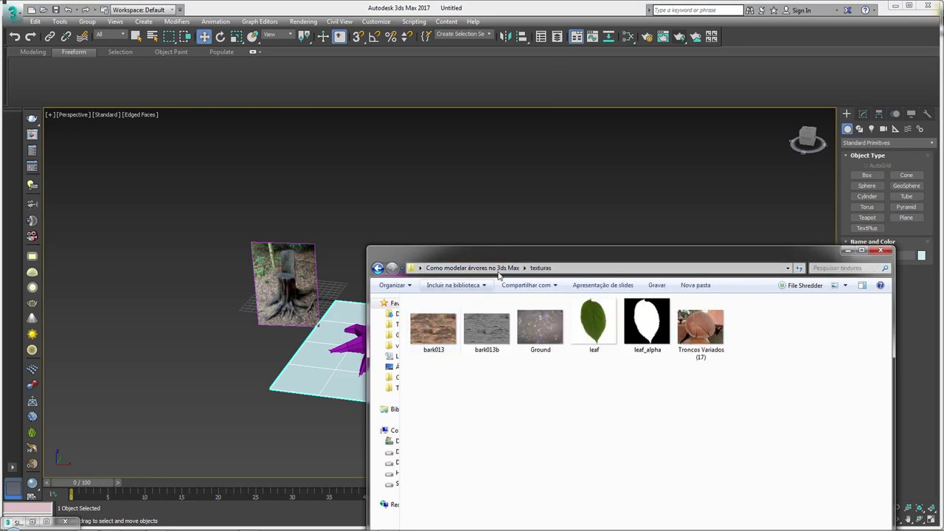
drag(490, 256, 629, 198)
drag(675, 295, 454, 385)
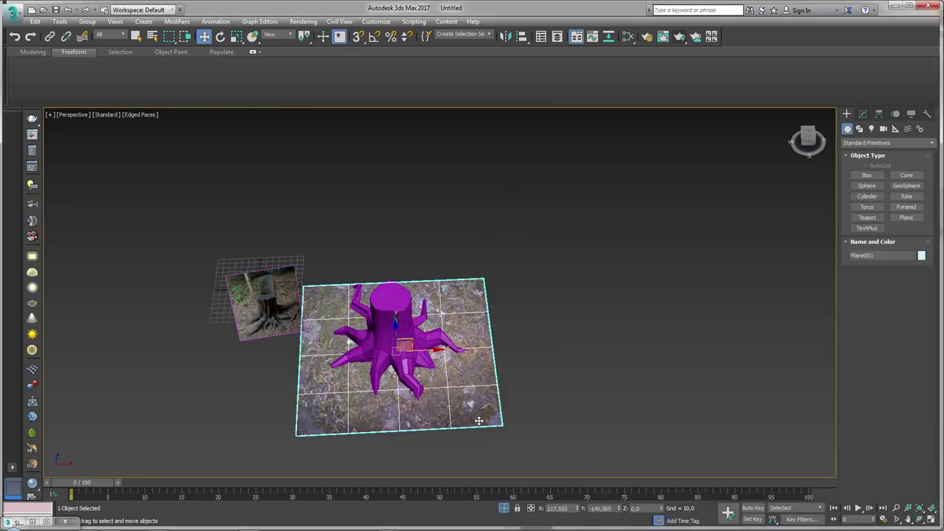
alt+middle_drag(454, 385, 673, 242)
click(862, 114)
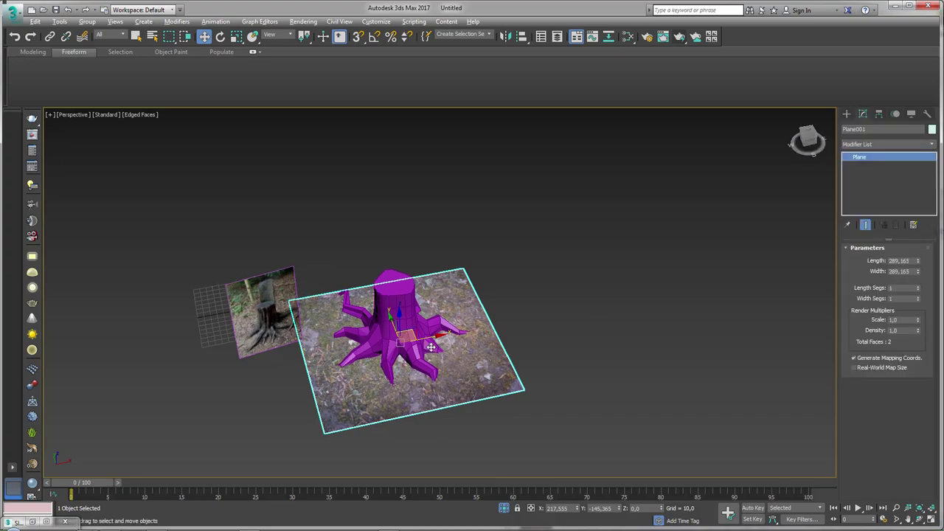
click(395, 317)
scroll(442, 331, up, 5)
Smooth the long lower-right root with the Freeform Relax/Soften brush
alt+middle_drag(443, 331, 516, 295)
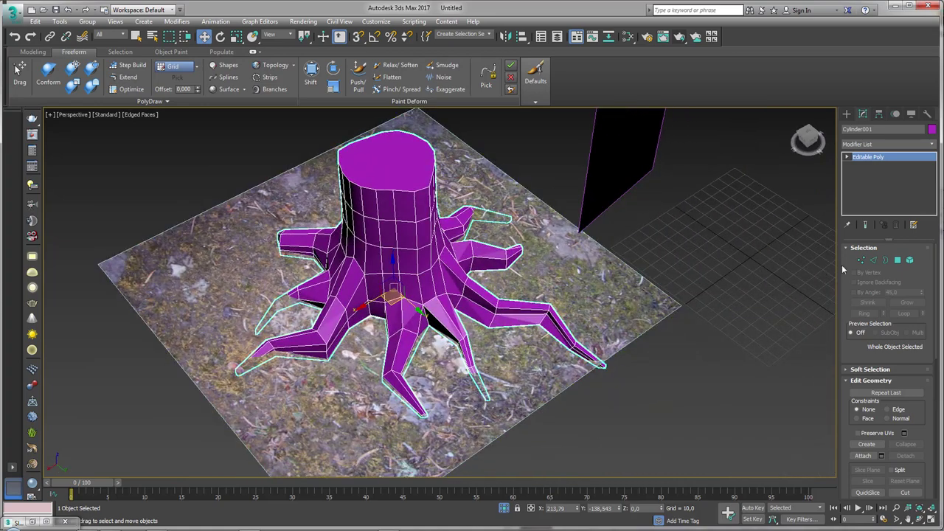
click(397, 68)
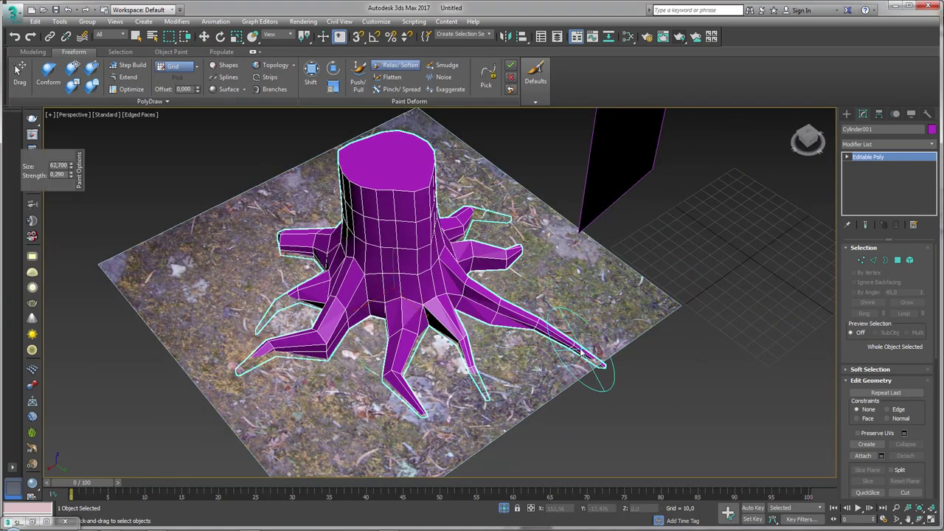
drag(496, 312, 602, 361)
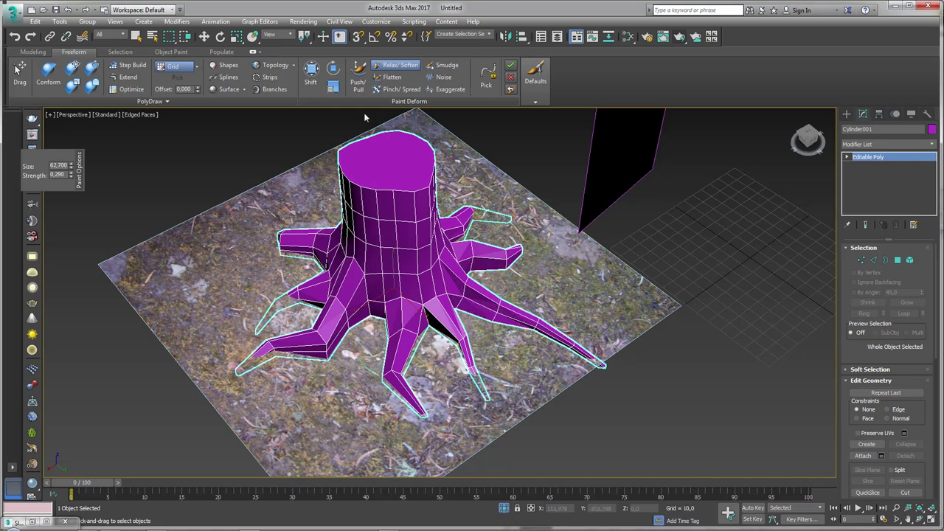
alt+middle_drag(509, 306, 312, 93)
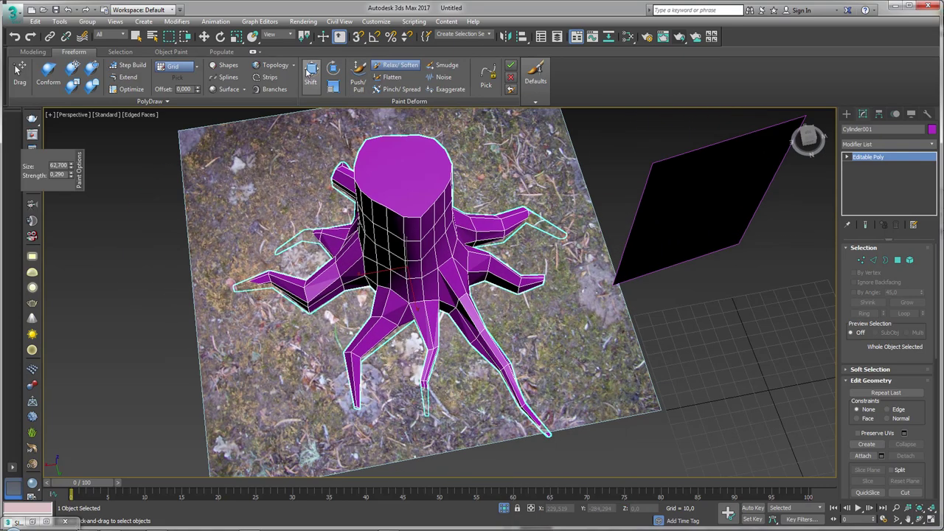
Reshape the lower-right and front roots with the Shift brush, then return to Move
click(310, 70)
alt+middle_drag(354, 192, 487, 346)
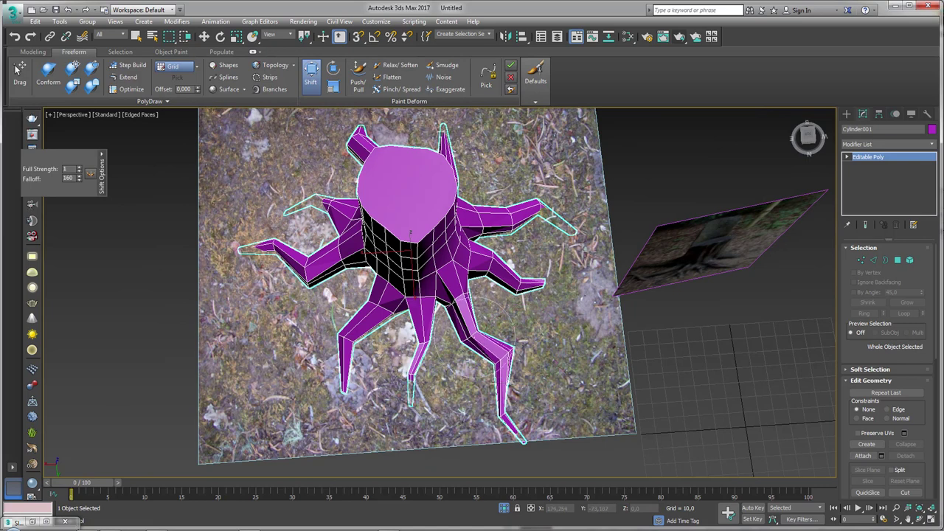
mouse_move(442, 310)
mouse_down()
mouse_move(495, 373)
mouse_move(516, 424)
mouse_up()
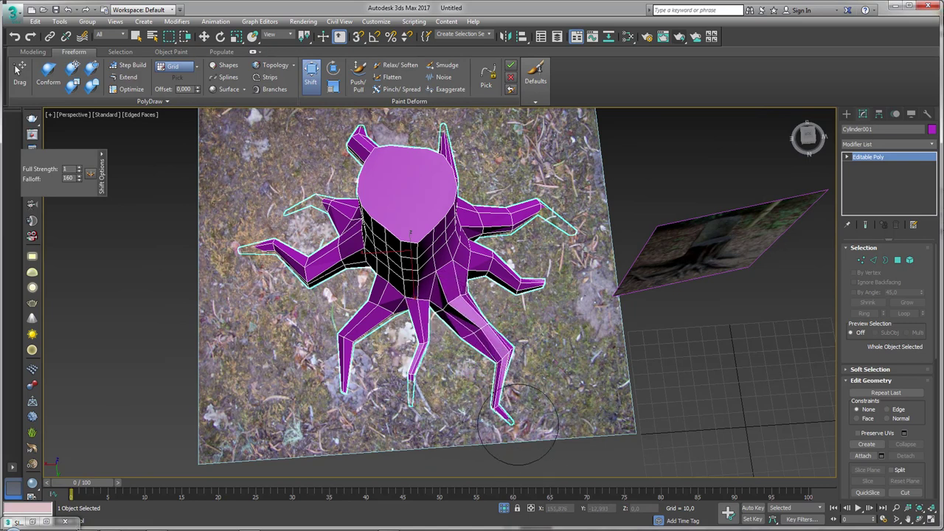
mouse_move(525, 391)
alt+middle_down()
mouse_move(560, 383)
mouse_move(589, 358)
mouse_move(530, 341)
alt+middle_up()
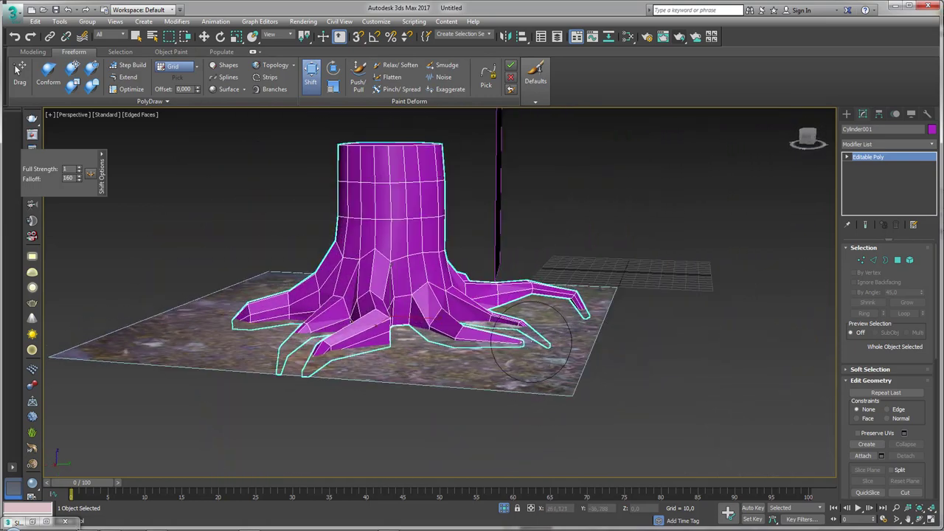
mouse_move(445, 357)
mouse_down()
mouse_move(413, 328)
mouse_move(339, 317)
mouse_move(257, 390)
mouse_move(259, 364)
mouse_up()
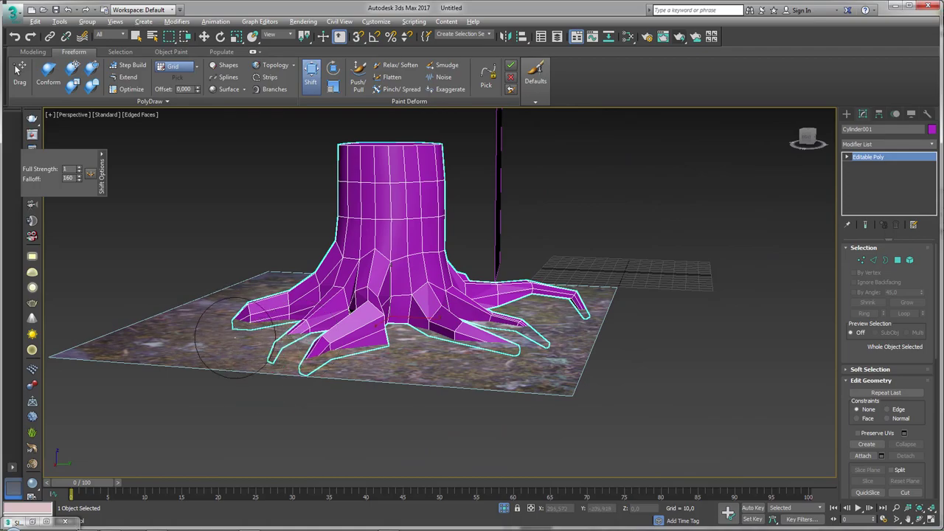
alt+middle_drag(234, 338, 449, 346)
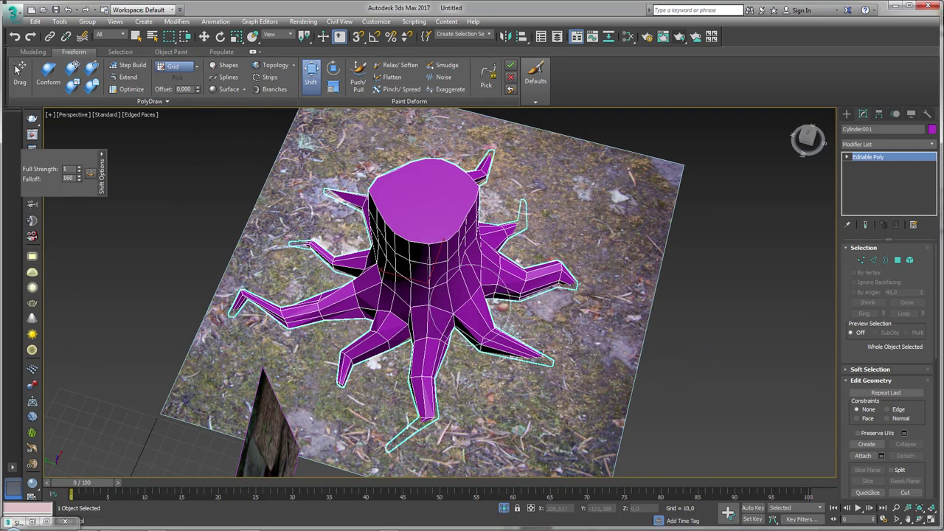
alt+middle_drag(483, 243, 505, 201)
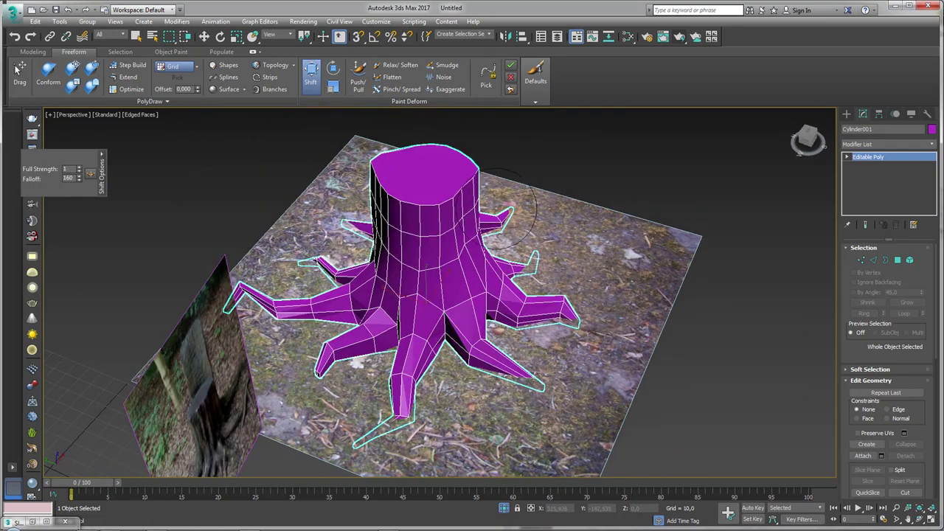
key(w)
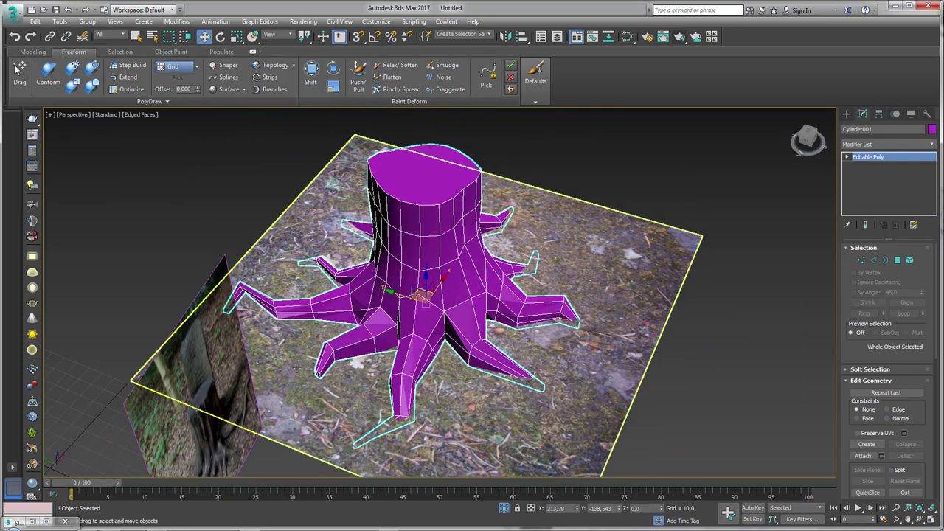
alt+middle_drag(443, 332, 465, 395)
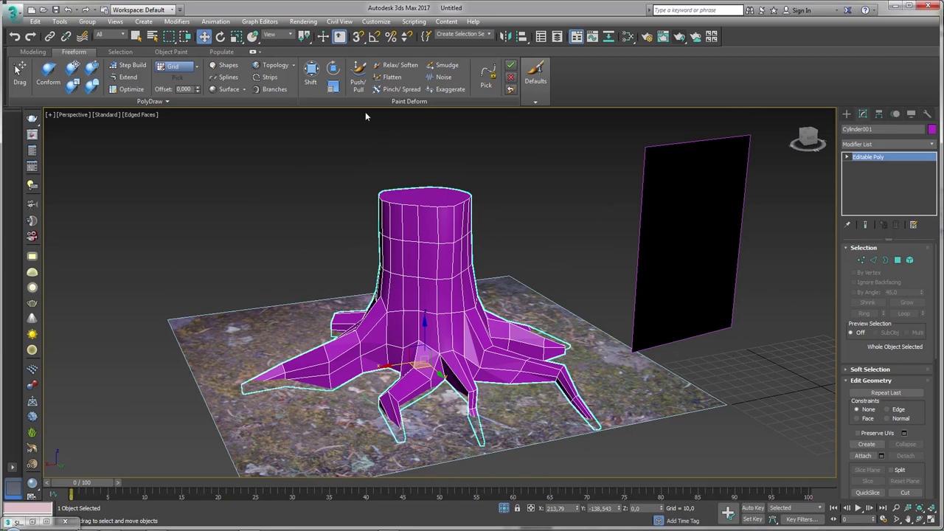
Preview the stump with NURMS smoothing on the Modeling ribbon, then turn it back off
click(34, 52)
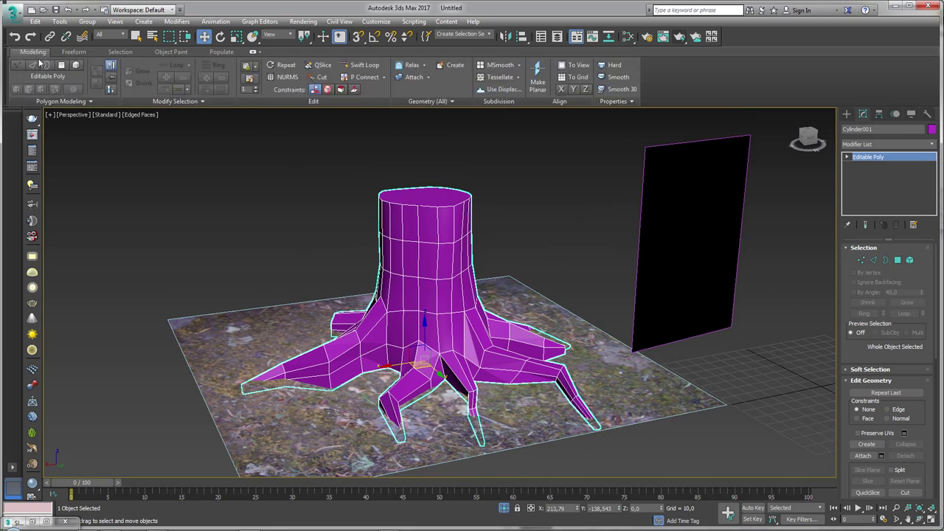
click(55, 103)
click(283, 78)
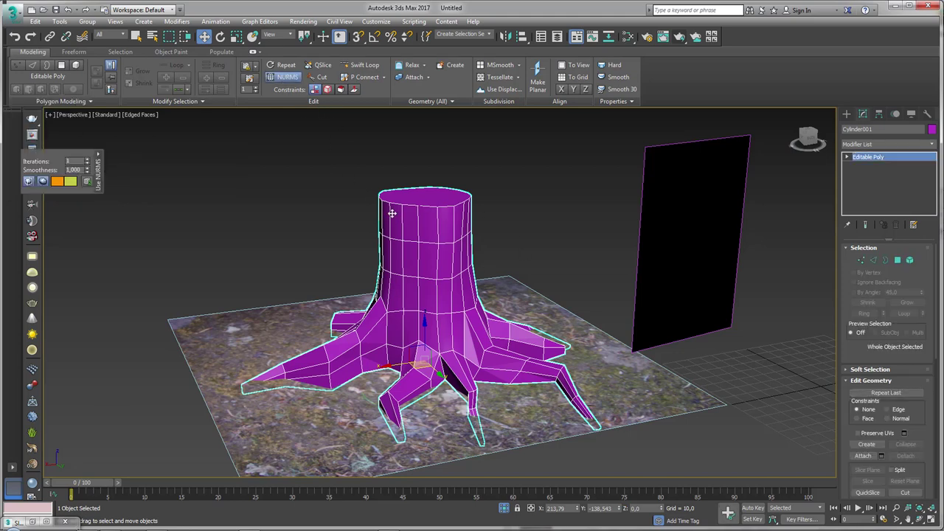
mouse_move(537, 204)
alt+middle_down()
mouse_move(538, 194)
mouse_move(529, 259)
alt+middle_up()
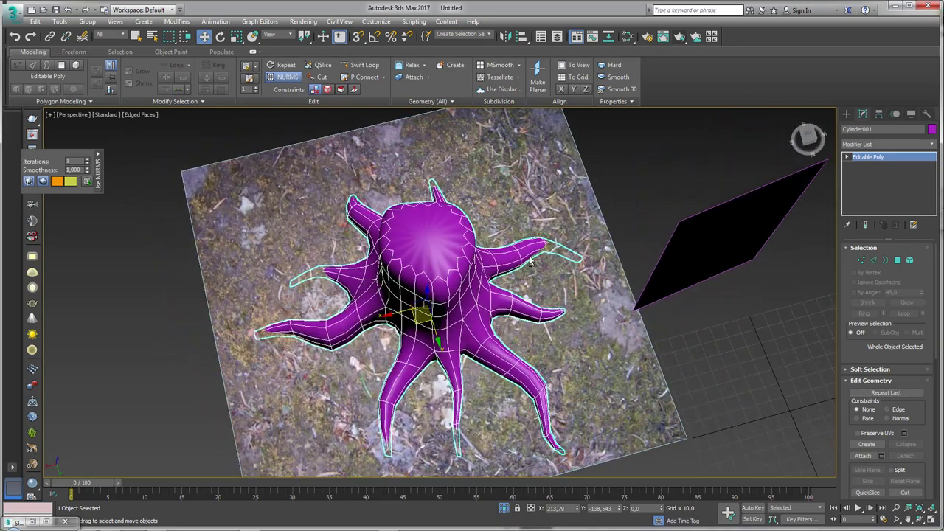
click(280, 80)
mouse_move(463, 267)
alt+middle_down()
mouse_move(443, 262)
mouse_move(442, 182)
alt+middle_up()
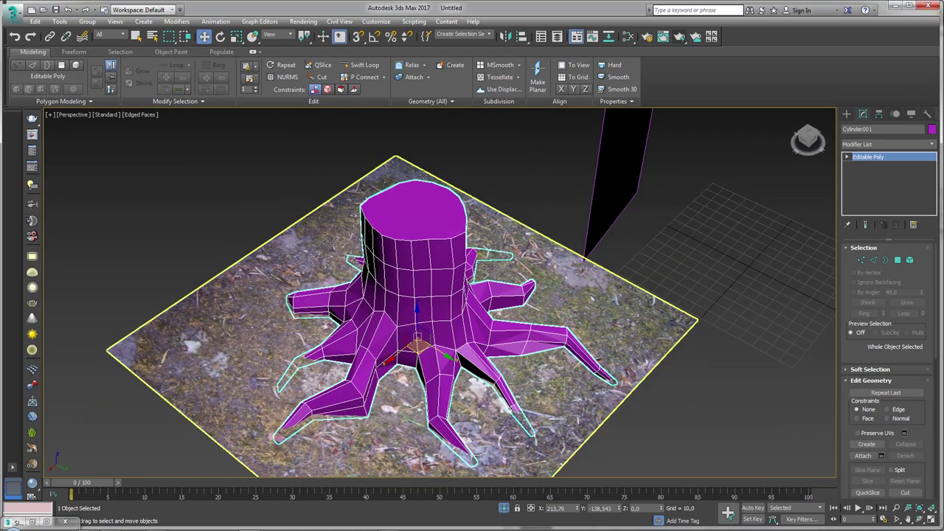
Select the trunk's flat top cap polygon in Polygon mode
key(4)
mouse_move(442, 215)
alt+middle_down()
mouse_move(506, 230)
mouse_move(523, 286)
alt+middle_up()
click(454, 270)
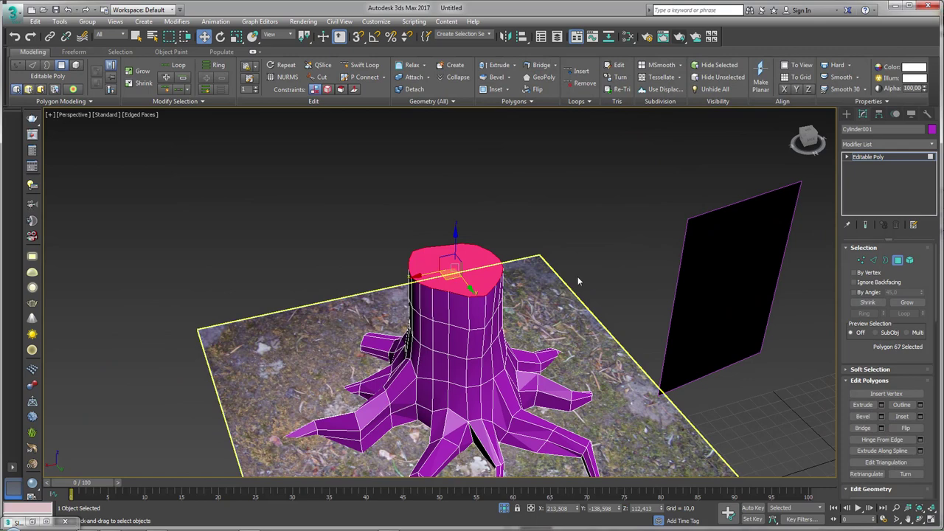
Delete the trunk's top cap and select the resulting open border
key(Delete)
click(885, 260)
click(483, 290)
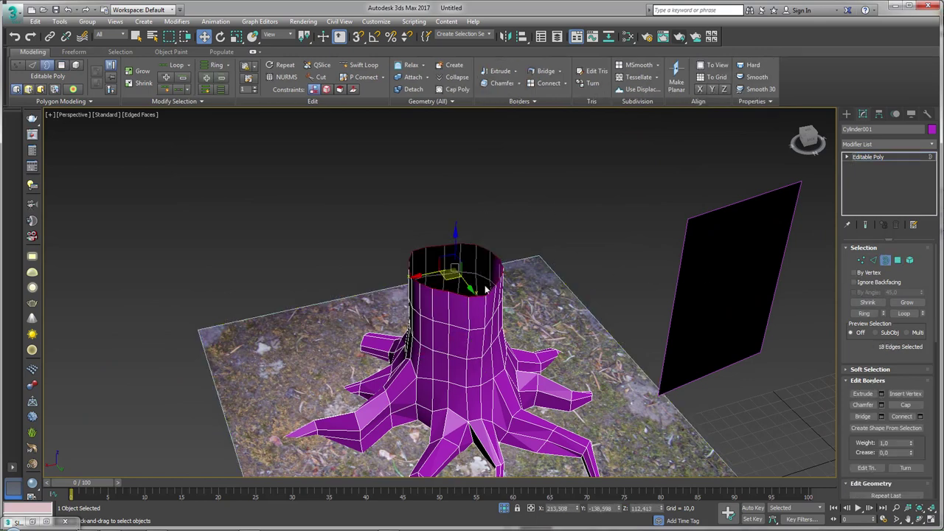
Shift-extrude the open border upward into a tall trunk and raise its top higher
scroll(483, 290, down, 3)
alt+middle_drag(483, 289, 472, 251)
shift+drag(472, 250, 472, 111)
middle_drag(472, 221, 489, 284)
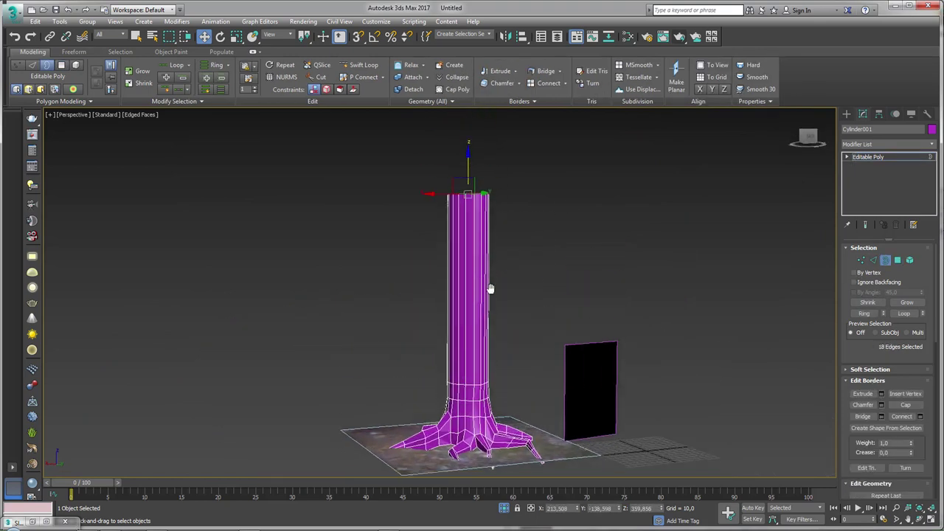
alt+middle_drag(475, 247, 437, 404)
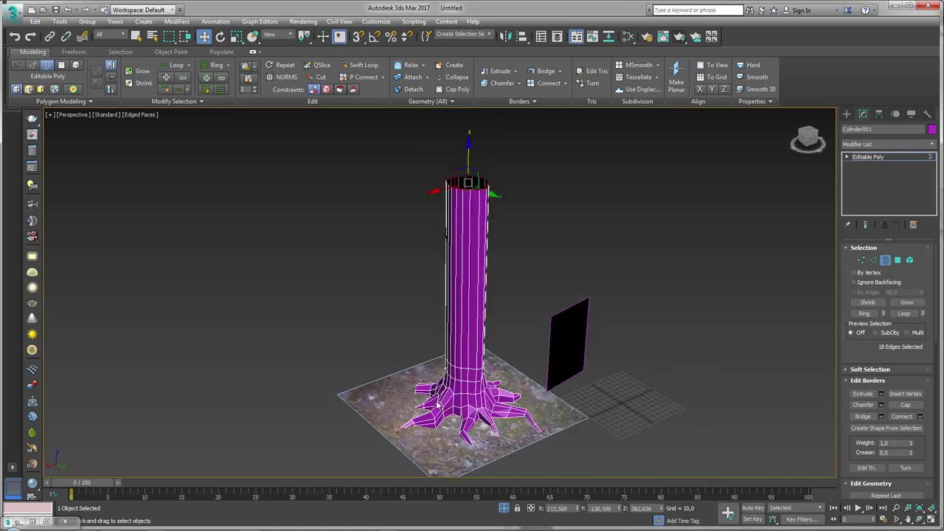
mouse_move(467, 153)
mouse_down()
mouse_move(467, 137)
mouse_move(470, 169)
mouse_up()
key(r)
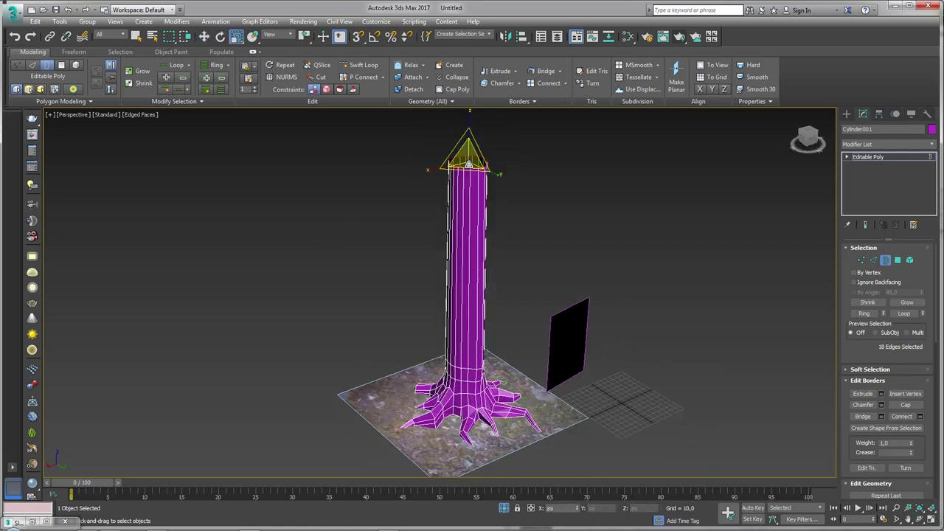
alt+middle_drag(510, 271, 483, 253)
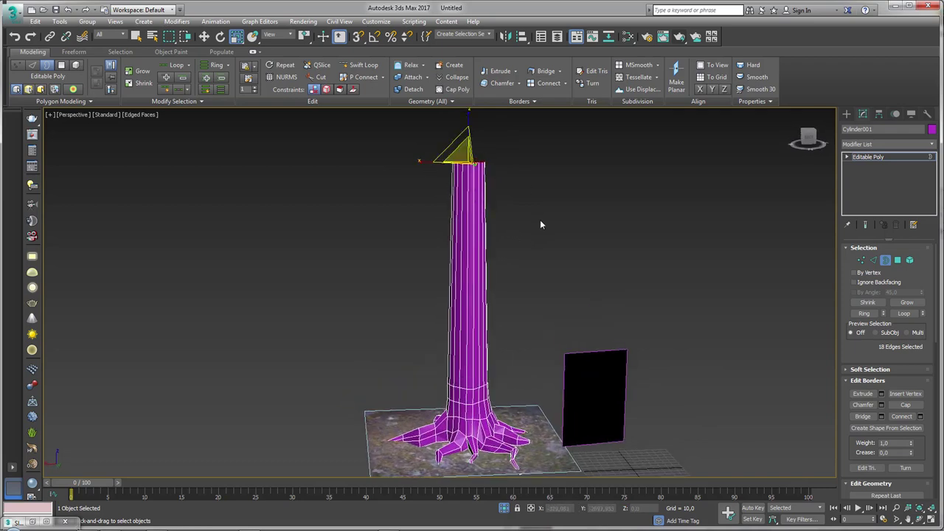
Add Swift Loop edge loops at the trunk's middle and upper part, shifting each sideways to bend it
click(73, 52)
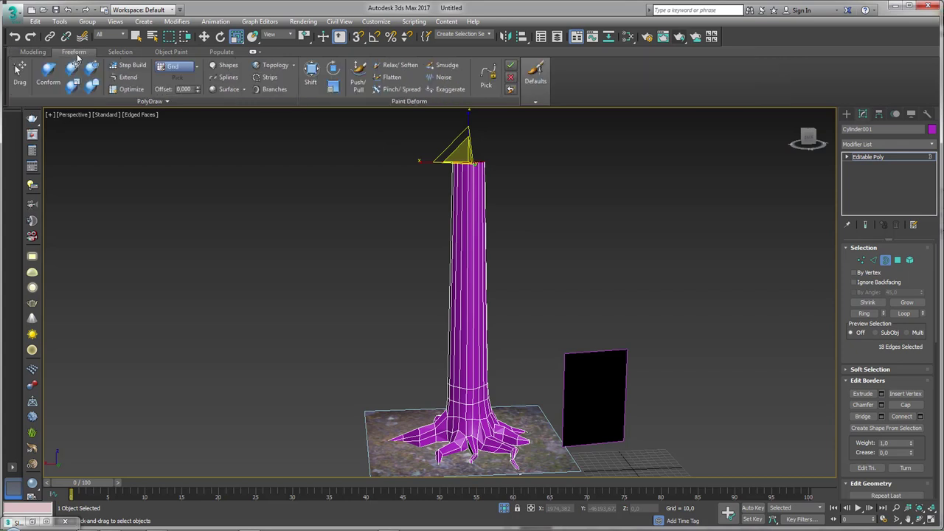
click(32, 52)
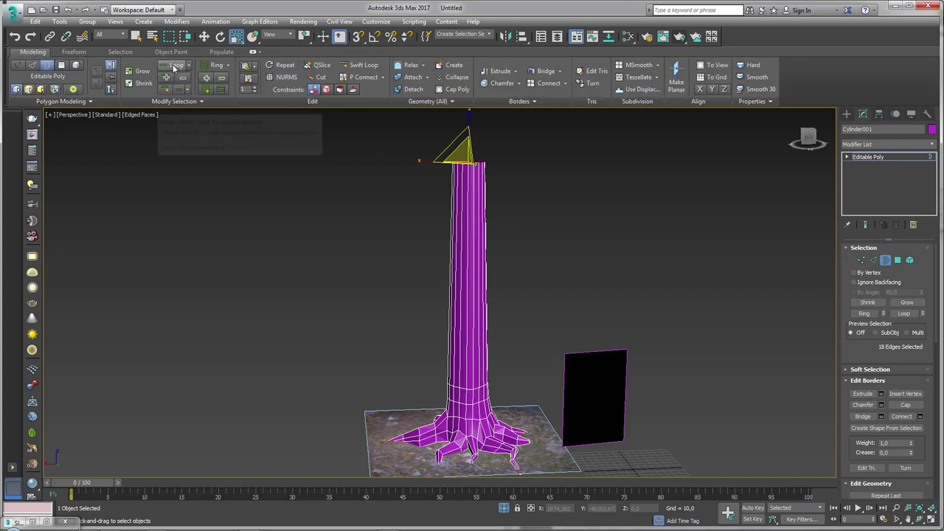
click(359, 65)
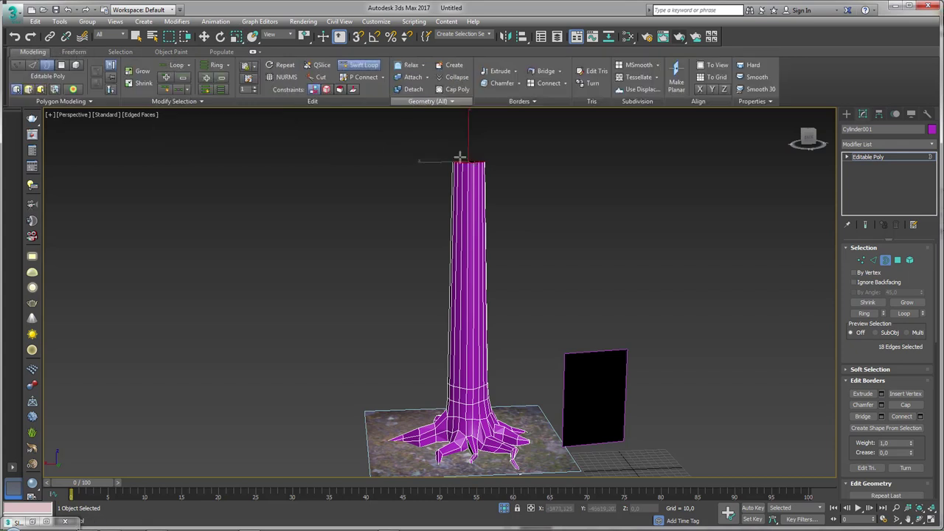
click(464, 294)
right_click(481, 293)
drag(461, 284, 451, 284)
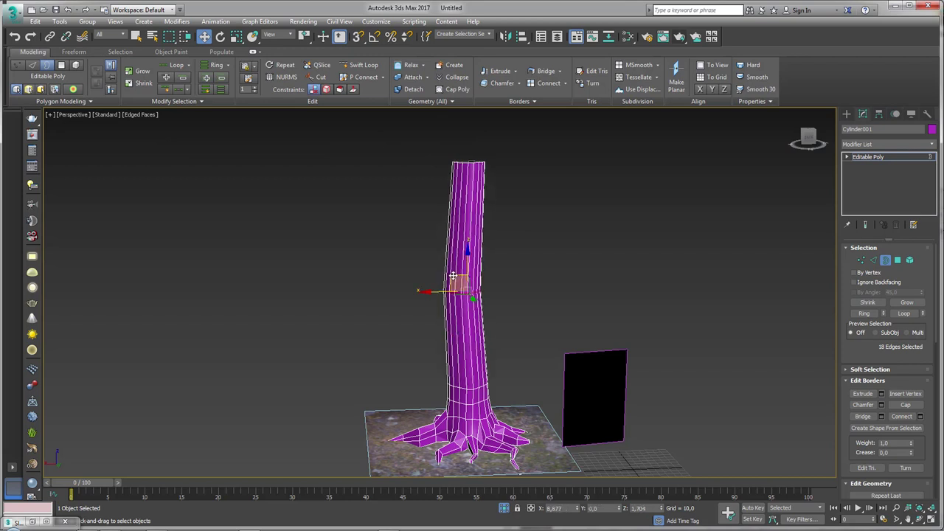
click(361, 65)
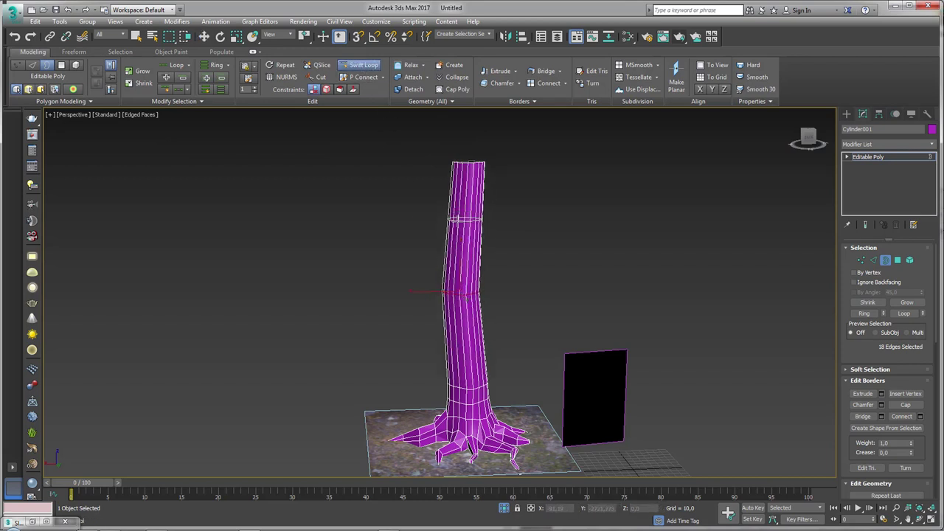
click(447, 214)
right_click(452, 212)
drag(452, 210, 458, 211)
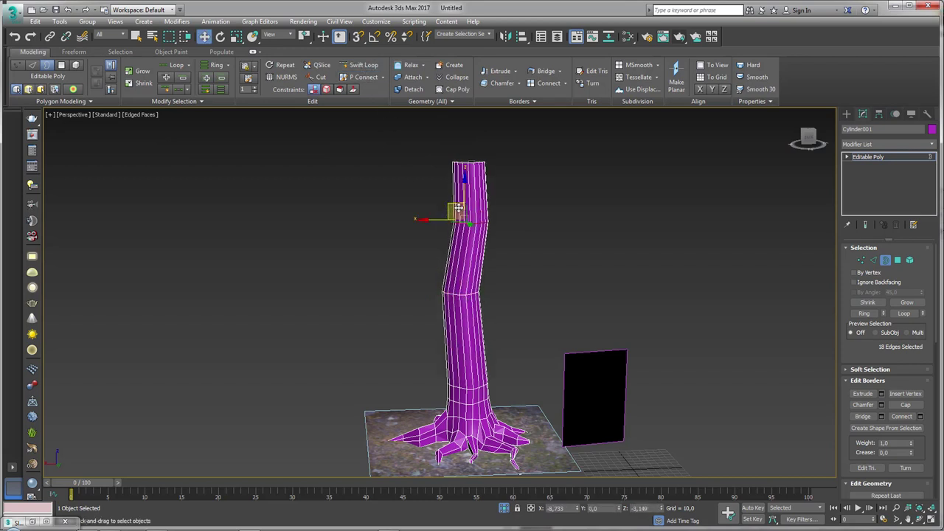
click(376, 314)
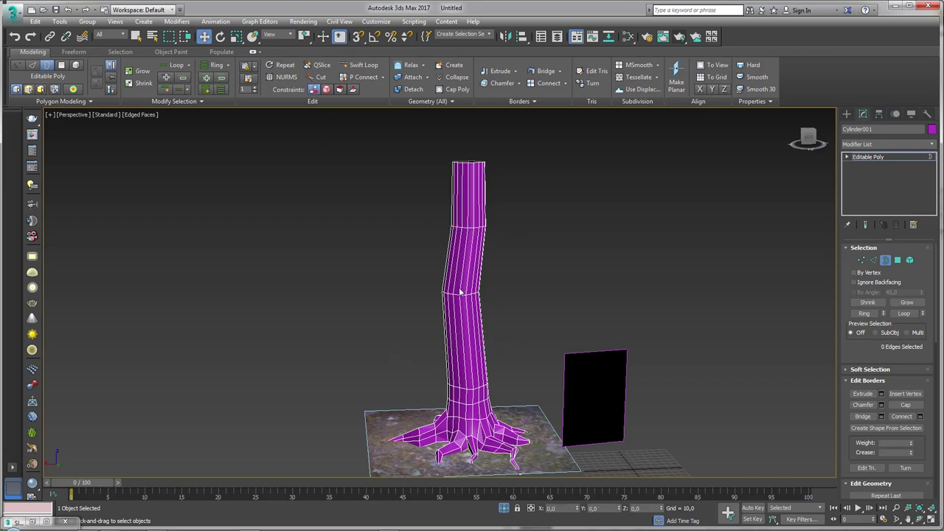
Insert another Swift Loop edge loop lower on the trunk
click(368, 67)
click(472, 345)
right_click(456, 335)
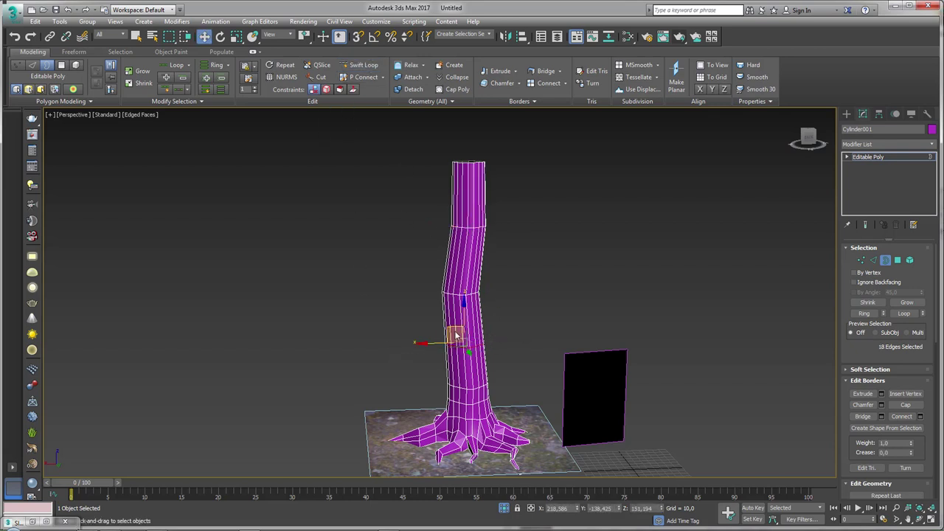
alt+middle_drag(459, 336, 512, 338)
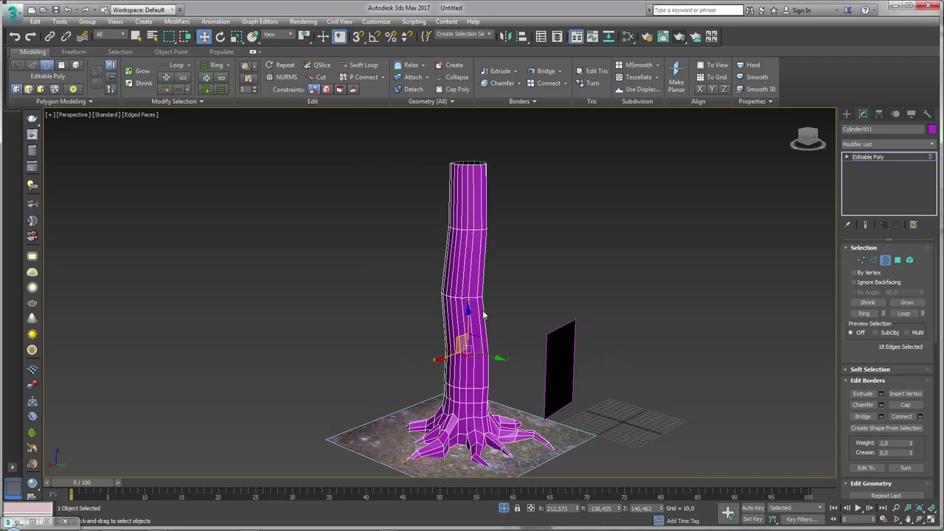
scroll(457, 284, up, 5)
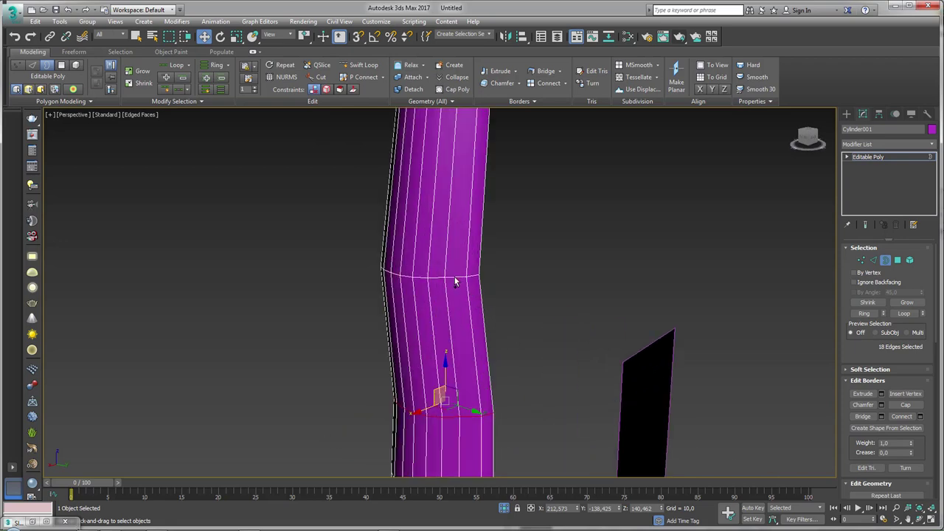
scroll(455, 282, down, 5)
scroll(455, 280, up, 3)
Select the edge loops in Edge mode and chamfer them into doubled pairs
key(2)
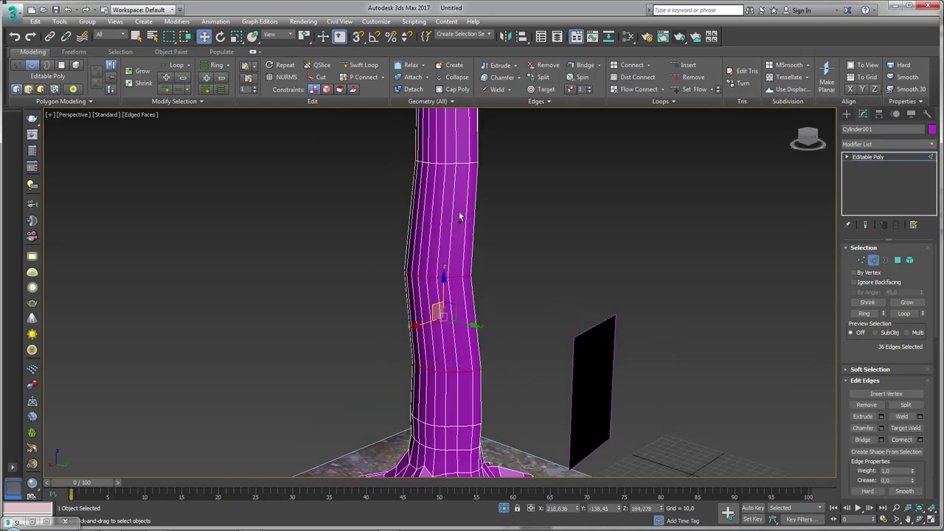
ctrl+double_click(460, 160)
alt+middle_drag(526, 125, 531, 151)
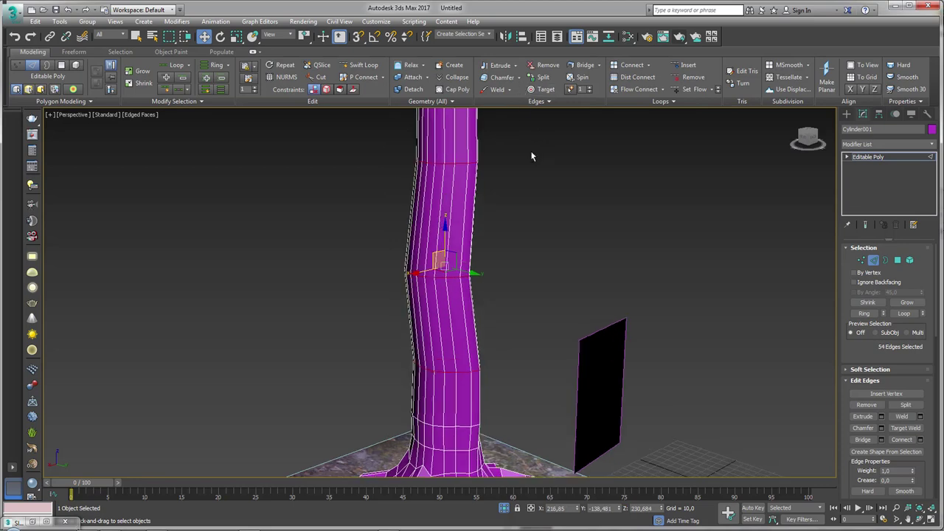
click(501, 76)
drag(459, 154, 484, 149)
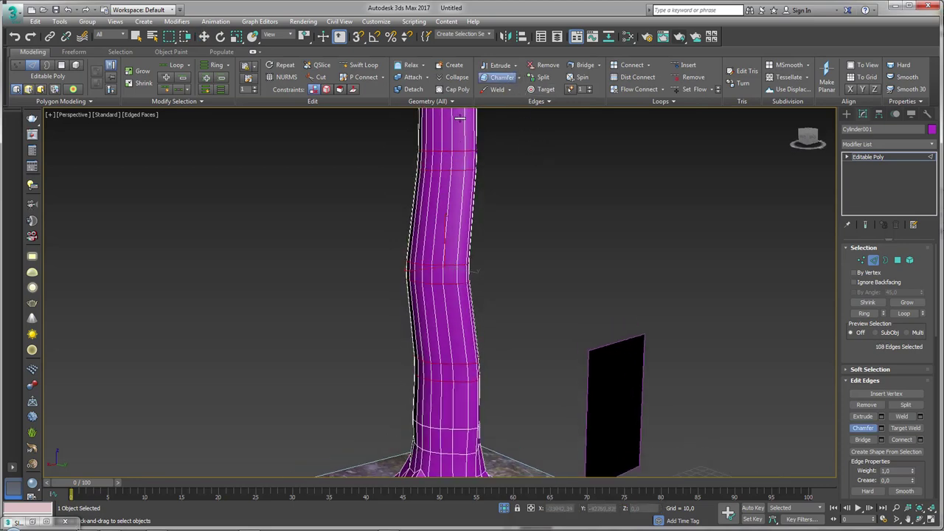
right_click(534, 236)
scroll(534, 236, down, 5)
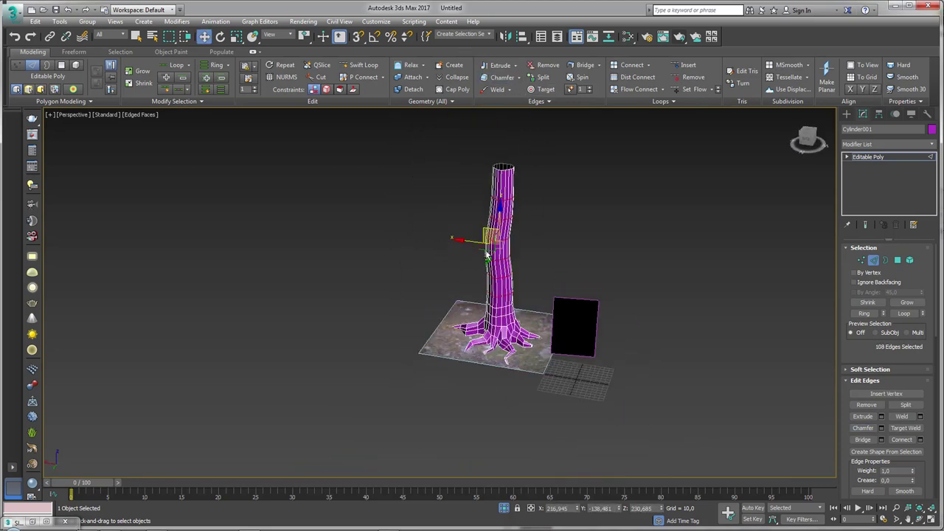
scroll(436, 218, up, 2)
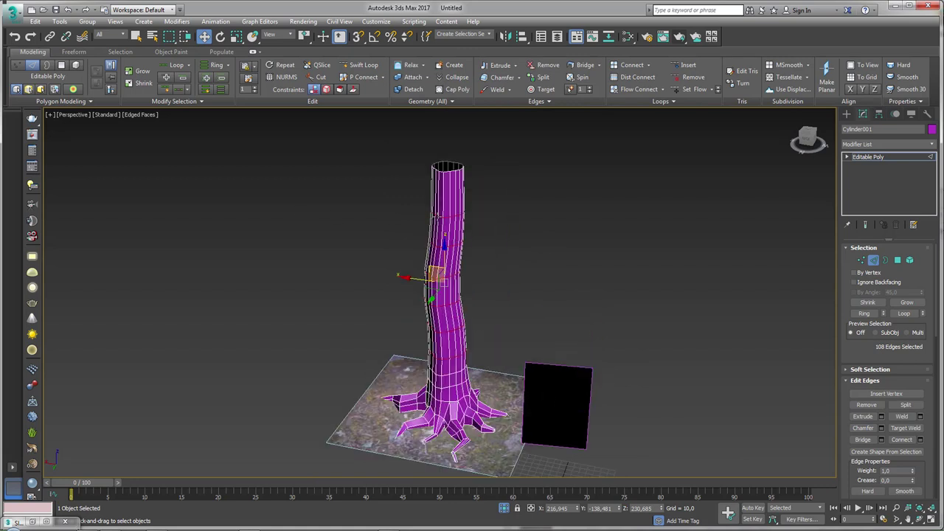
alt+middle_drag(454, 161, 446, 179)
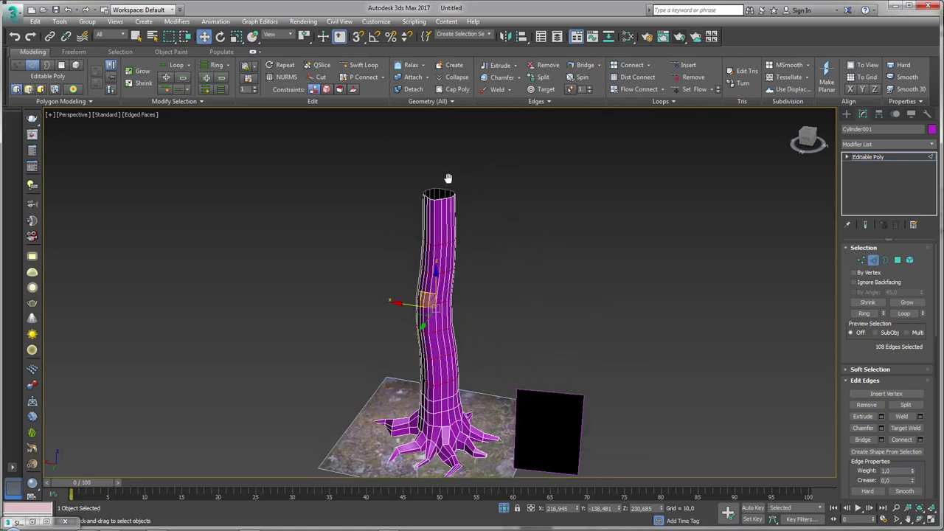
Step through the stump and tree reference images, returning to the tree collage
key(alt+Tab)
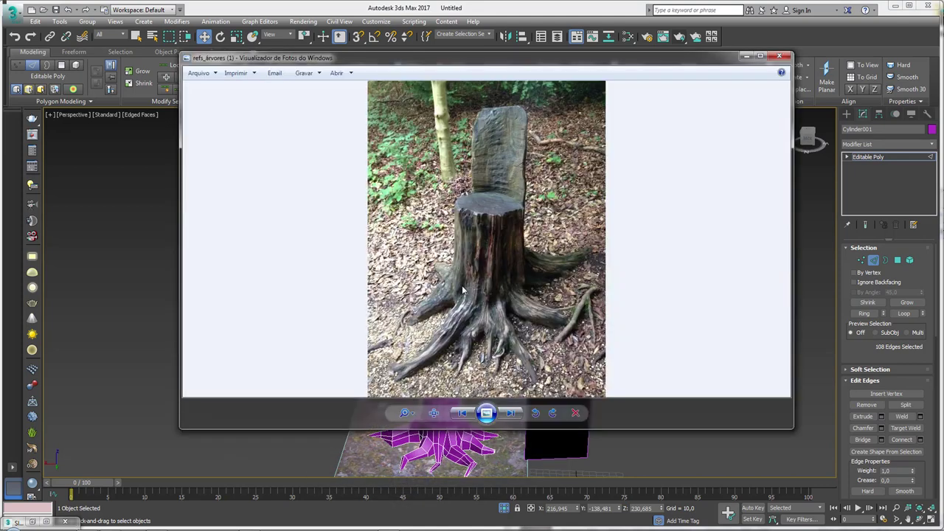
click(511, 415)
click(511, 415)
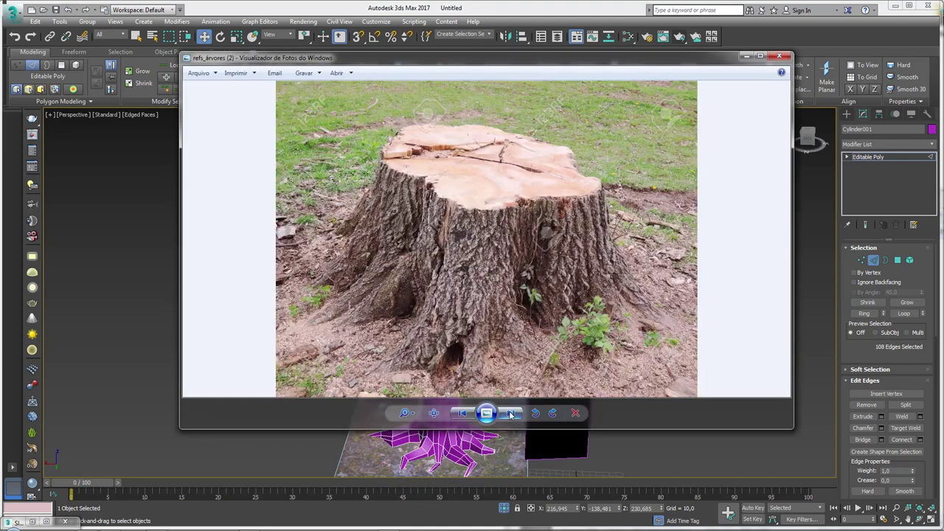
click(511, 415)
click(510, 415)
click(511, 415)
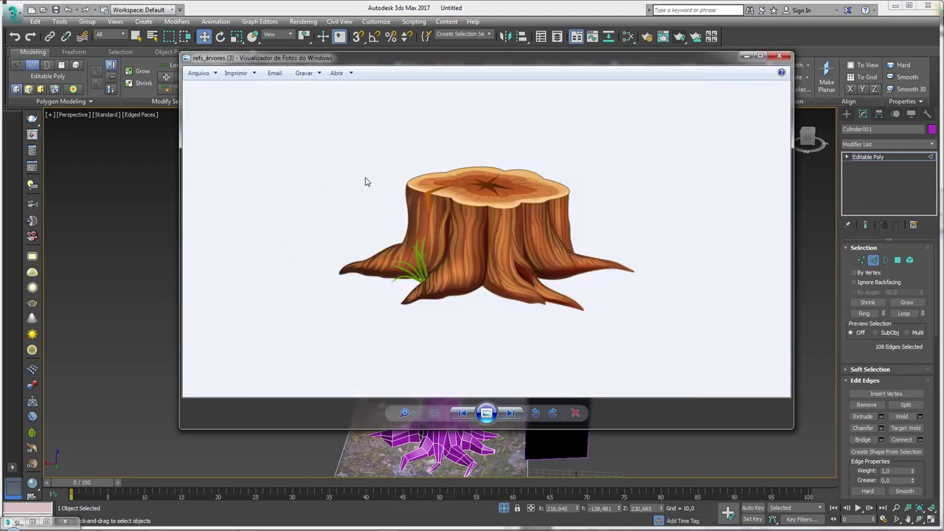
click(468, 415)
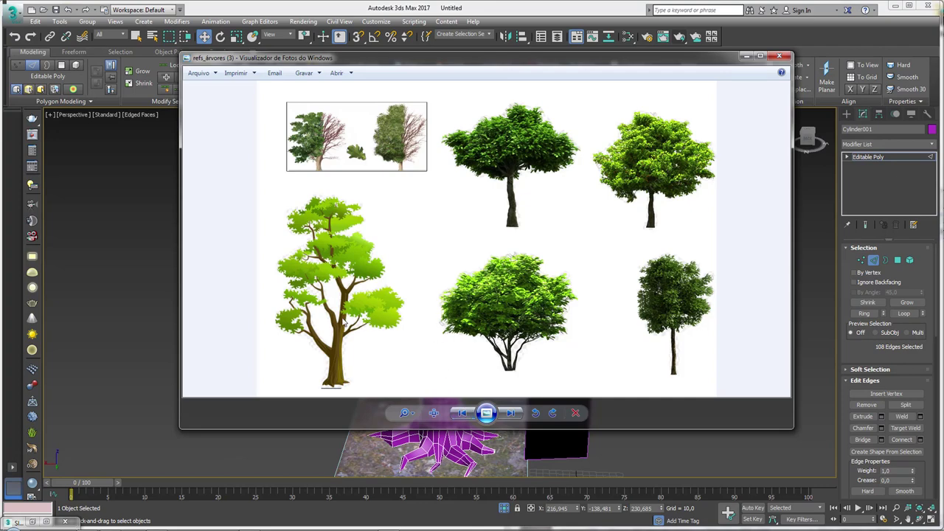
Zoom into the cartoon tree on the collage and clear the annotation strokes
scroll(343, 322, up, 3)
scroll(333, 305, down, 2)
scroll(325, 272, down, 1)
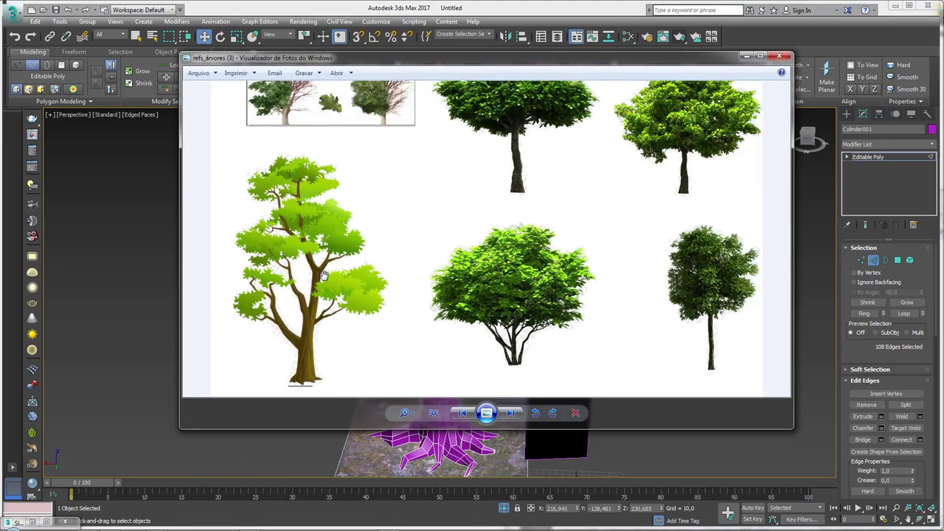
scroll(324, 271, up, 1)
scroll(339, 258, up, 1)
scroll(361, 236, up, 1)
scroll(402, 234, up, 1)
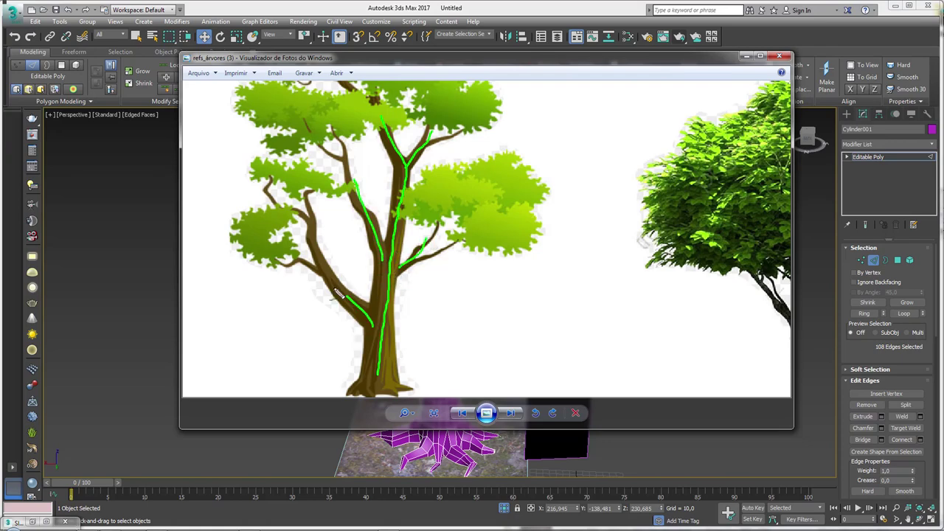
key(Escape)
Back in 3ds Max, select the upper trunk polygons in Polygon mode
click(745, 57)
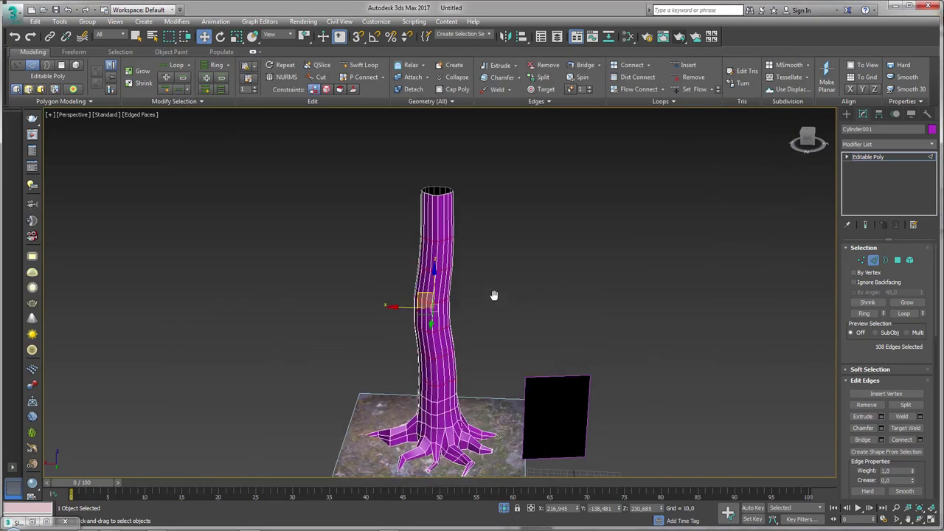
scroll(501, 295, down, 3)
scroll(463, 209, up, 3)
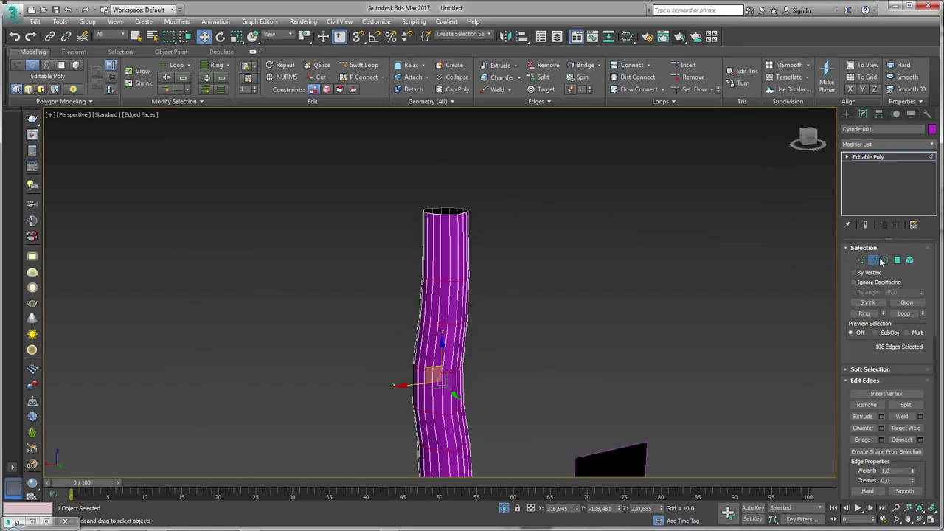
click(885, 260)
scroll(701, 270, down, 3)
click(898, 260)
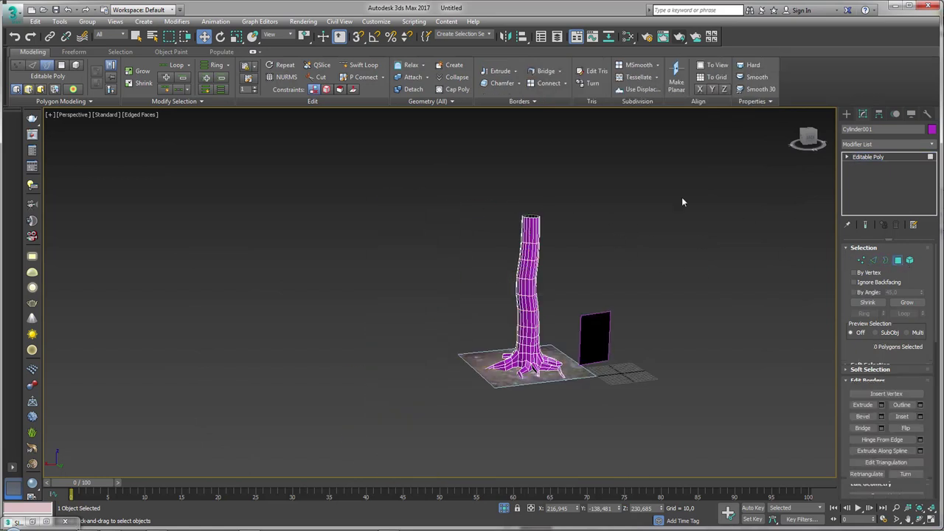
alt+middle_drag(681, 197, 613, 182)
drag(484, 314, 485, 314)
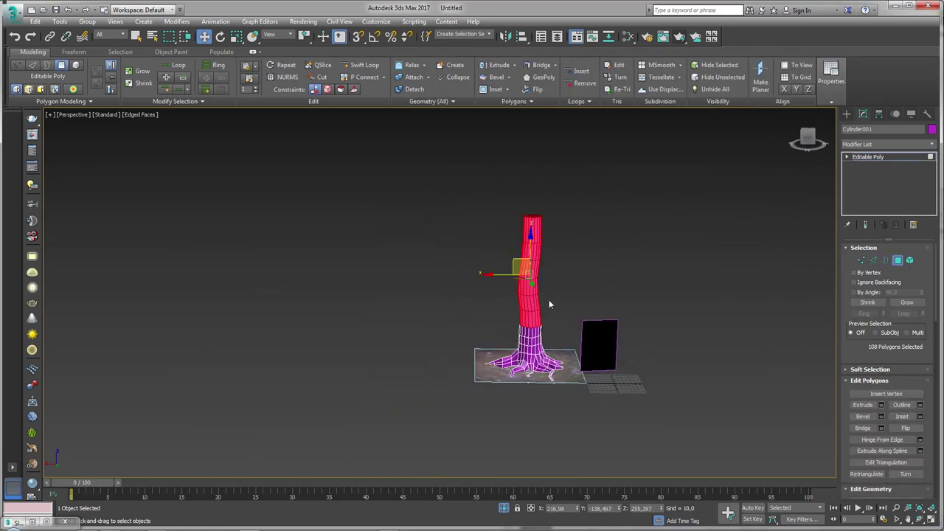
scroll(548, 299, up, 4)
Add a Face Extrude modifier to the trunk, then delete it from the stack
click(931, 143)
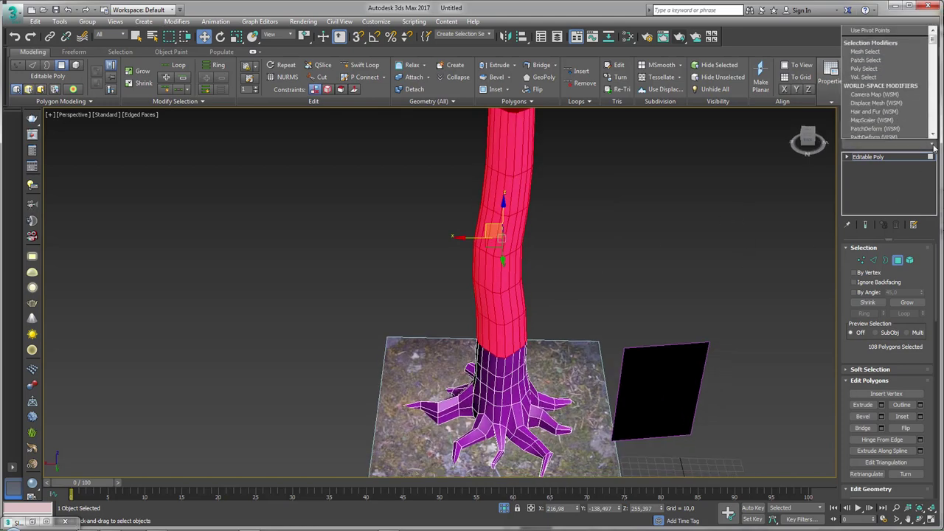
click(931, 143)
click(932, 143)
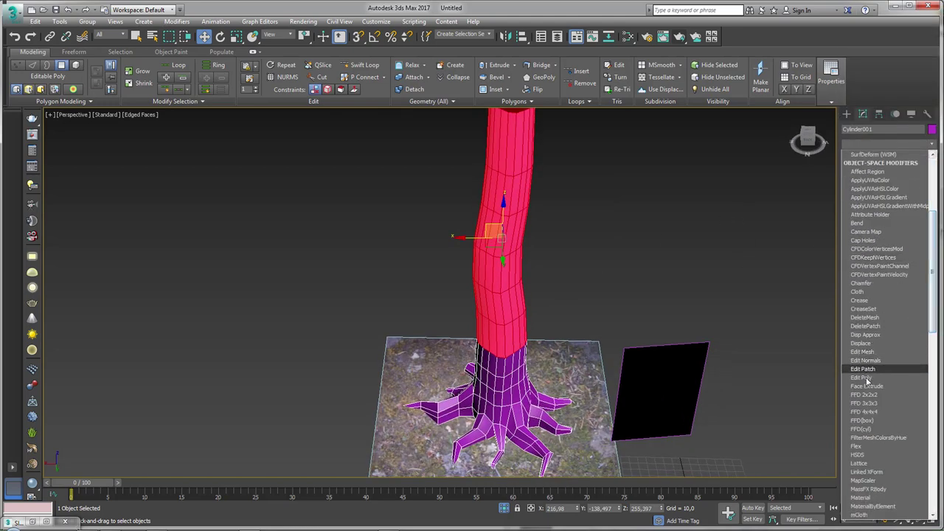
click(866, 386)
scroll(634, 281, down, 2)
scroll(634, 281, down, 2)
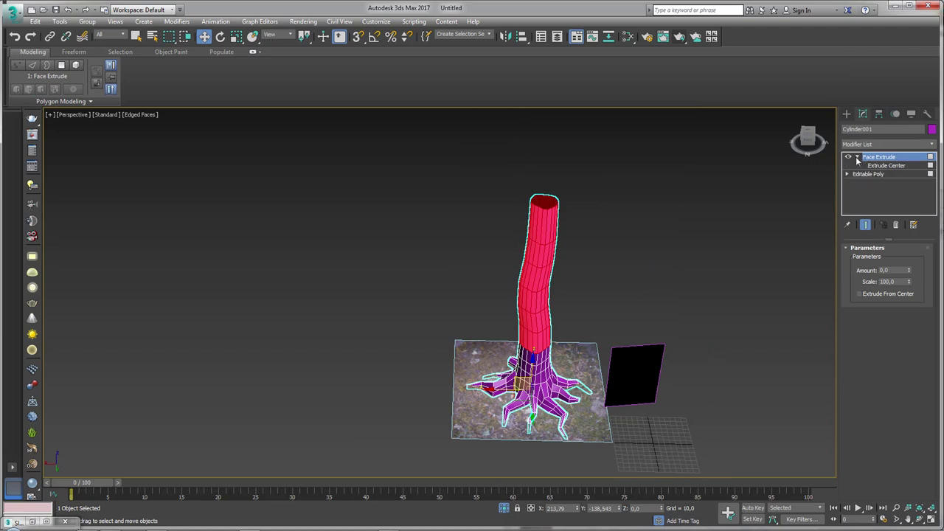
click(878, 165)
alt+middle_drag(656, 209, 641, 185)
click(908, 156)
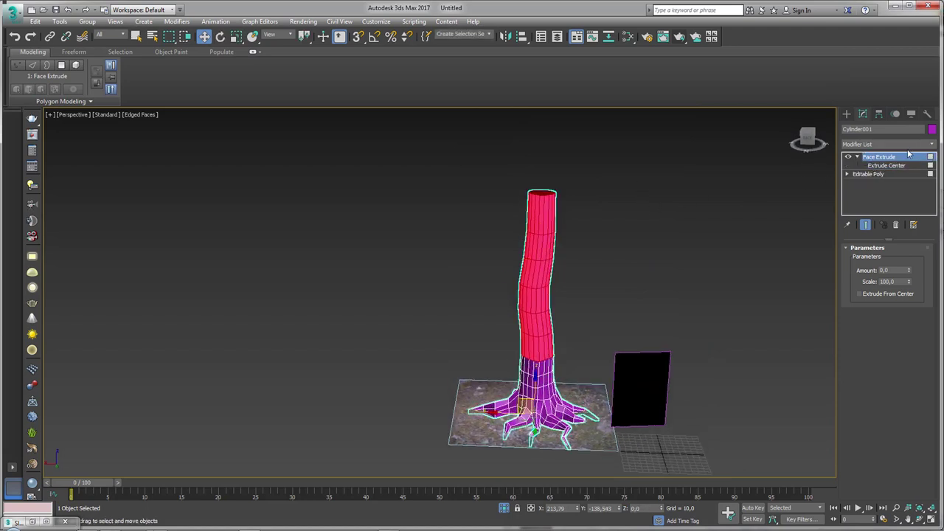
click(895, 225)
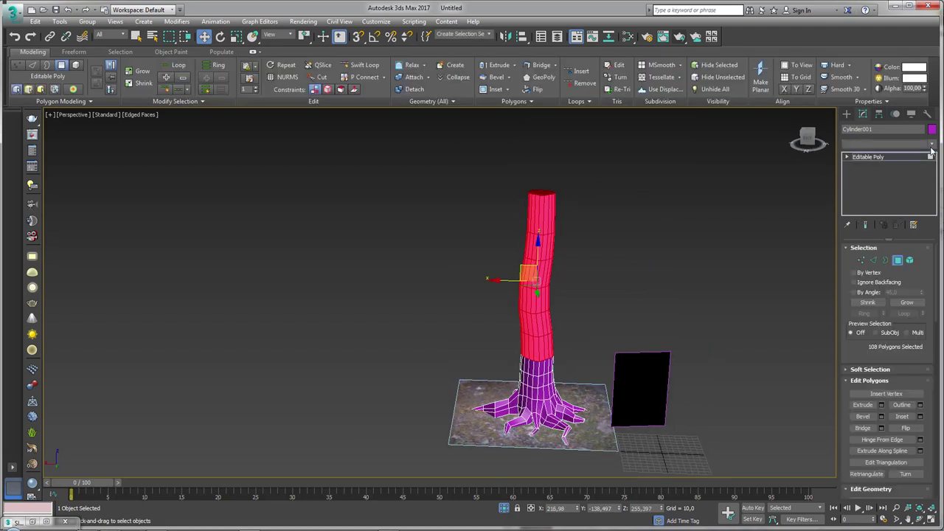
Add an FFD 2x2x2 modifier and expand it to its Control Points level
click(931, 143)
scroll(917, 272, down, 5)
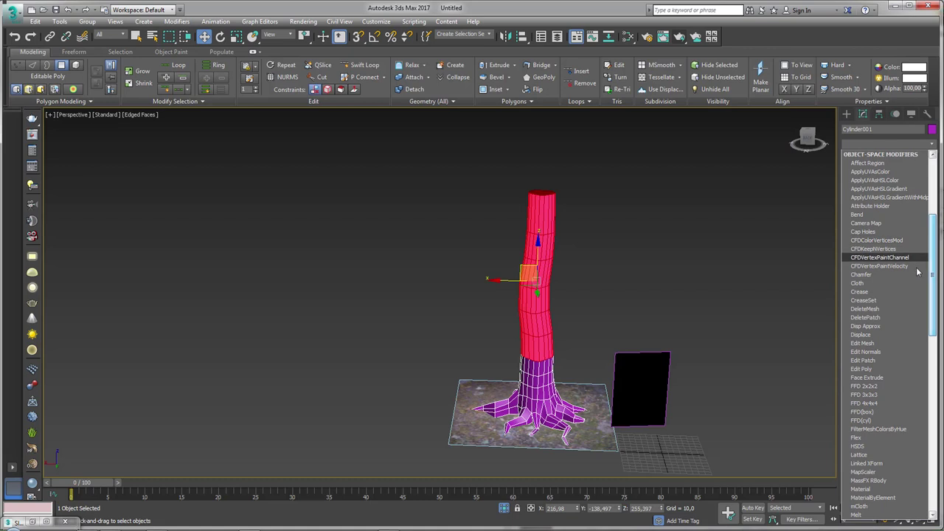
click(867, 386)
click(856, 157)
click(884, 165)
Scale the FFD lattice's top control points inward to taper the trunk
drag(632, 164, 465, 207)
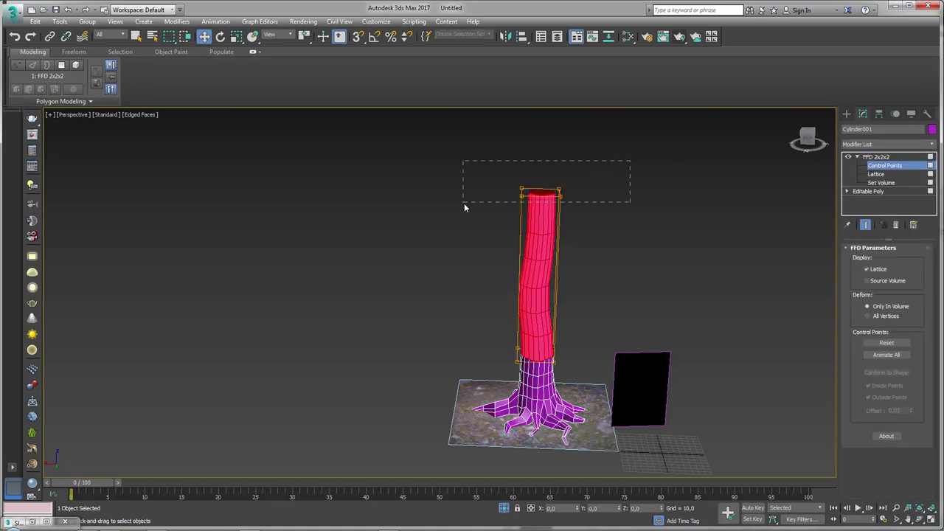
key(e)
key(r)
drag(550, 193, 592, 227)
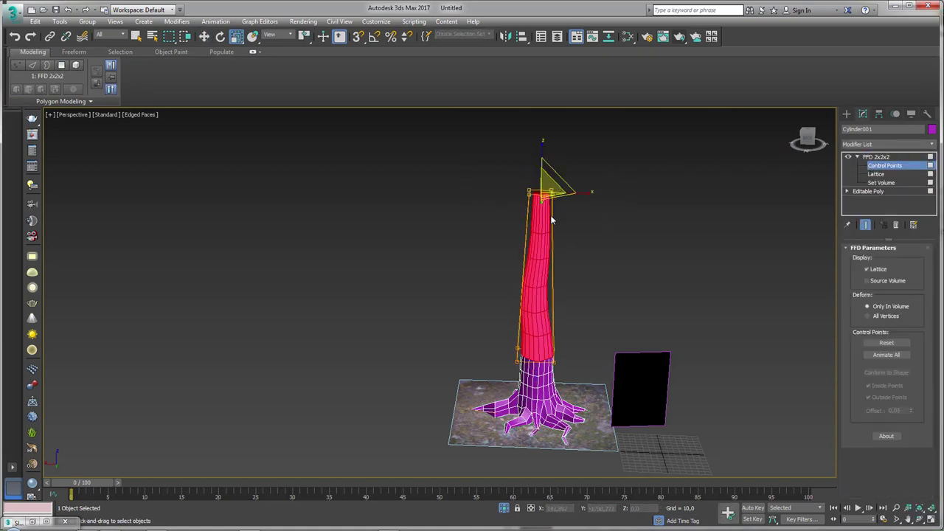
Collapse the trunk to an Editable Poly via Convert To
right_click(547, 180)
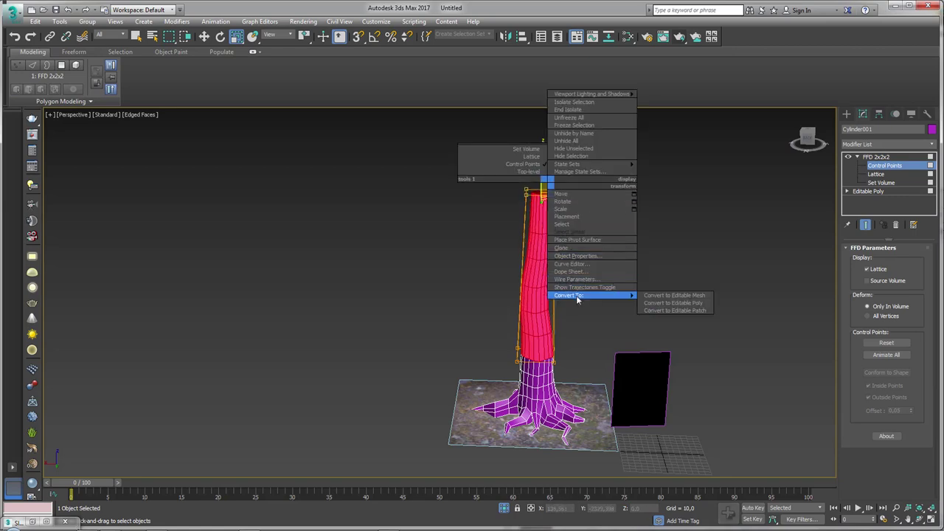
click(675, 302)
mouse_move(623, 307)
alt+middle_down()
mouse_move(760, 309)
mouse_move(726, 324)
mouse_move(781, 280)
mouse_move(813, 302)
mouse_move(661, 304)
alt+middle_up()
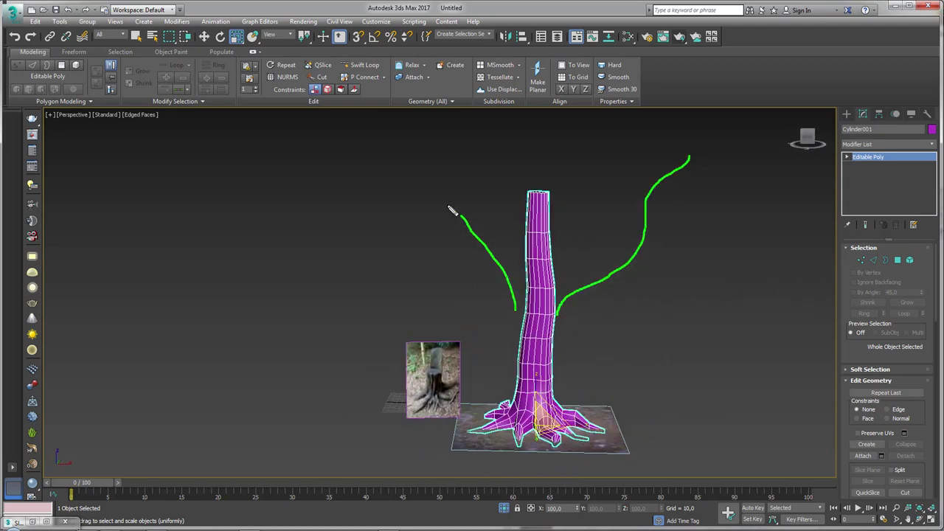
Select two middle-ring trunk vertices and push them left to bend the trunk
key(Escape)
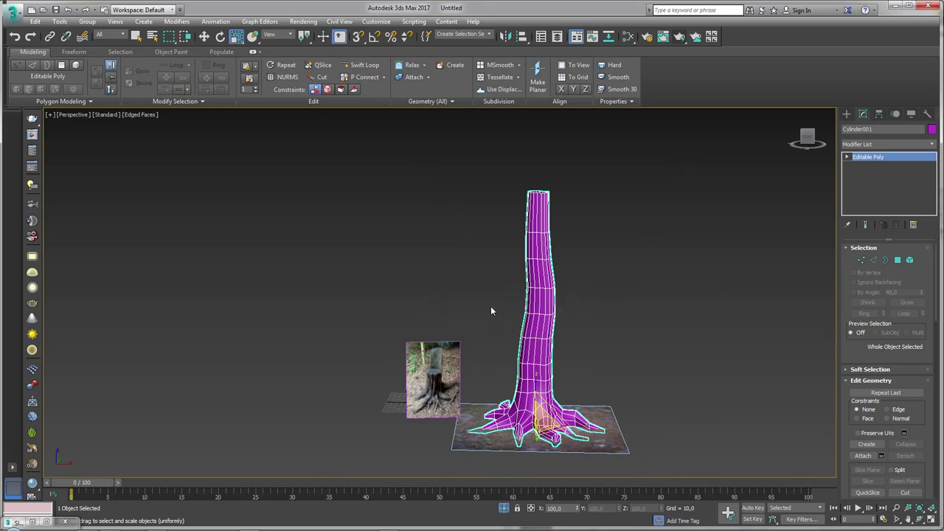
alt+middle_drag(490, 306, 532, 315)
scroll(537, 310, up, 3)
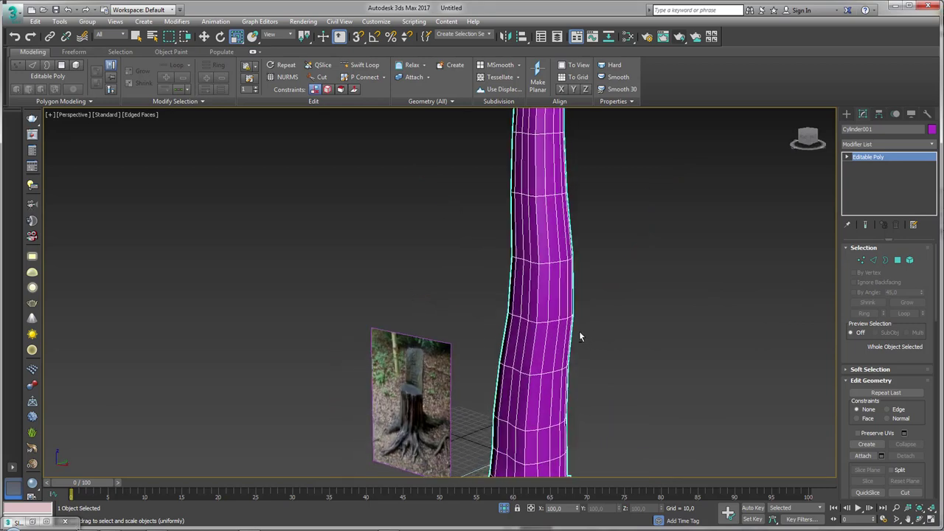
scroll(540, 316, up, 3)
click(860, 259)
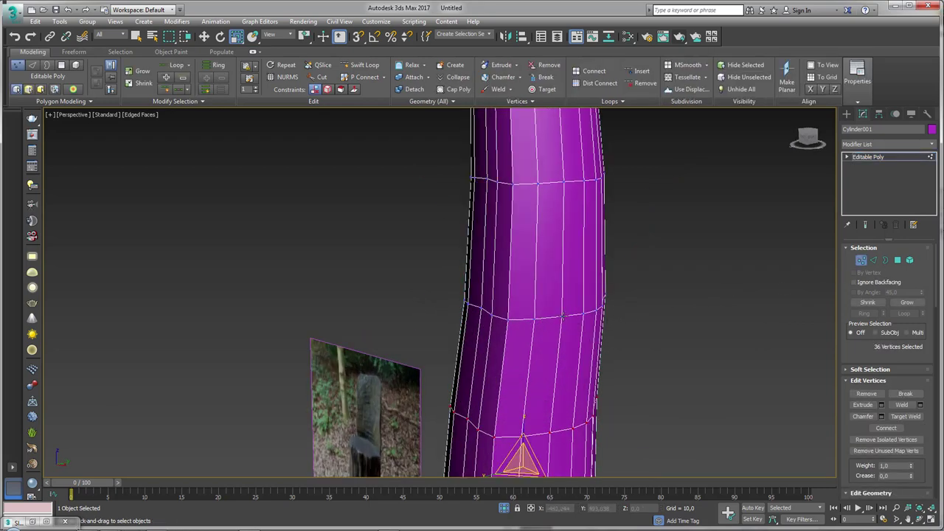
click(562, 316)
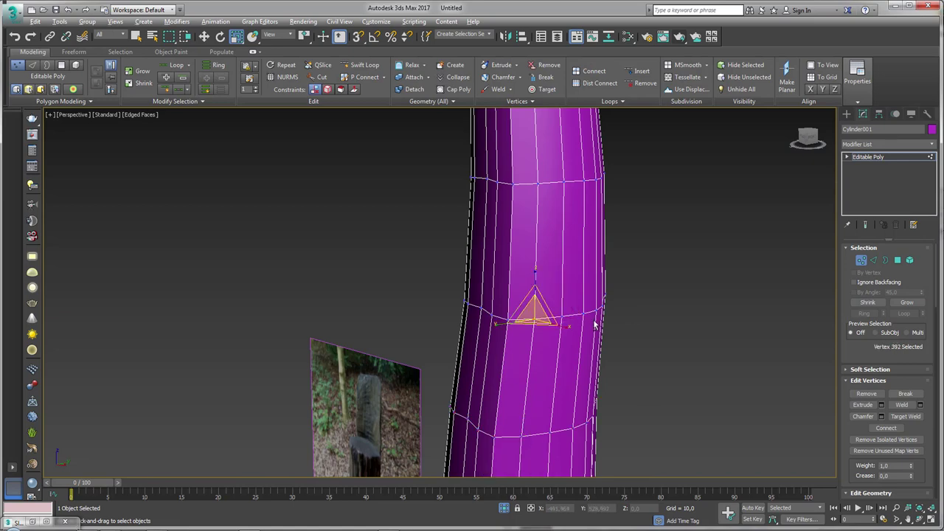
alt+middle_drag(595, 325, 588, 318)
ctrl+click(584, 321)
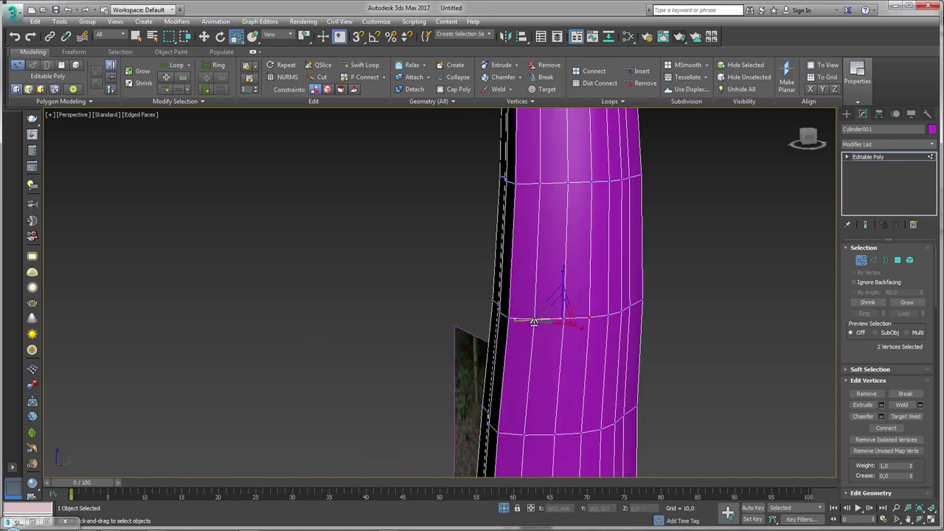
drag(533, 322, 508, 322)
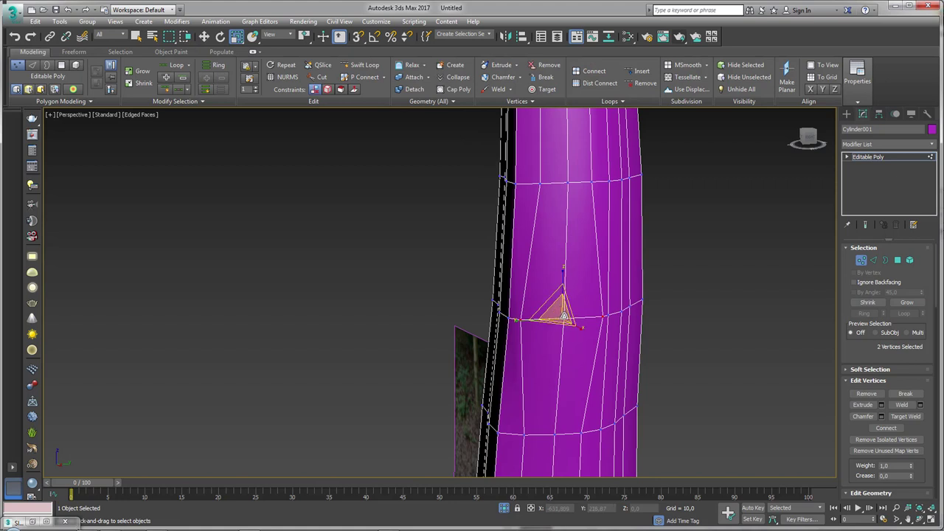
Select trunk vertices on the upper and lower rings
ctrl+click(538, 183)
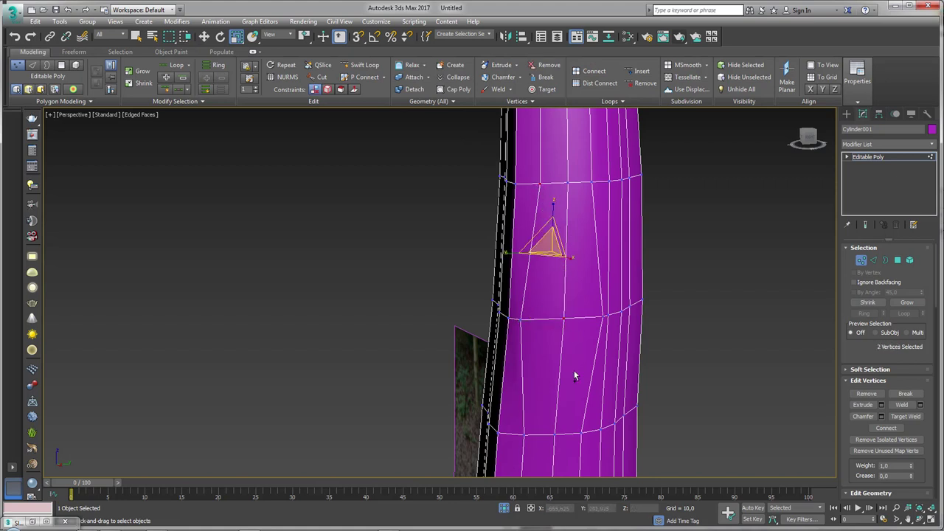
ctrl+click(582, 435)
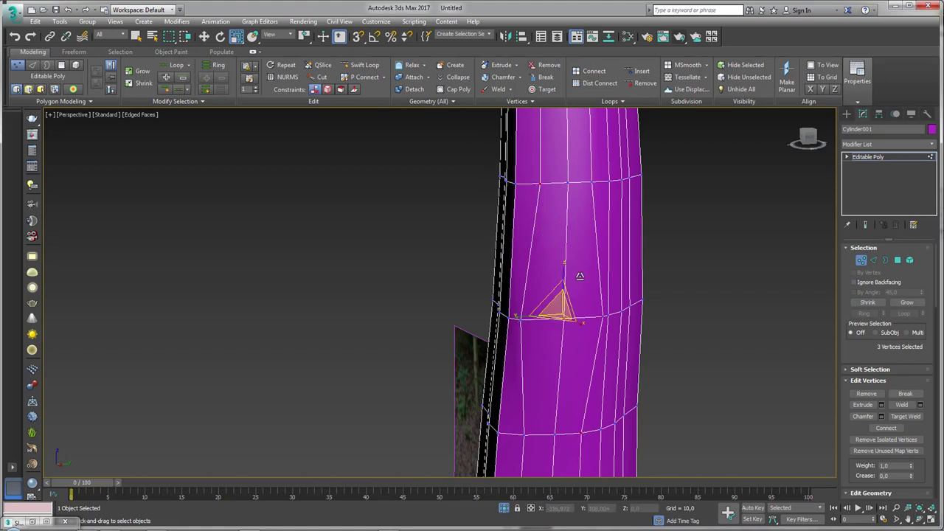
ctrl+click(525, 436)
alt+middle_drag(684, 366, 480, 160)
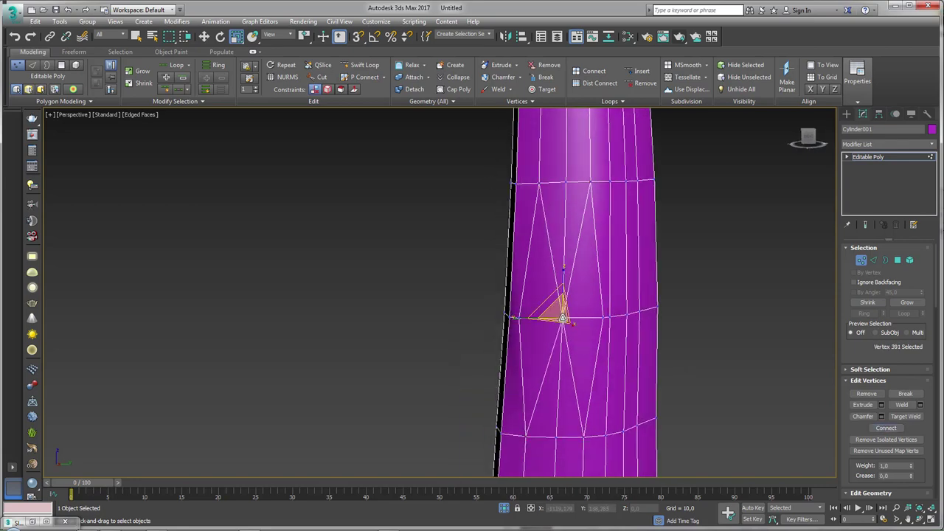
alt+middle_drag(563, 318, 568, 318)
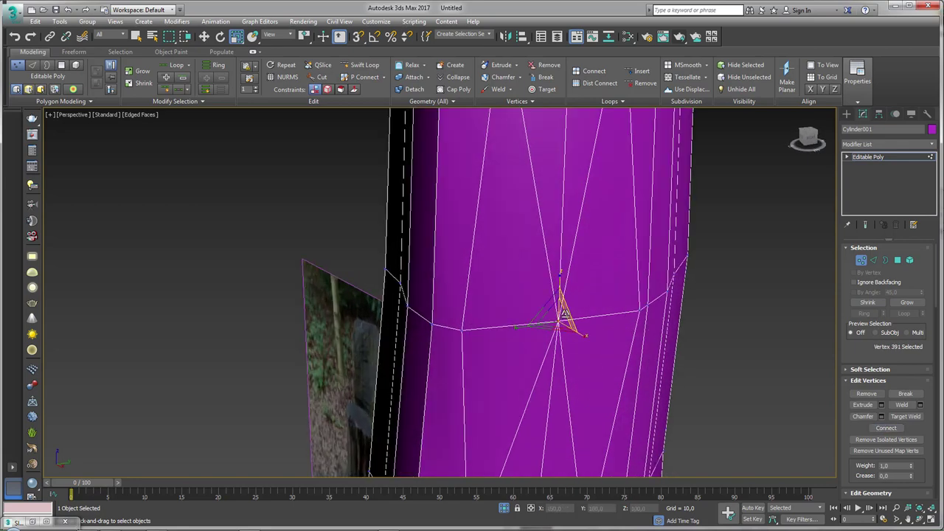
scroll(566, 315, down, 3)
scroll(575, 333, down, 2)
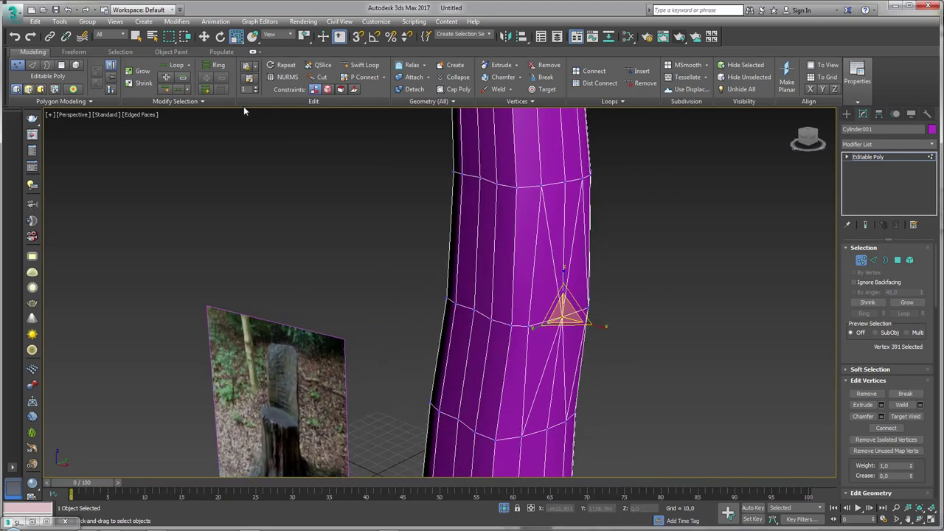
Remove the eight edges around the chosen vertex, merging them into one larger face
click(73, 52)
scroll(317, 221, down, 2)
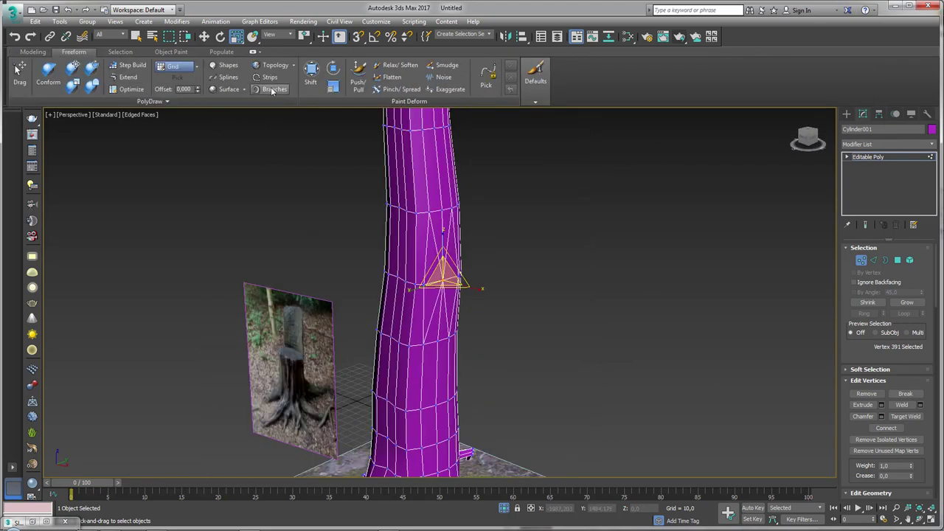
alt+middle_drag(284, 129, 294, 139)
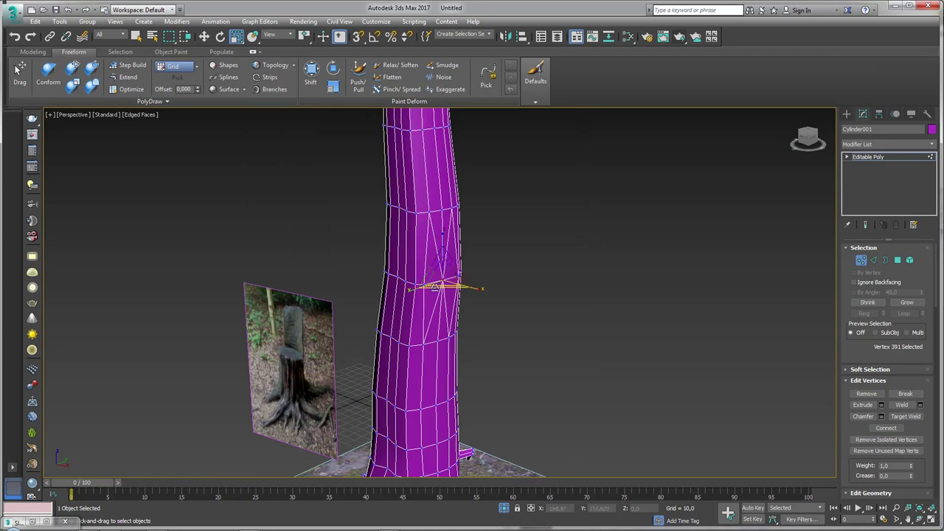
scroll(458, 302, up, 2)
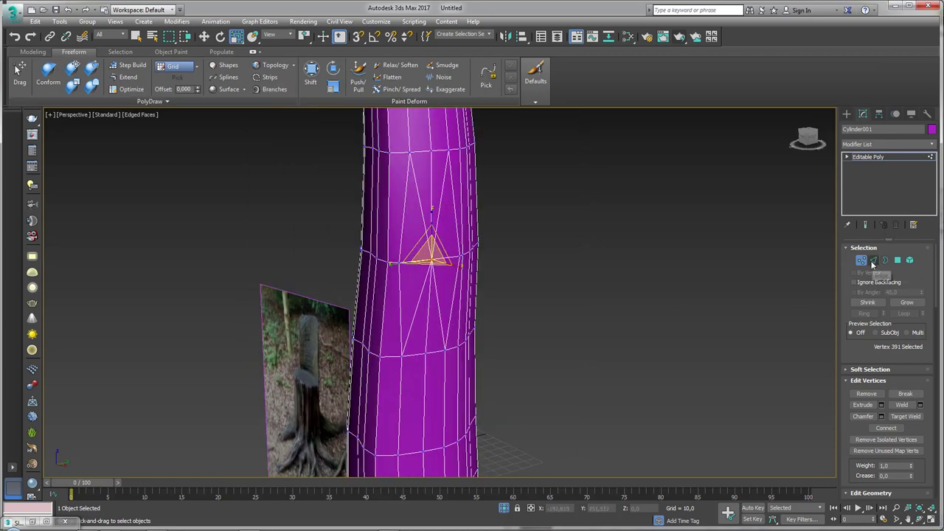
ctrl+click(873, 261)
mouse_move(789, 341)
alt+middle_down()
mouse_move(685, 357)
mouse_move(569, 356)
alt+middle_up()
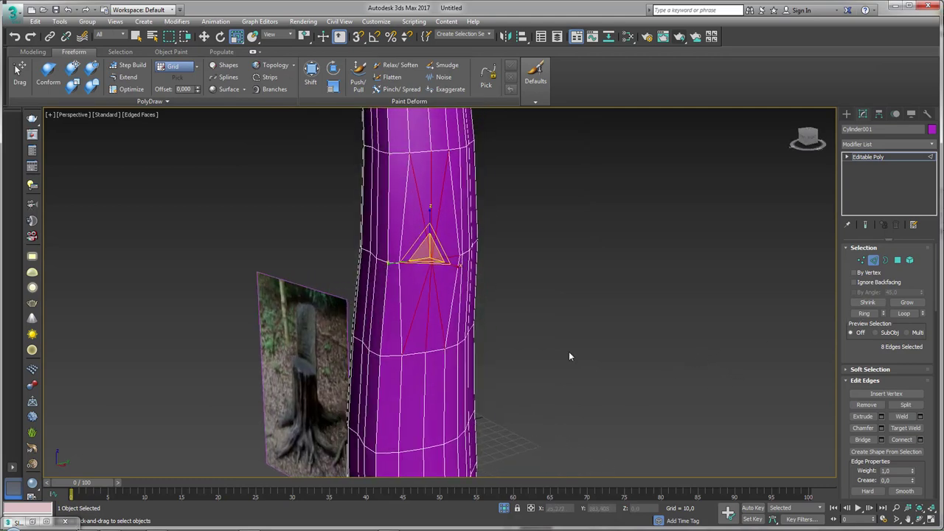
click(867, 406)
mouse_move(806, 390)
alt+middle_down()
mouse_move(573, 306)
mouse_move(687, 279)
alt+middle_up()
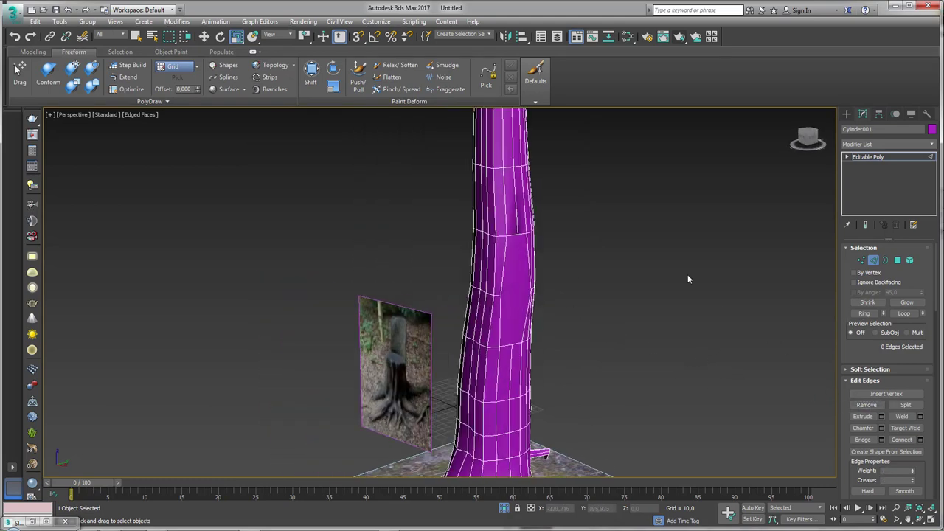
Select a side face and grow a branch from it with Freeform Branches
click(897, 260)
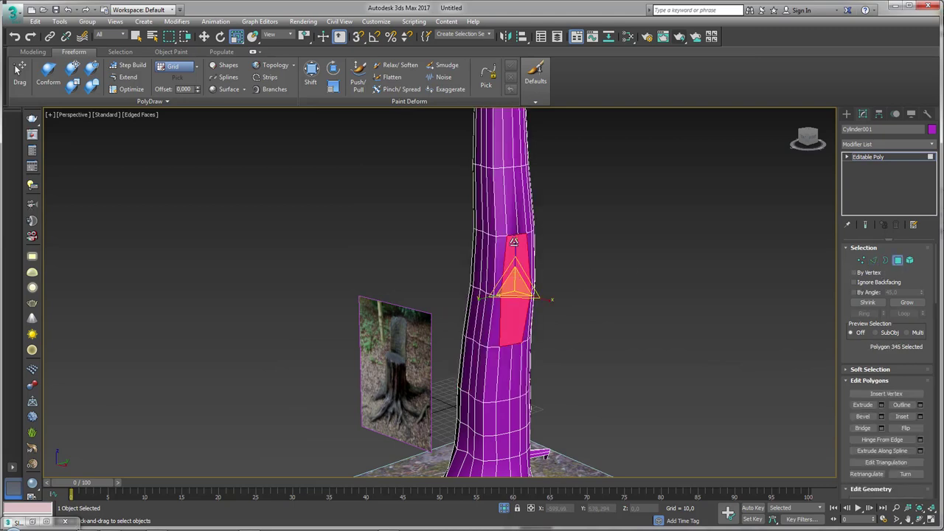
click(269, 89)
scroll(485, 327, down, 3)
alt+middle_drag(472, 310, 485, 328)
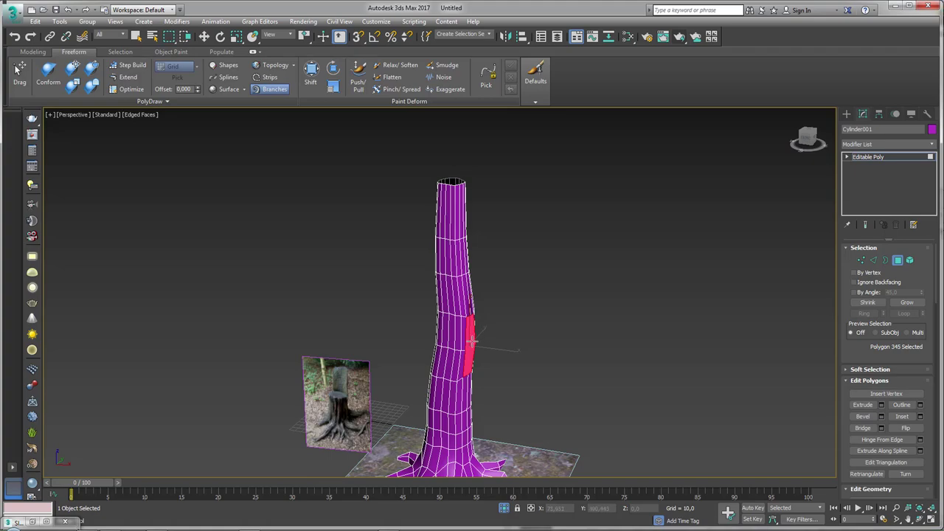
mouse_move(500, 330)
mouse_down()
mouse_move(541, 236)
mouse_move(685, 290)
mouse_up()
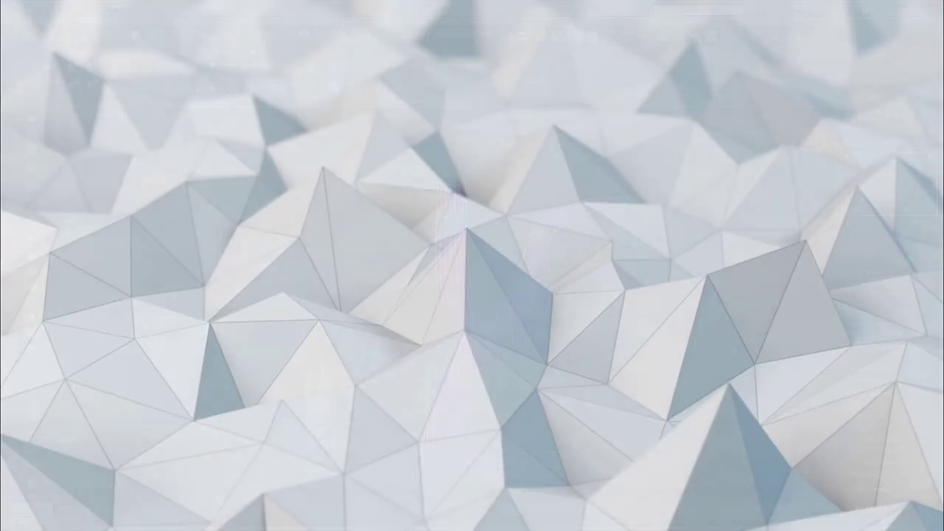